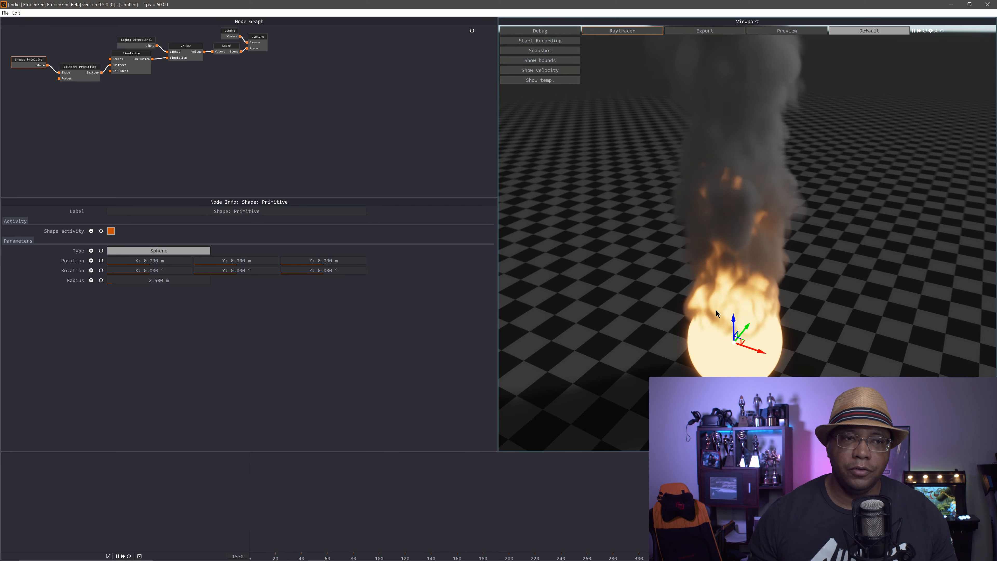
# - Delete the primitive shape node and connect a new Shape: Mesh node to the emitter's Shape input
pyautogui.scroll(5, 154, 158)
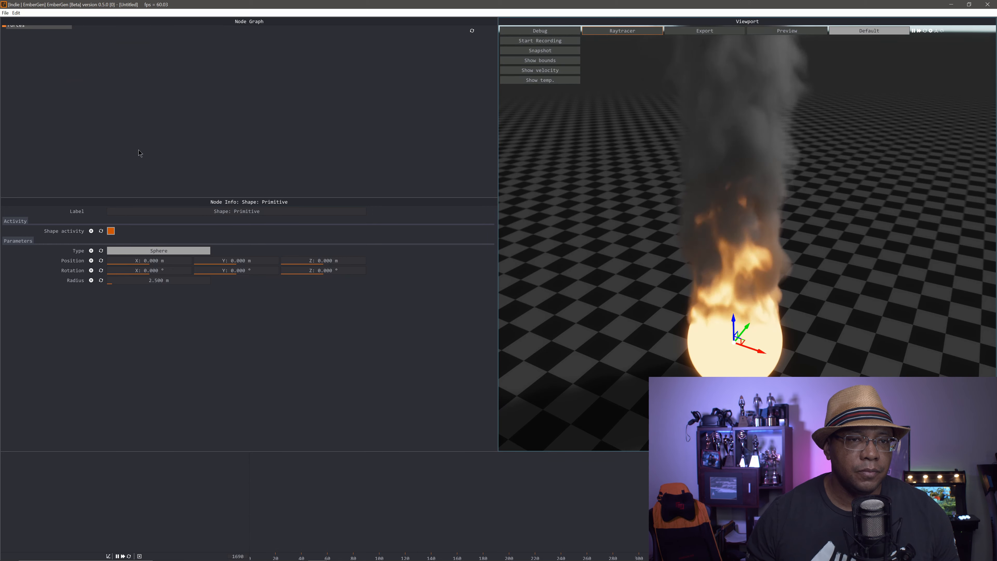
pyautogui.moveTo(103, 104); pyautogui.dragTo(275, 179, button='middle')
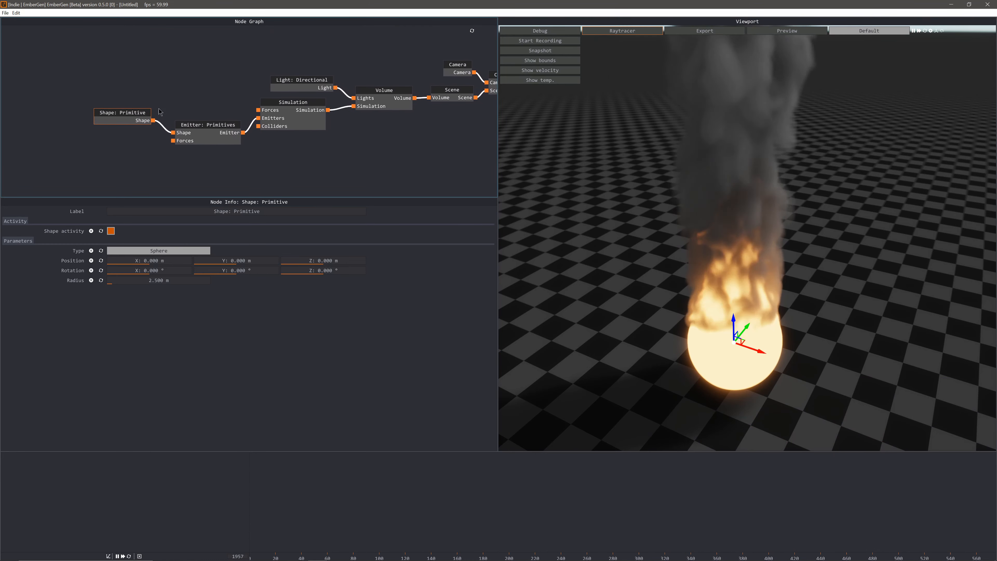
pyautogui.moveTo(121, 119); pyautogui.dragTo(115, 157)
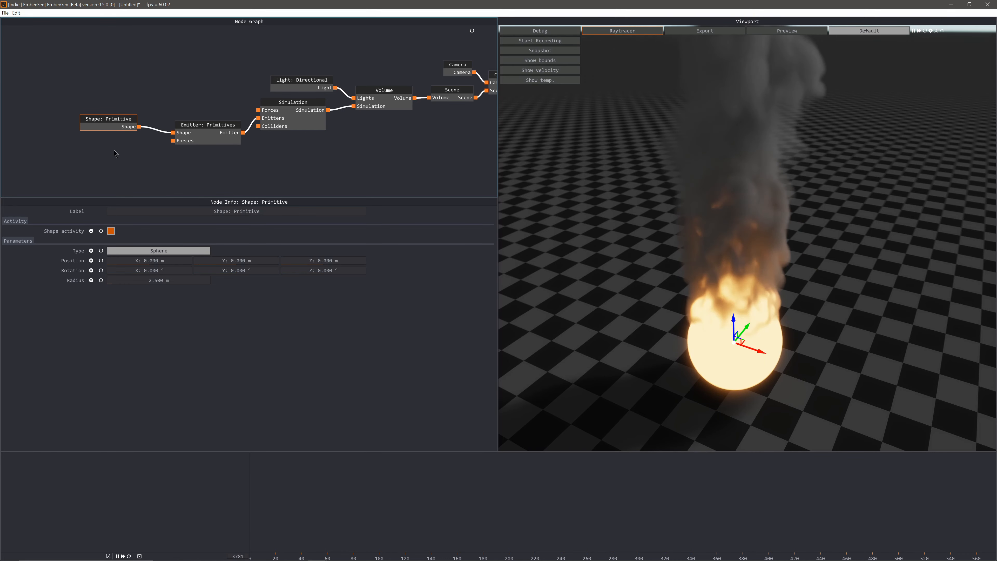
pyautogui.press('Delete')
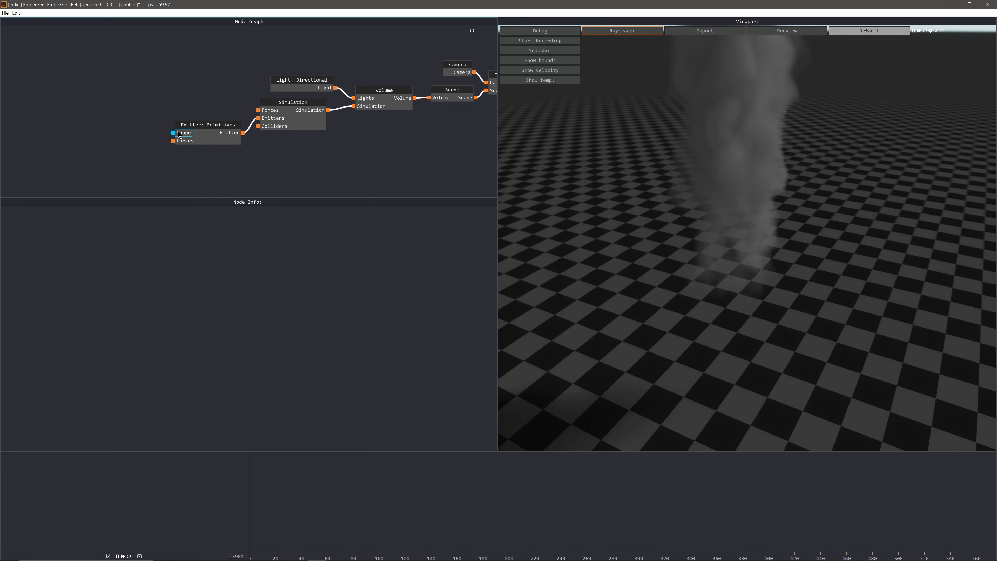
pyautogui.moveTo(173, 132); pyautogui.dragTo(132, 123)
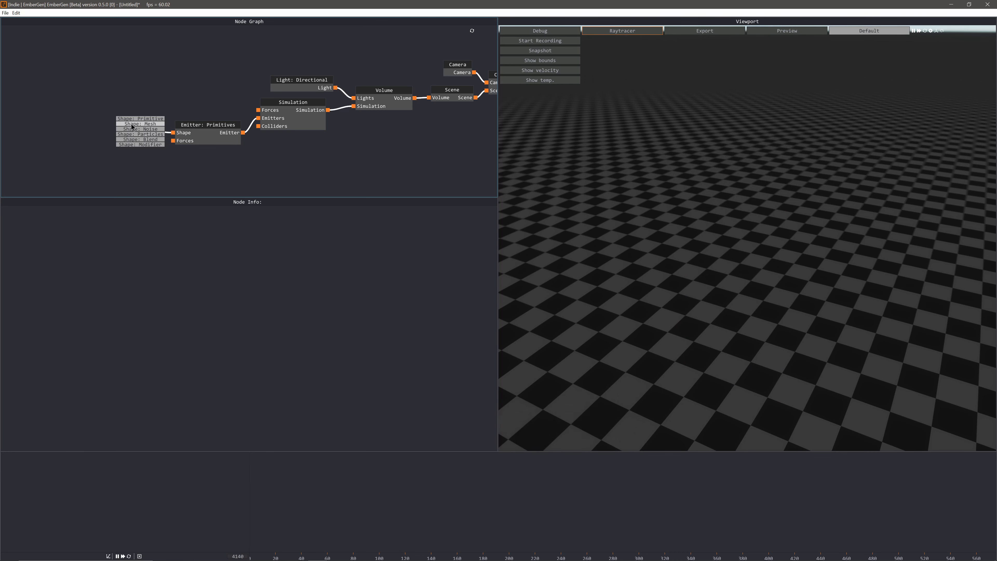
pyautogui.click(132, 124)
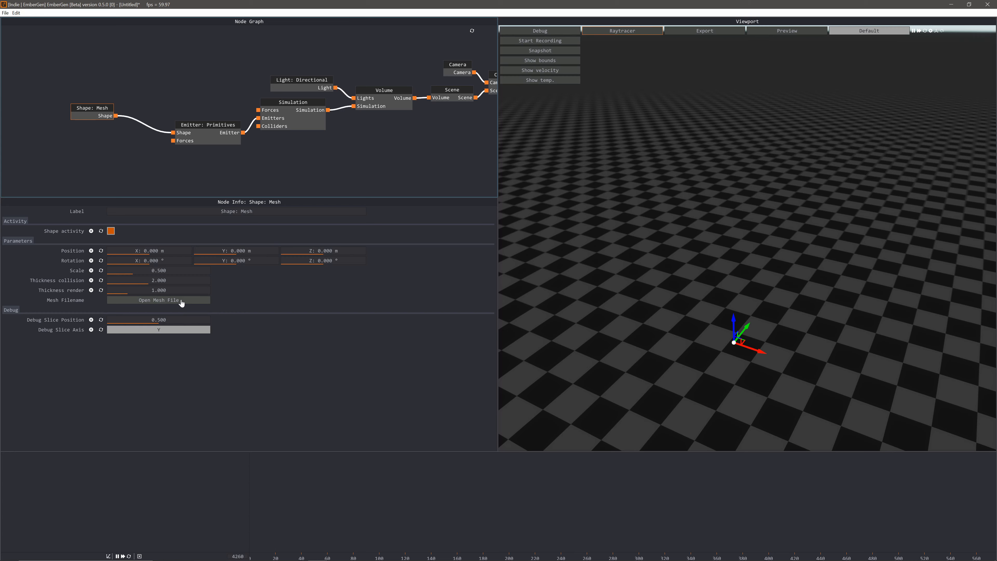
# - Load the CloudSetup mesh from the EMBERGEN_C4D project's C4D folder into the mesh shape node and voxelize it
pyautogui.click(159, 301)
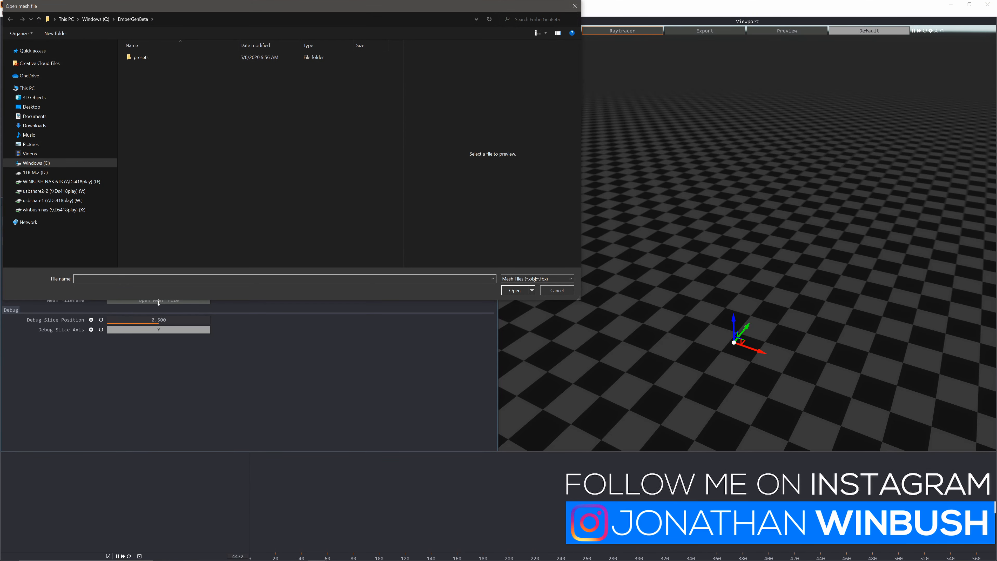
pyautogui.click(79, 182)
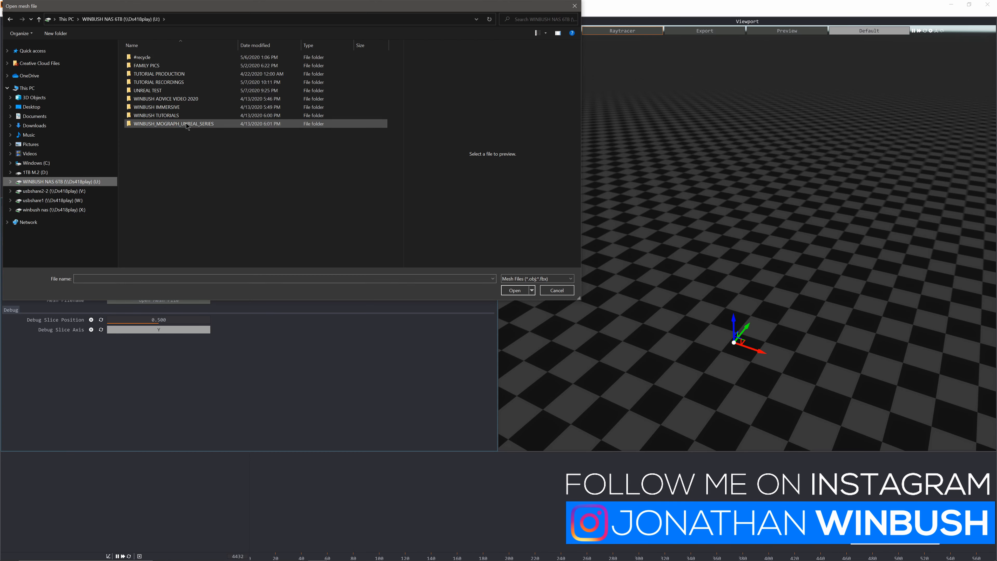
pyautogui.doubleClick(158, 82)
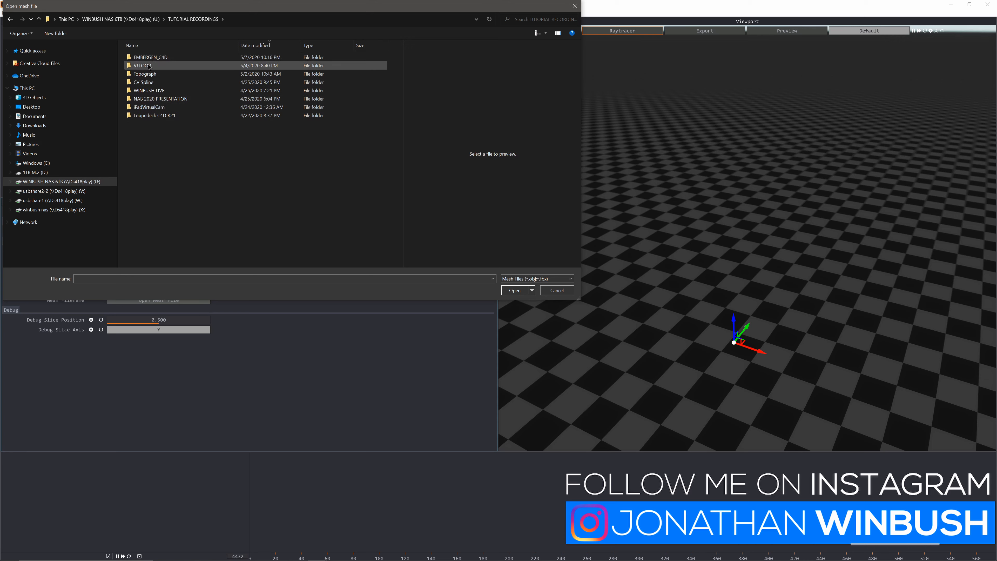
pyautogui.doubleClick(182, 58)
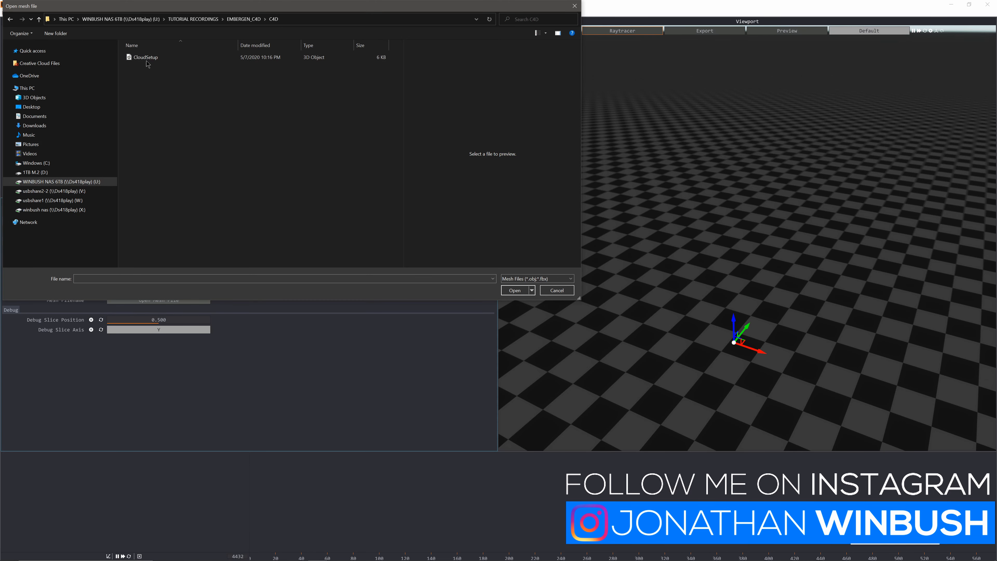
pyautogui.click(146, 58)
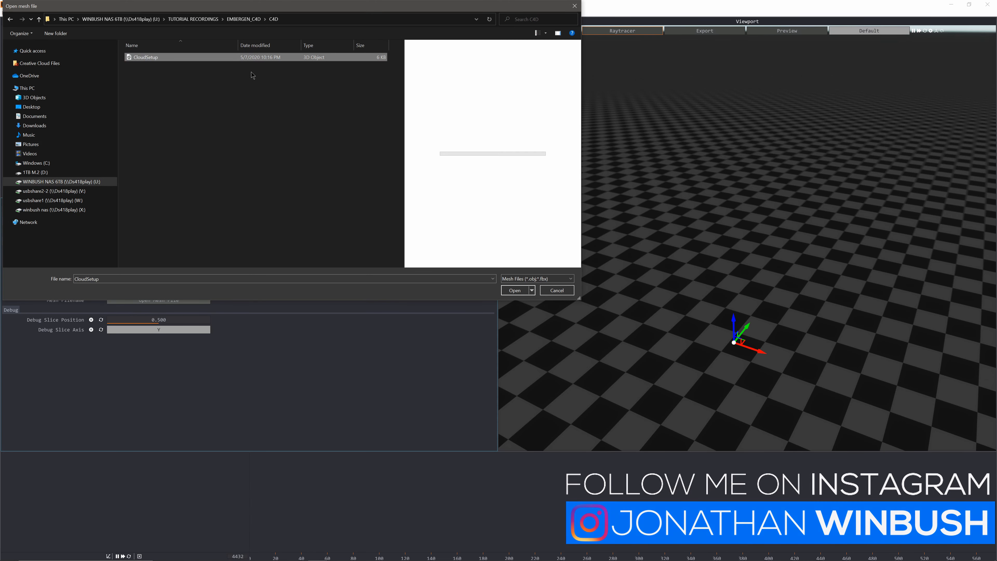
pyautogui.click(518, 293)
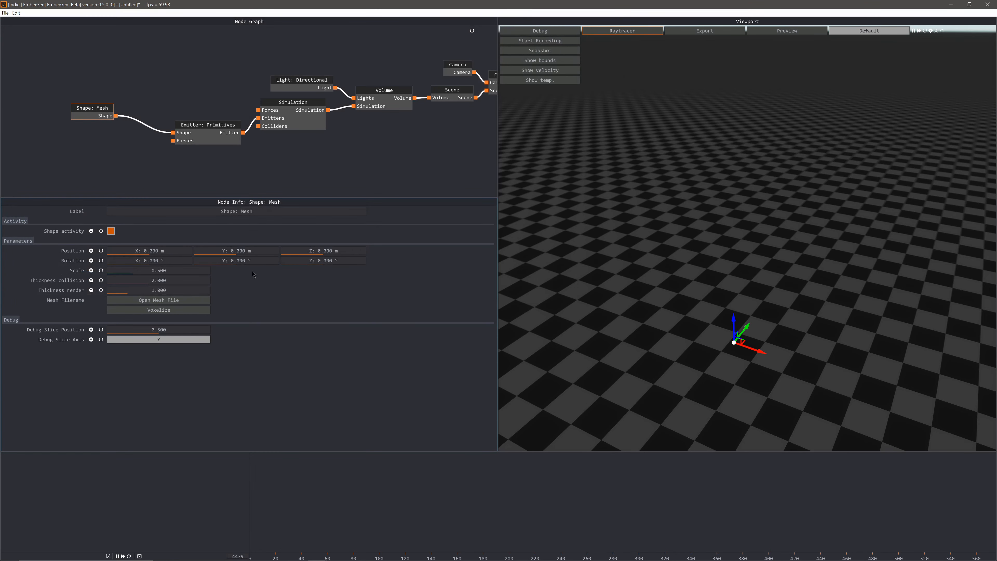
pyautogui.click(159, 313)
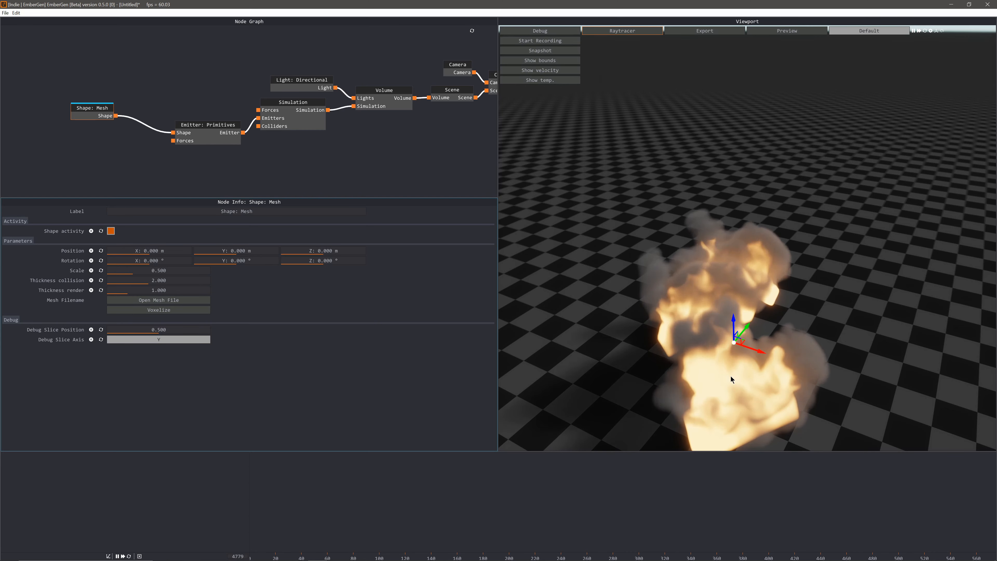
# - Set the emitter's fuel rate to 7.5 %/s, smoke rate to 406.25 %/s, temperature to 550 K and pressure random intensity to 39 %
pyautogui.keyDown('alt'); pyautogui.moveTo(723, 376); pyautogui.dragTo(716, 346, button='middle'); pyautogui.keyUp('alt')
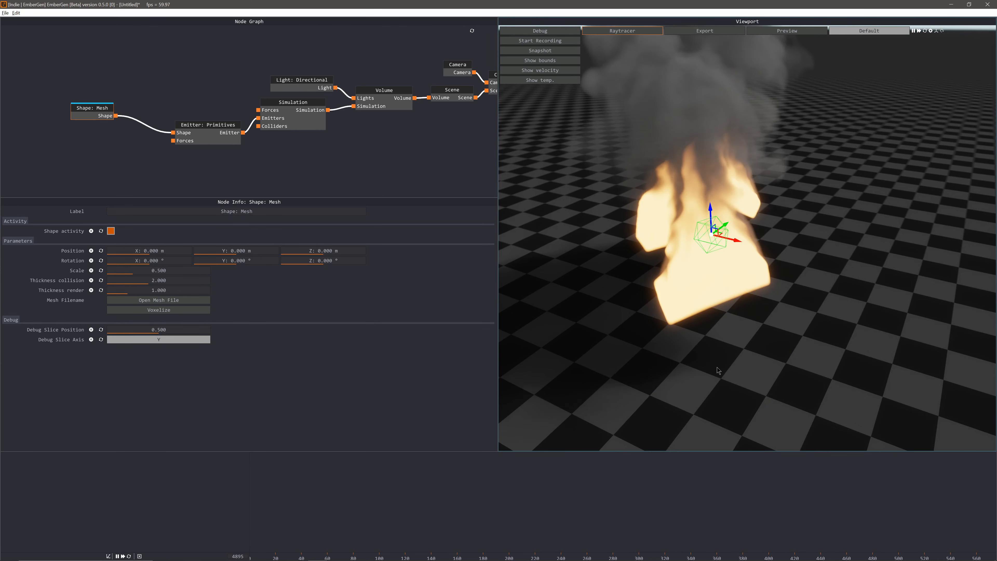
pyautogui.moveTo(716, 367)
pyautogui.keyDown('alt'); pyautogui.mouseDown()
pyautogui.moveTo(692, 367)
pyautogui.moveTo(756, 336)
pyautogui.moveTo(726, 340)
pyautogui.moveTo(724, 309)
pyautogui.moveTo(736, 312)
pyautogui.moveTo(697, 285)
pyautogui.moveTo(713, 302)
pyautogui.moveTo(697, 321)
pyautogui.mouseUp(); pyautogui.keyUp('alt')
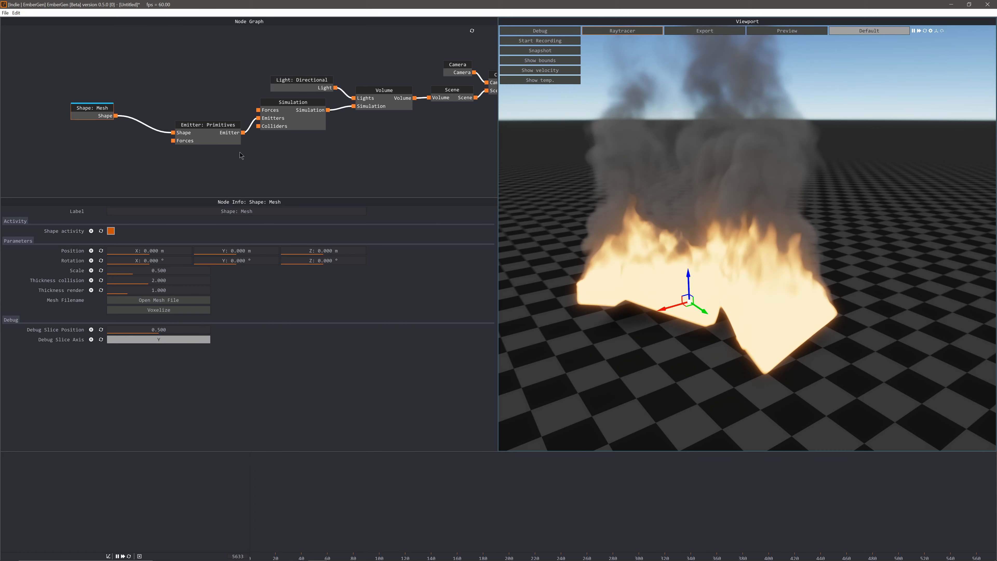
pyautogui.moveTo(221, 124); pyautogui.dragTo(207, 114)
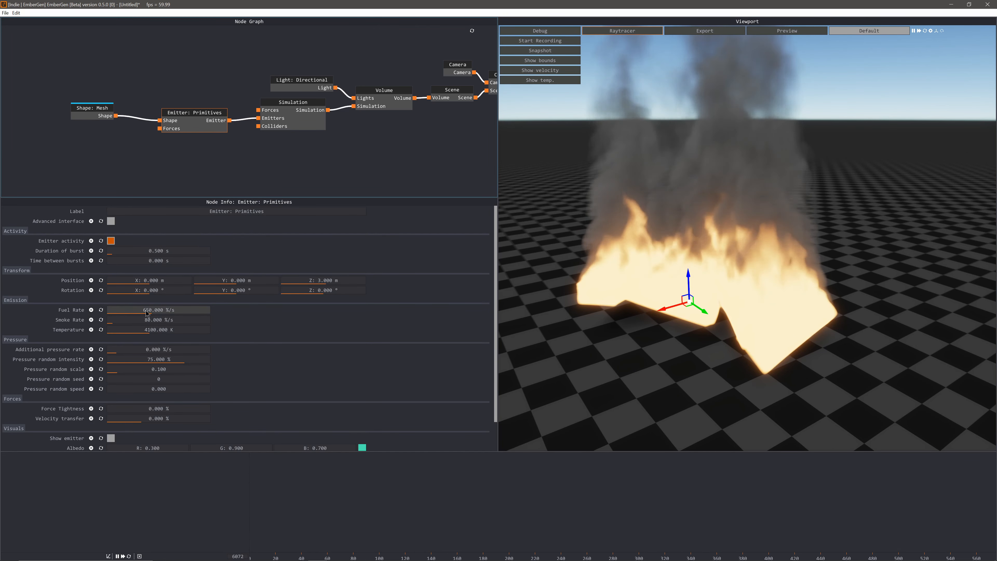
pyautogui.moveTo(134, 309); pyautogui.dragTo(110, 308)
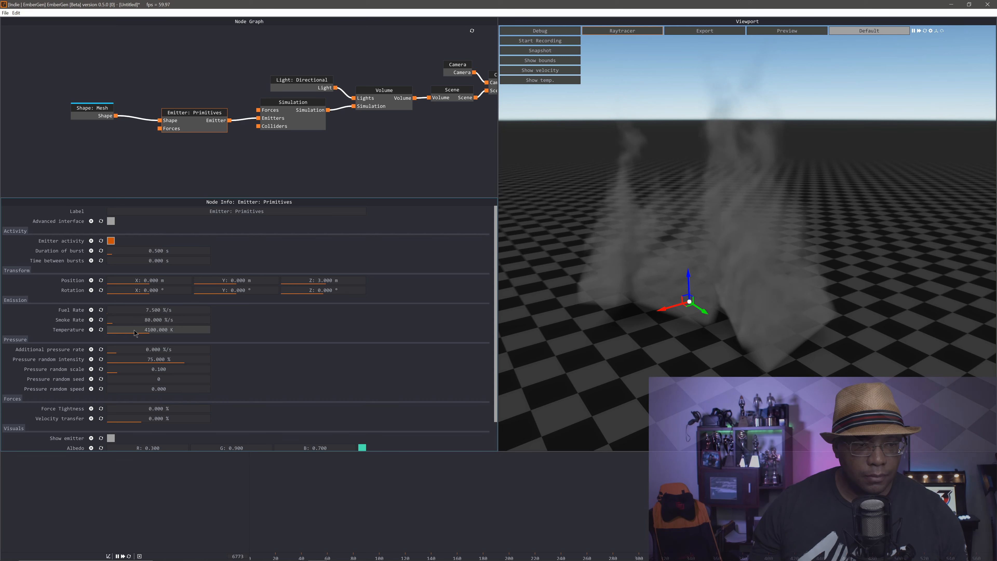
pyautogui.moveTo(113, 320); pyautogui.dragTo(142, 324)
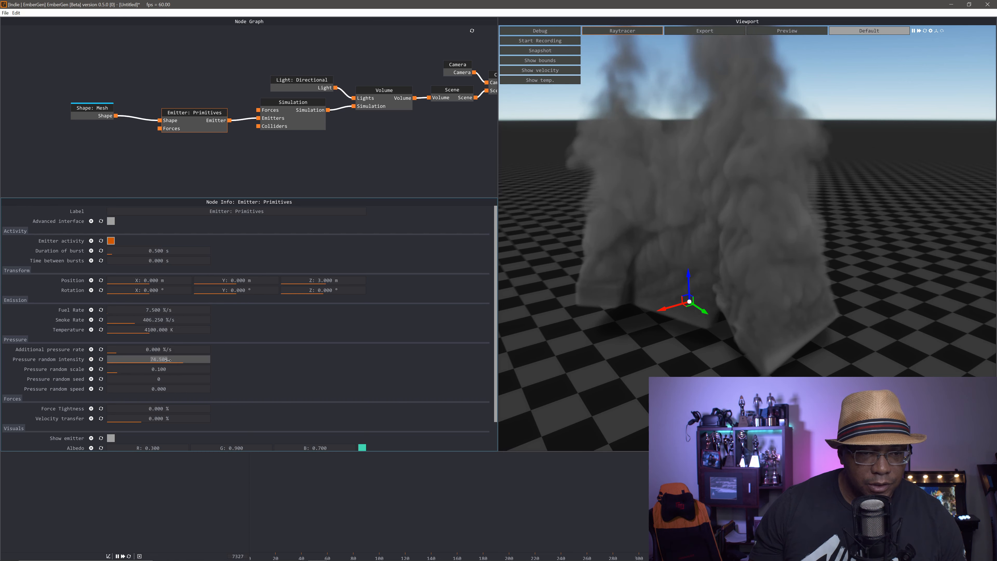
pyautogui.moveTo(168, 360); pyautogui.dragTo(152, 360)
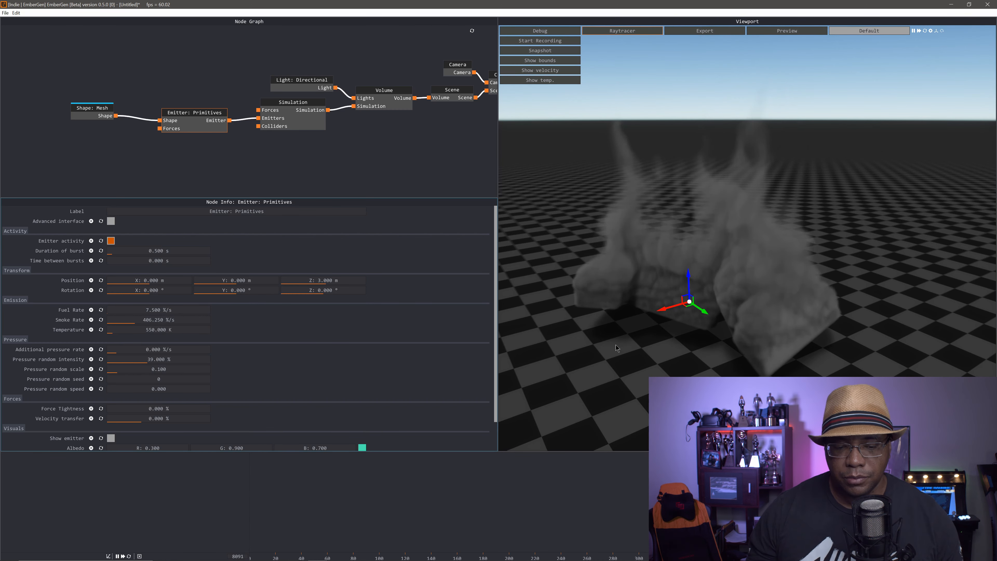
# - Set the emitter's smoke rate to 211.25 %/s, temperature to 1700 K, pressure random scale 0.798, seed 15073, speed 20 and velocity transfer 200 %
pyautogui.press('r')
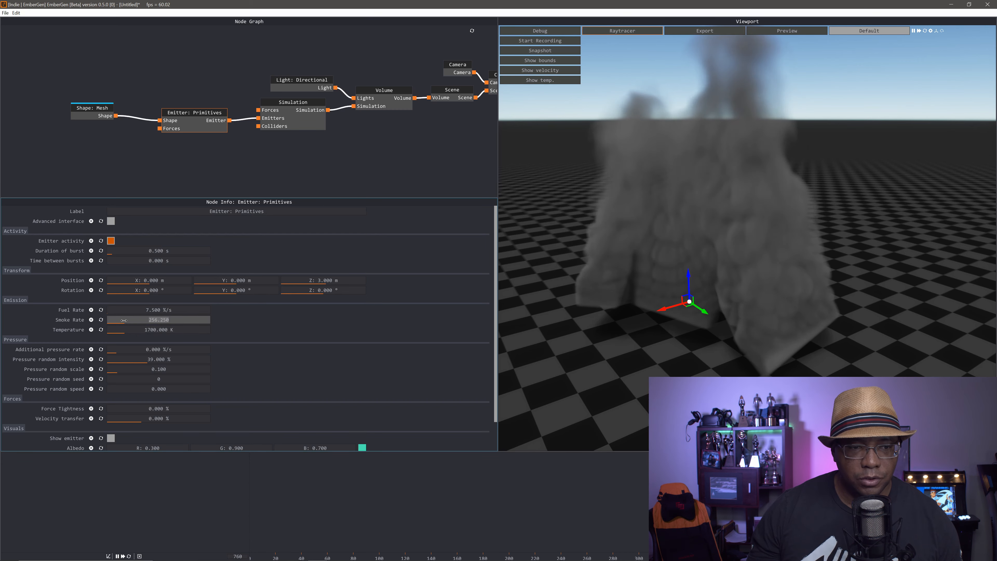
pyautogui.moveTo(124, 320); pyautogui.dragTo(120, 320)
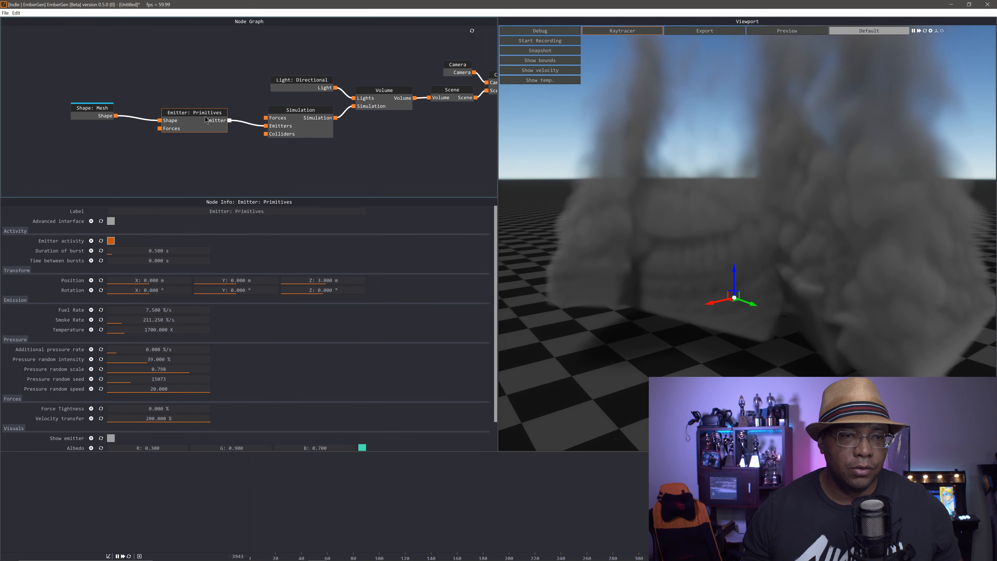
pyautogui.moveTo(190, 108); pyautogui.dragTo(187, 103)
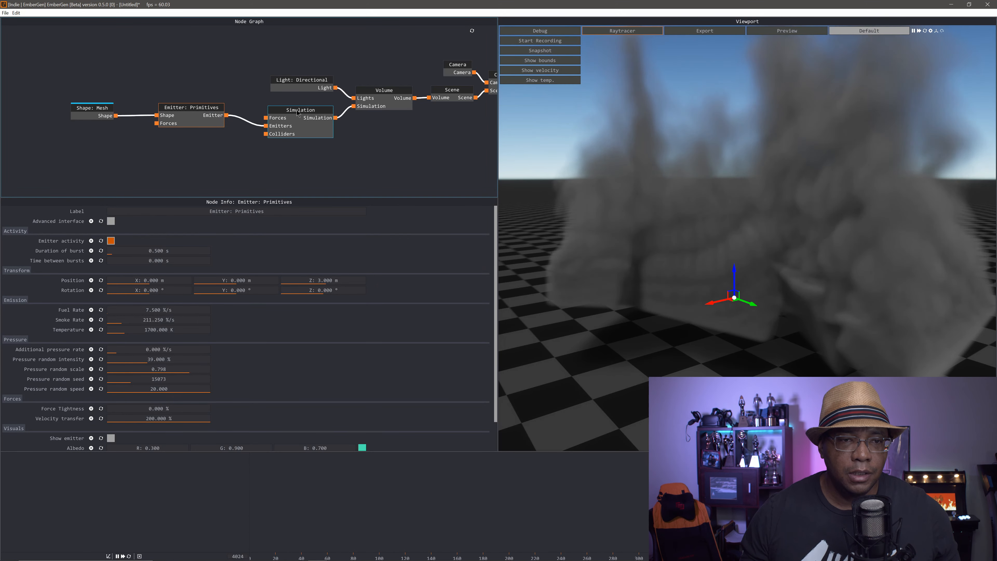
# - In the Simulation node, set wind direction to X 1, Y 0.173, Z 1, randomization to X 1, Y 1, and wind speed to 0.125
pyautogui.moveTo(298, 113); pyautogui.dragTo(293, 114)
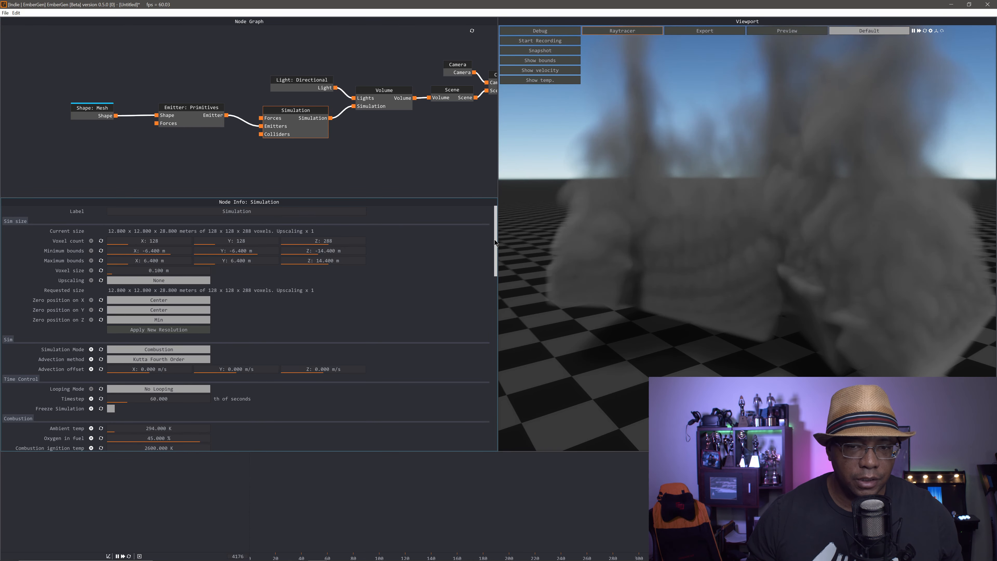
pyautogui.moveTo(499, 267); pyautogui.dragTo(478, 279)
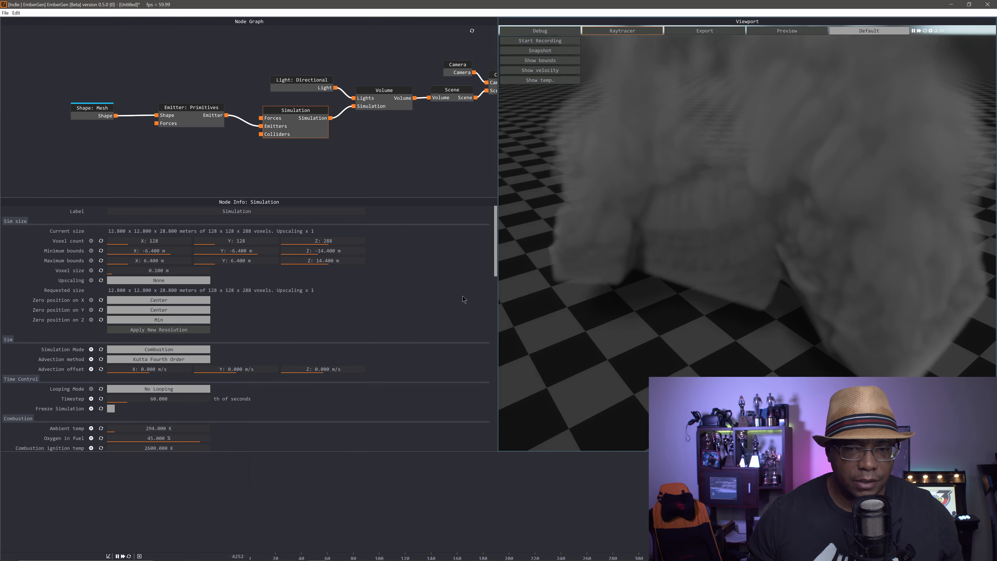
pyautogui.scroll(-10, 463, 297)
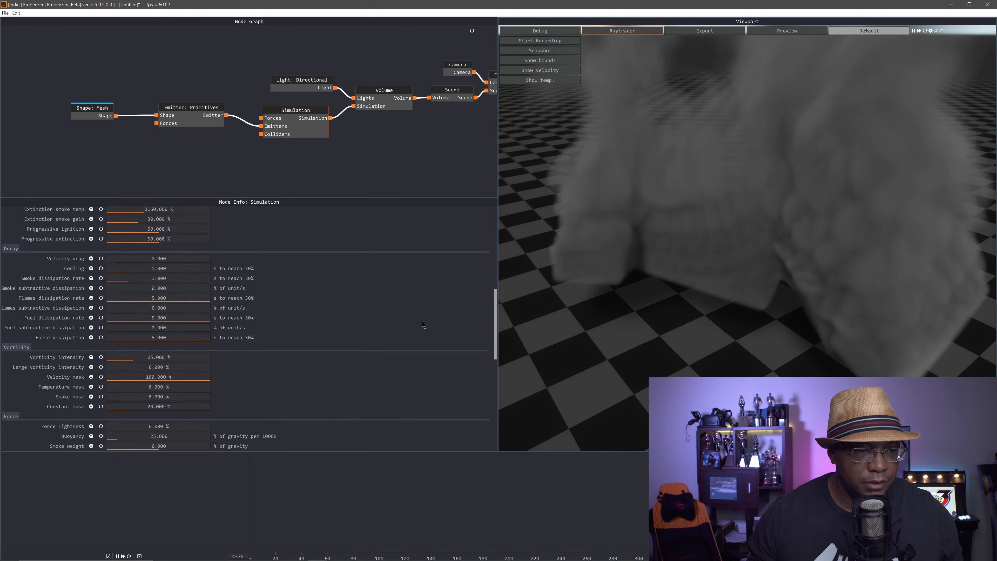
pyautogui.scroll(-10, 422, 321)
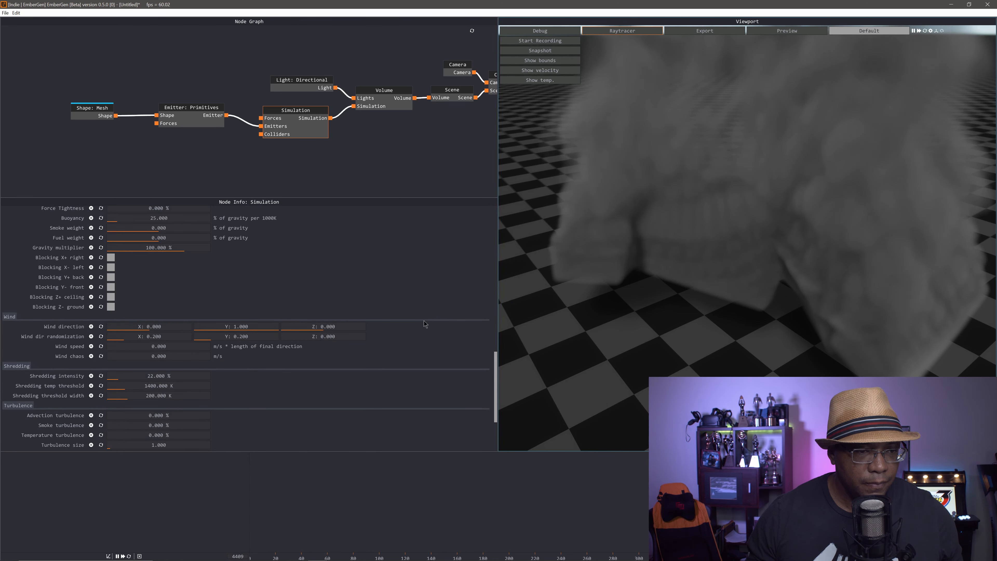
pyautogui.scroll(-4, 424, 320)
pyautogui.moveTo(236, 298); pyautogui.dragTo(211, 301)
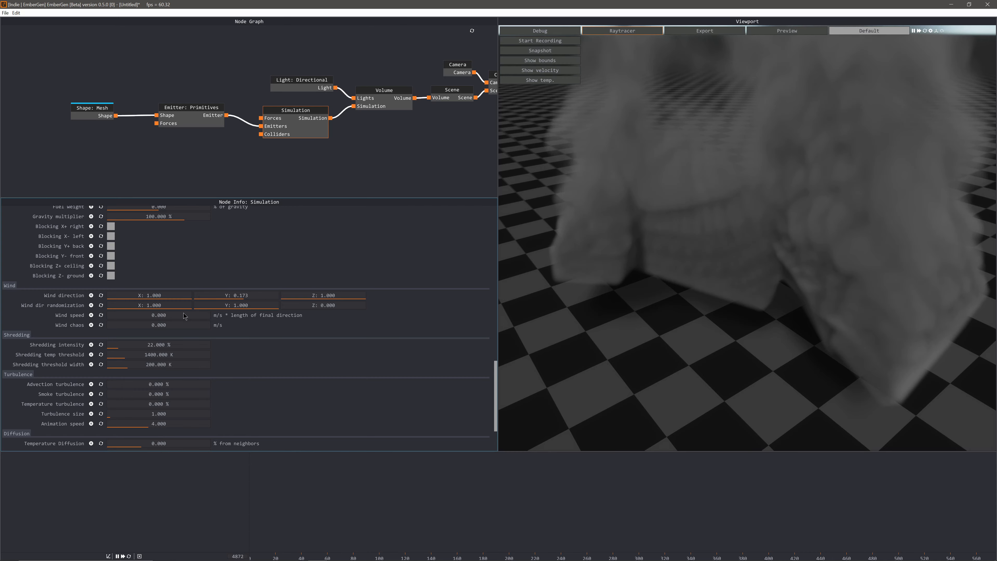
pyautogui.moveTo(155, 316); pyautogui.dragTo(155, 317)
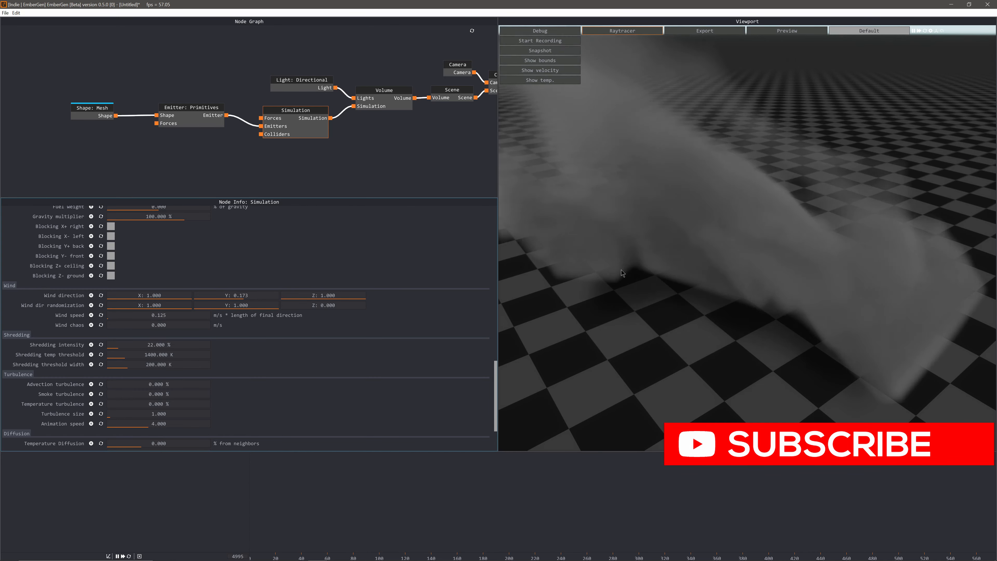
# - Set the wind direction to X 0.112, Y 0.216, Z 0.040, its Y randomization to 0.976 and the wind chaos to 2.000
pyautogui.scroll(-2, 596, 277)
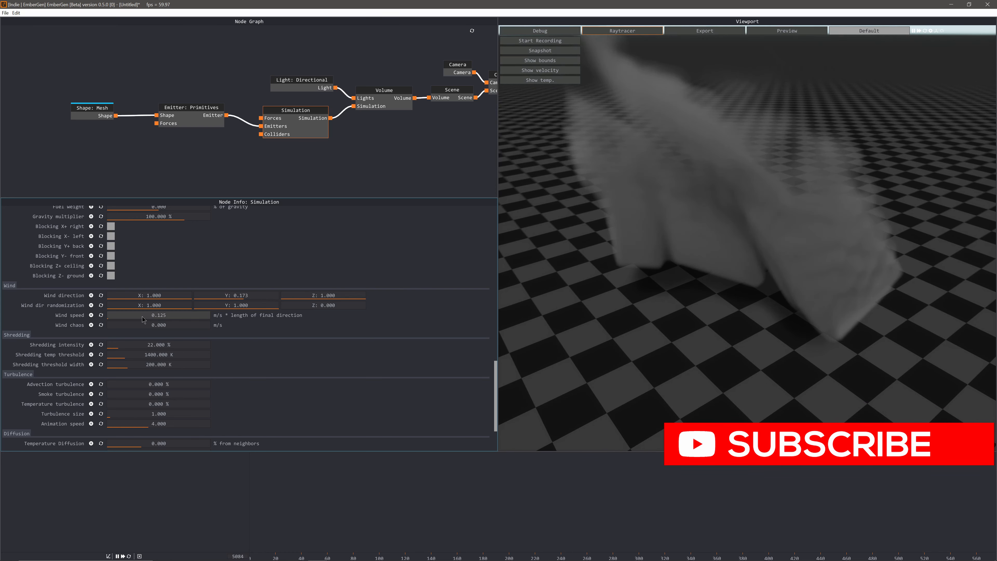
pyautogui.moveTo(240, 303); pyautogui.dragTo(238, 304)
pyautogui.moveTo(314, 295)
pyautogui.mouseDown()
pyautogui.moveTo(305, 295)
pyautogui.moveTo(314, 295)
pyautogui.mouseUp()
pyautogui.moveTo(237, 296); pyautogui.dragTo(233, 295)
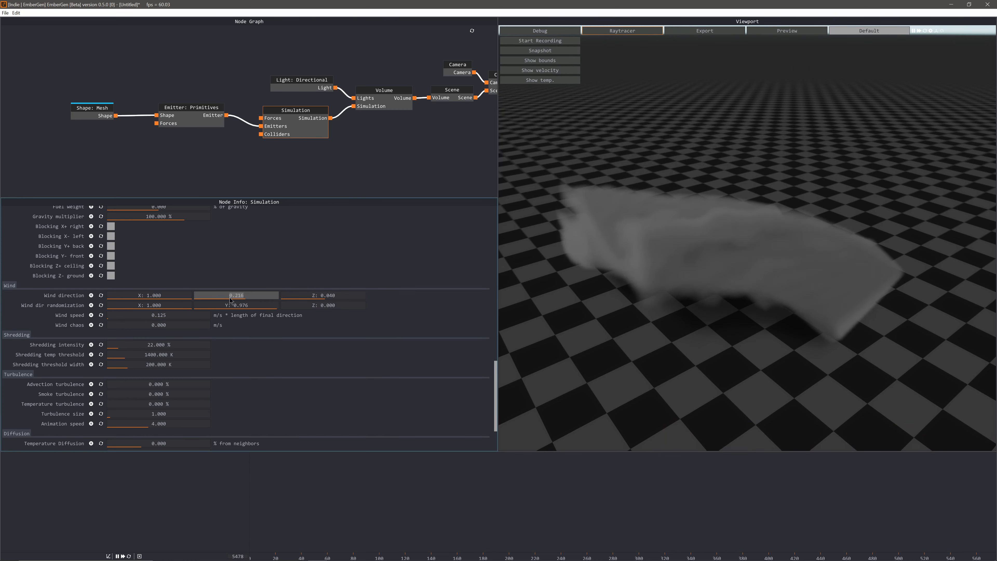
pyautogui.click(158, 294)
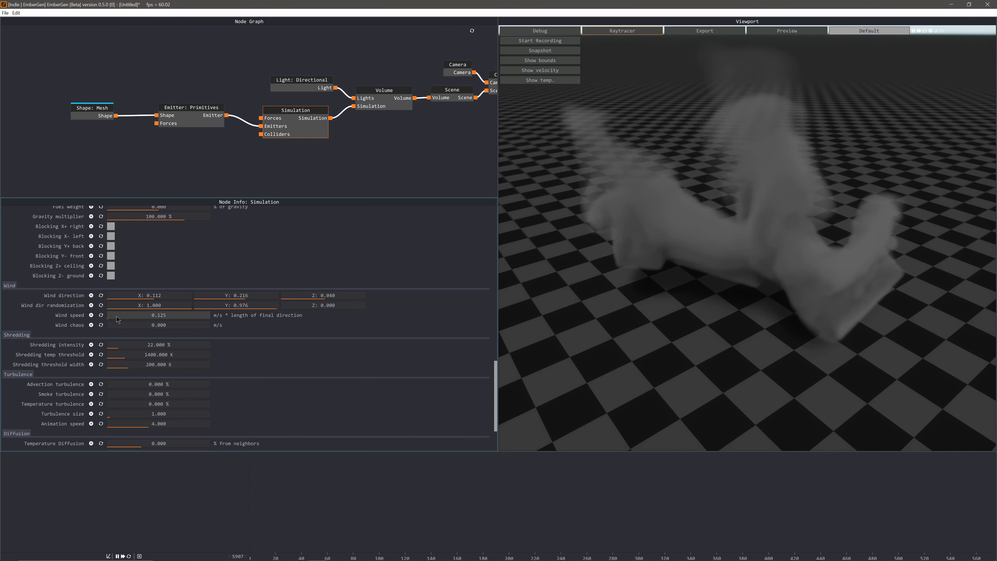
pyautogui.moveTo(118, 325); pyautogui.dragTo(353, 334)
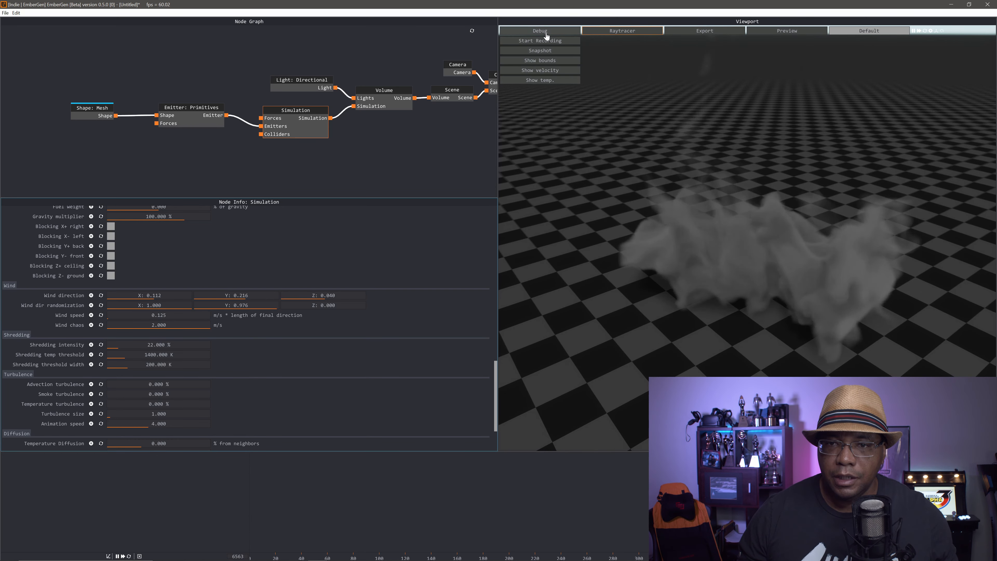
# - Show the simulation bounds and inspect how the cloud sits within them from other angles
pyautogui.click(541, 61)
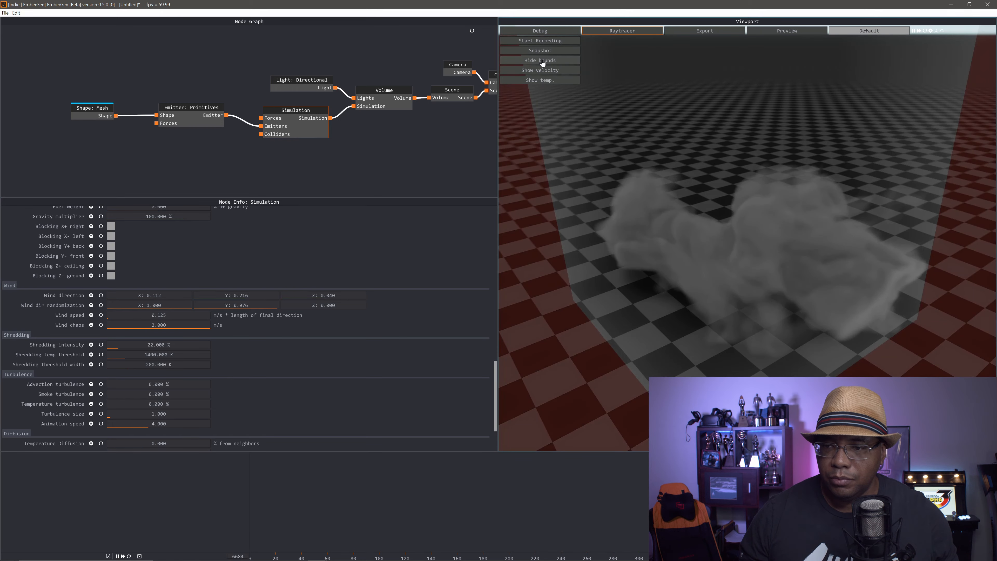
pyautogui.moveTo(844, 292); pyautogui.dragTo(744, 283)
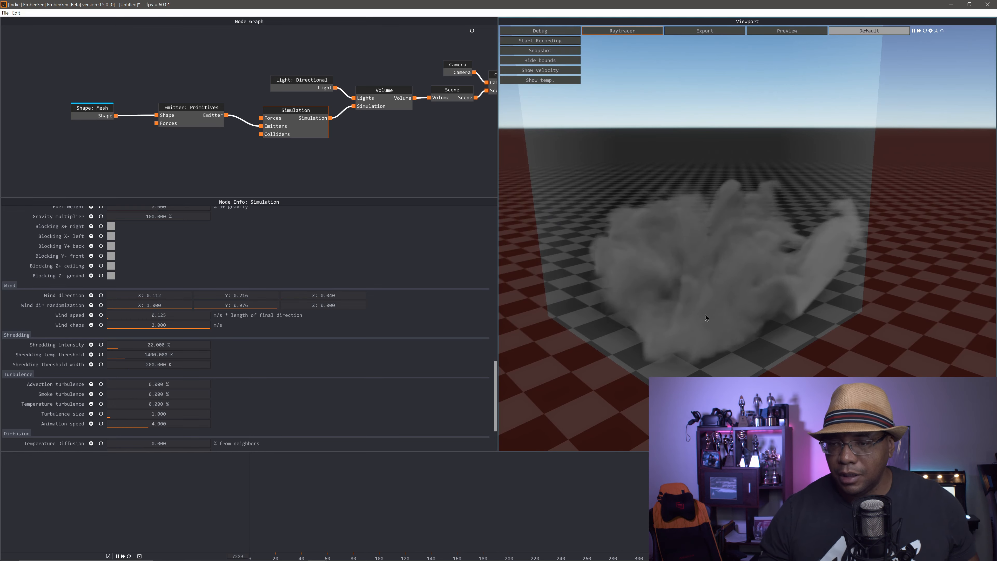
pyautogui.moveTo(746, 303); pyautogui.dragTo(741, 305)
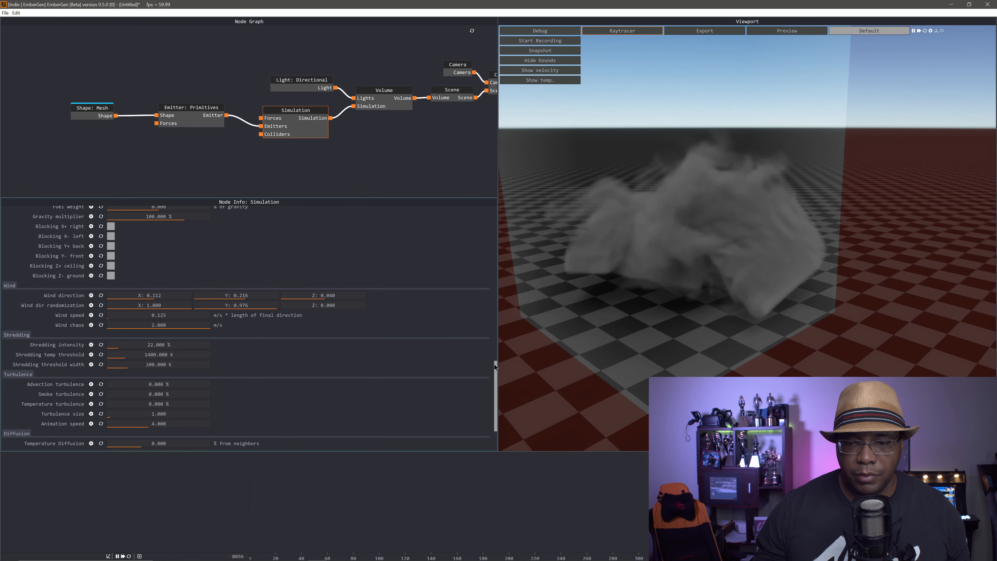
# - Set the simulation's voxel count to X 192 and Y 192, and apply the new resolution
pyautogui.moveTo(494, 364); pyautogui.dragTo(498, 200)
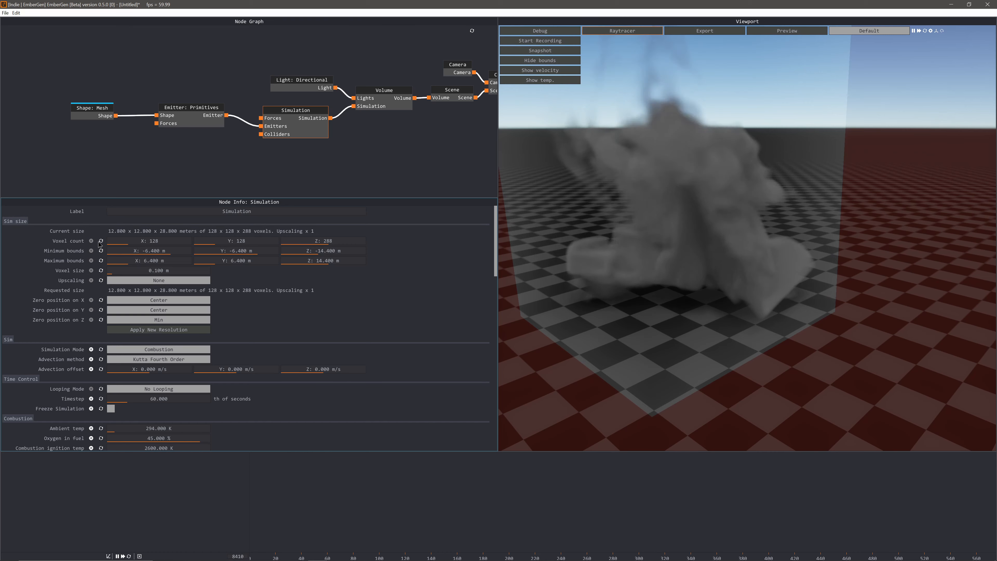
pyautogui.moveTo(131, 243); pyautogui.dragTo(148, 242)
pyautogui.moveTo(226, 241); pyautogui.dragTo(241, 241)
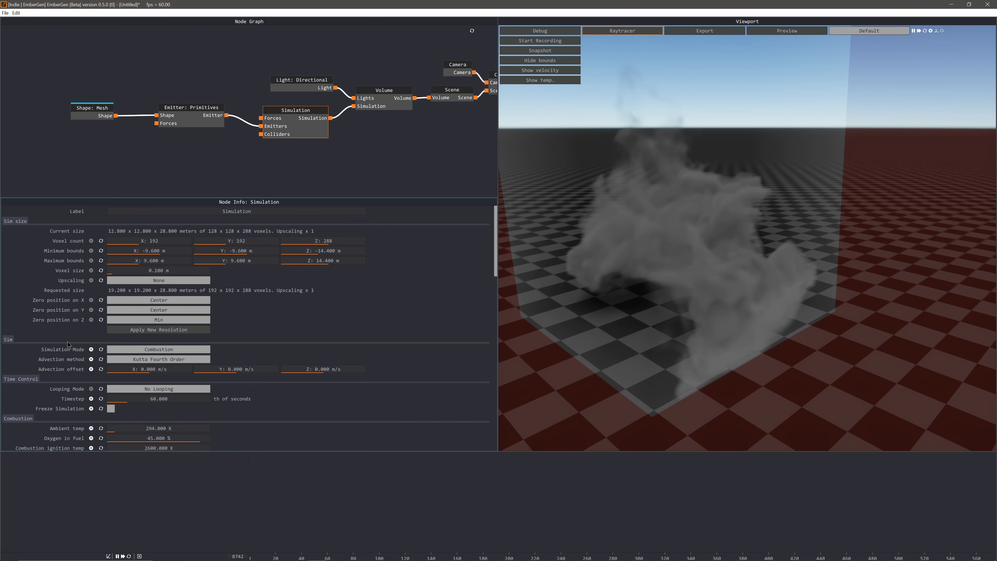
pyautogui.click(153, 333)
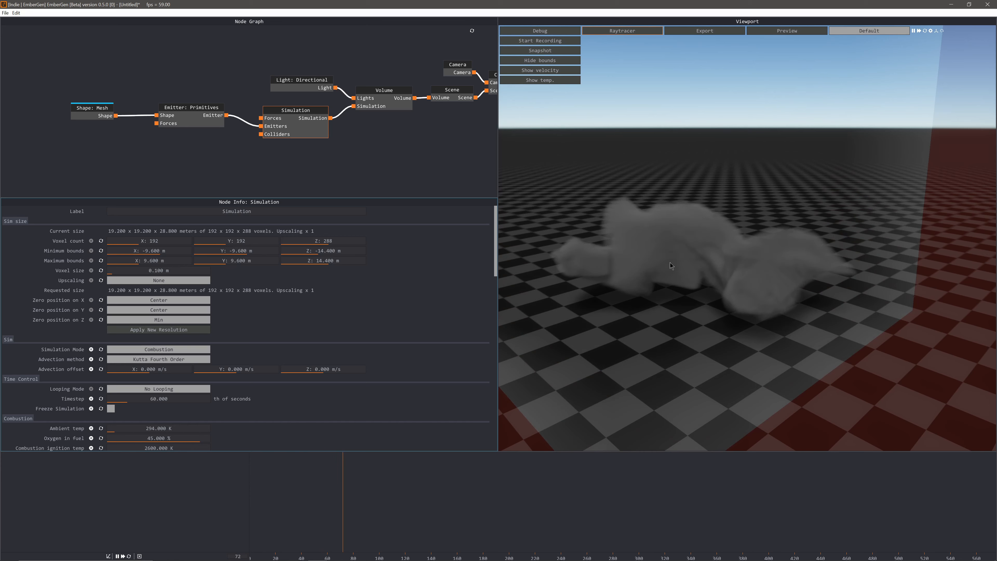
# - Lower the simulation's Z voxel count to 160, 128 and 96 in turn, applying the new resolution each time
pyautogui.scroll(-5, 640, 293)
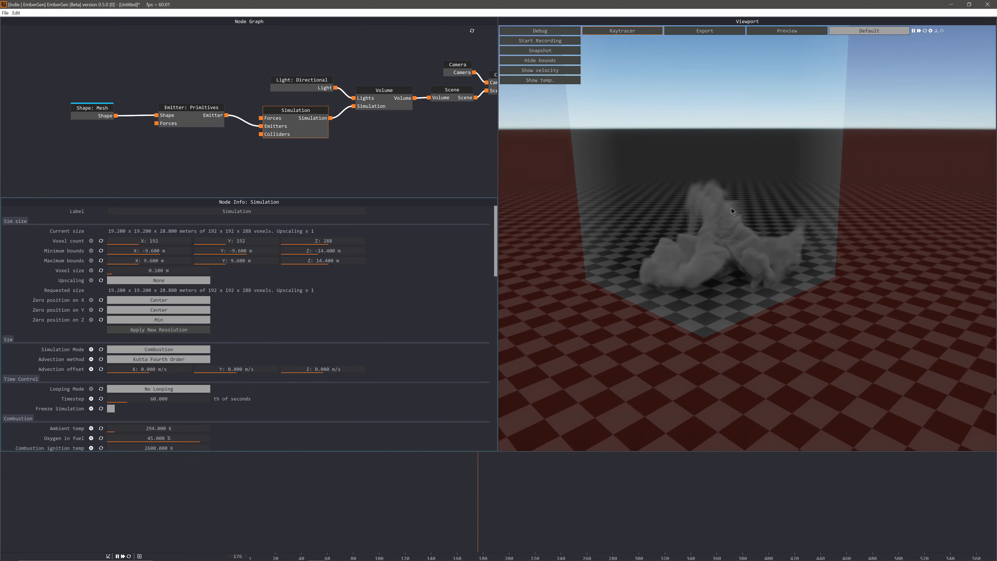
pyautogui.moveTo(731, 208)
pyautogui.mouseDown(button='middle')
pyautogui.moveTo(733, 231)
pyautogui.moveTo(732, 223)
pyautogui.mouseUp(button='middle')
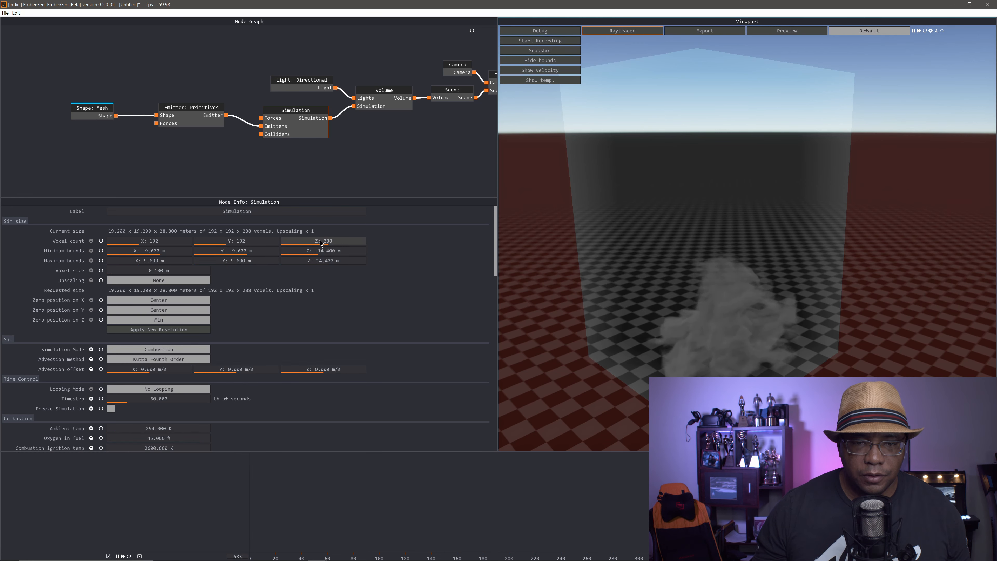
pyautogui.moveTo(320, 243); pyautogui.dragTo(309, 241)
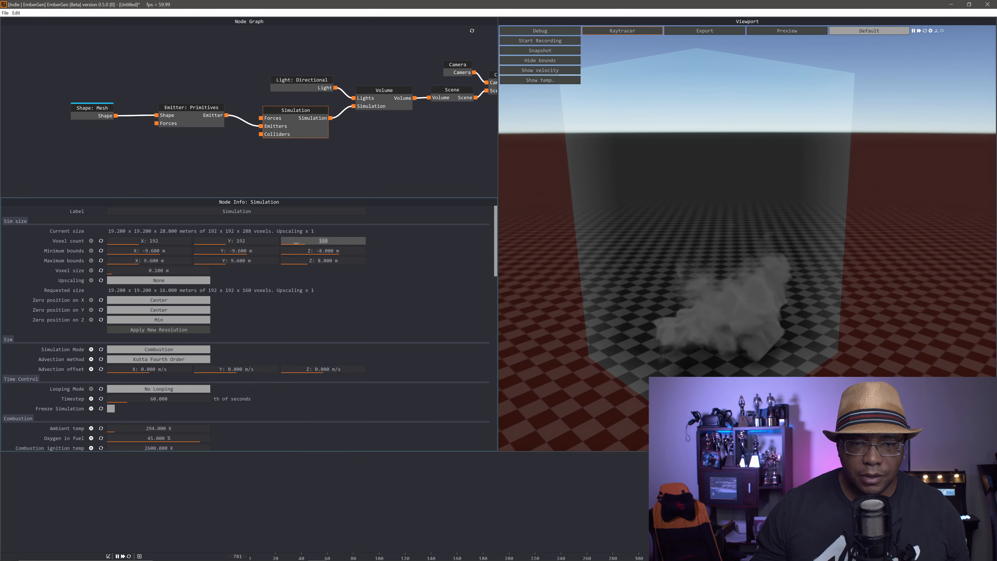
pyautogui.click(152, 330)
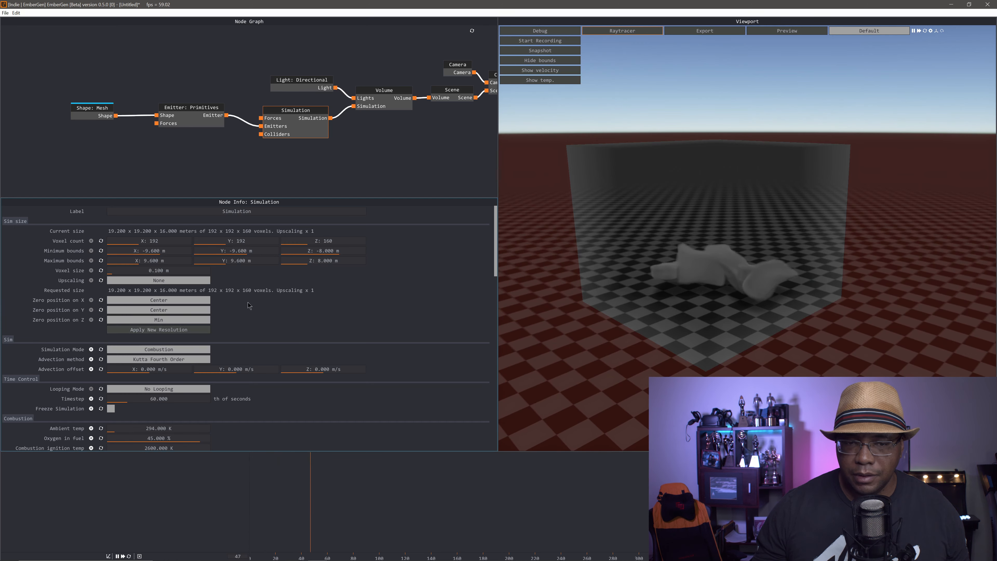
pyautogui.moveTo(319, 243); pyautogui.dragTo(312, 242)
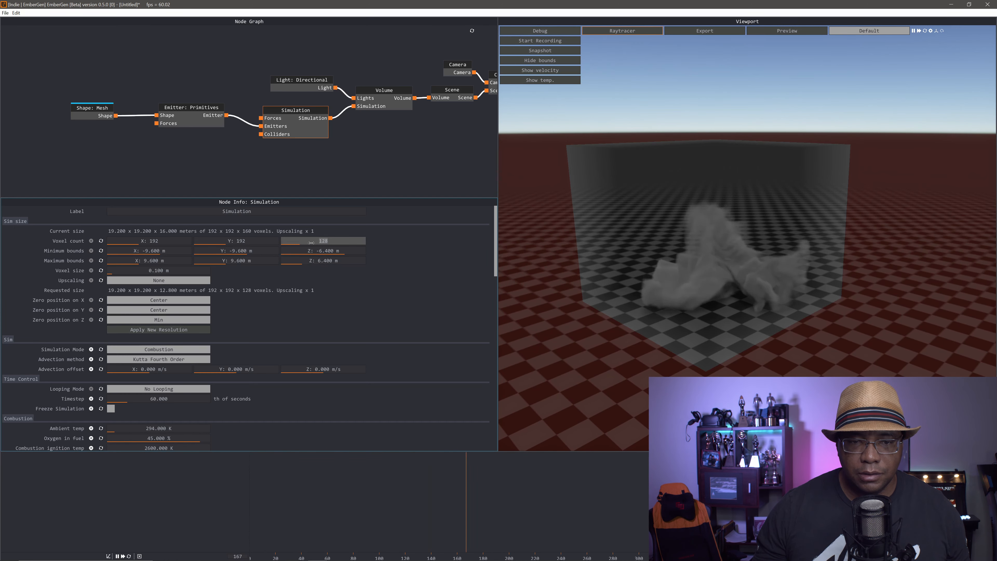
pyautogui.click(171, 330)
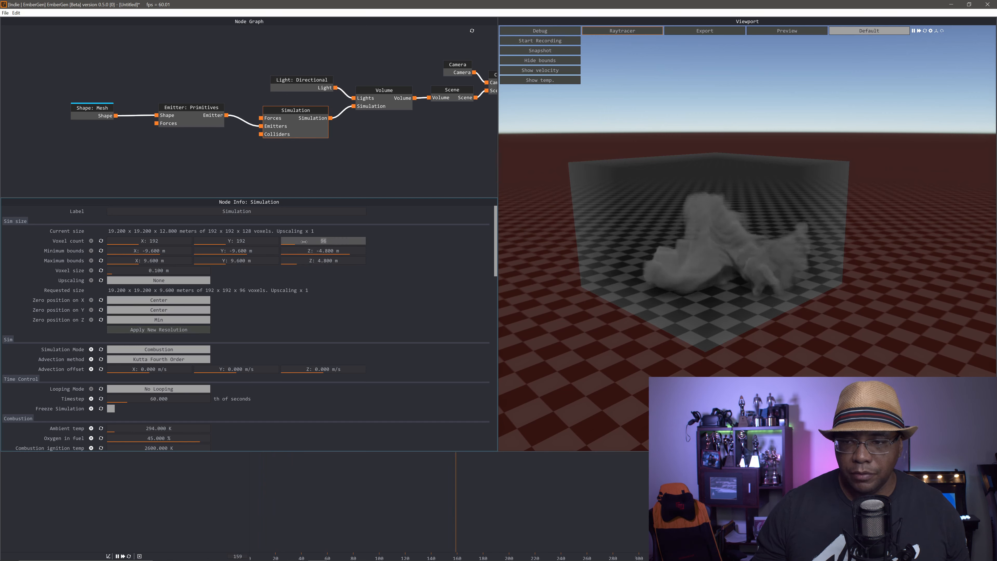
pyautogui.click(198, 330)
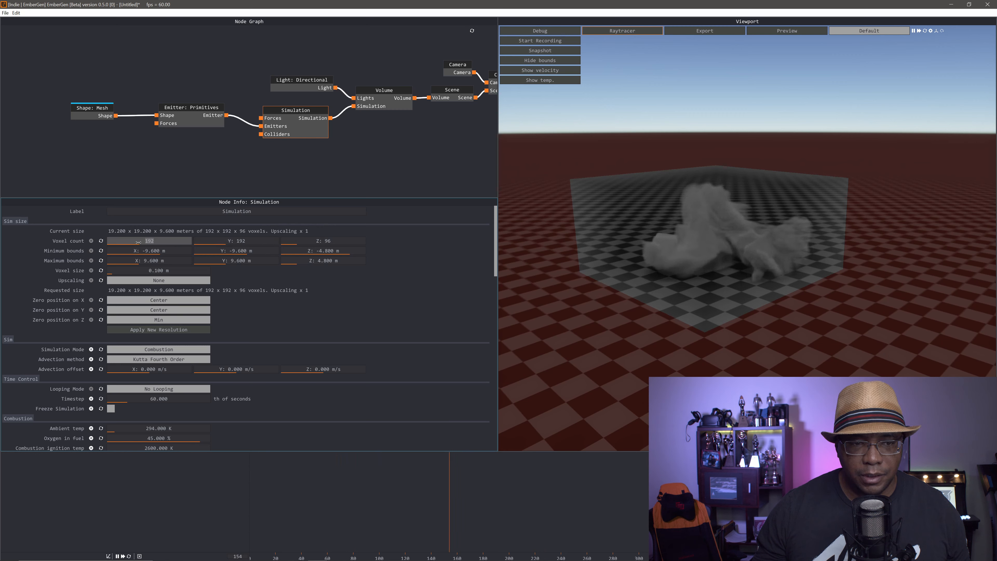
# - Widen the simulation to 224 voxels in both X and Y and apply the new resolution
pyautogui.write('224')
pyautogui.press('Return')
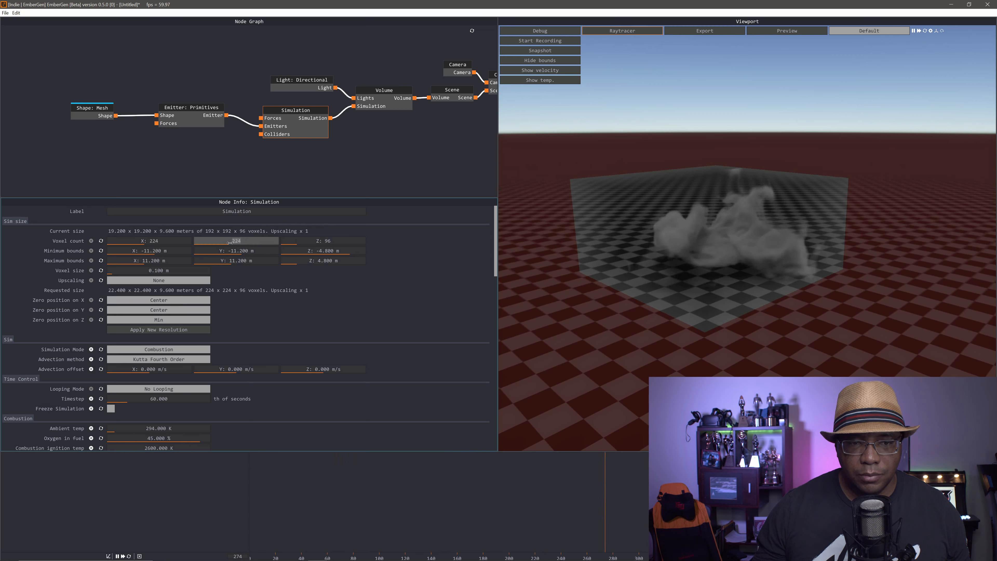
pyautogui.click(159, 329)
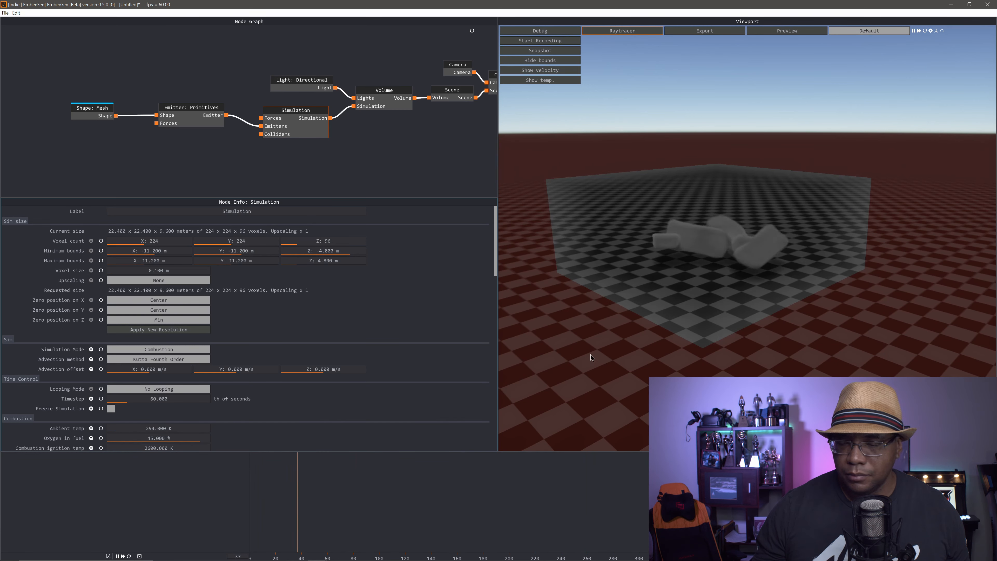
# - Check the cloud against the bounds from the side, set the Z voxel count to 128 and apply it
pyautogui.moveTo(749, 259); pyautogui.dragTo(729, 254)
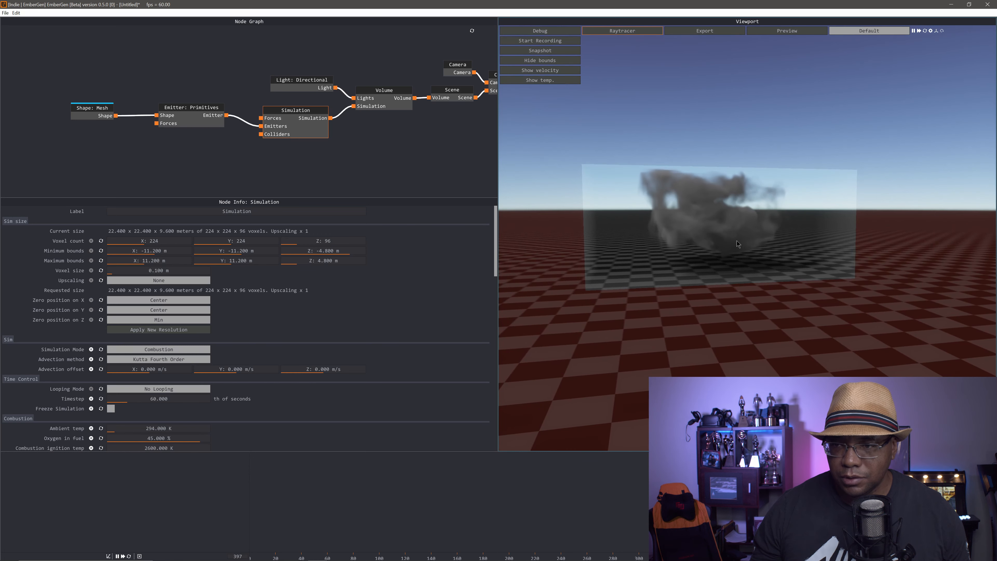
pyautogui.doubleClick(318, 241)
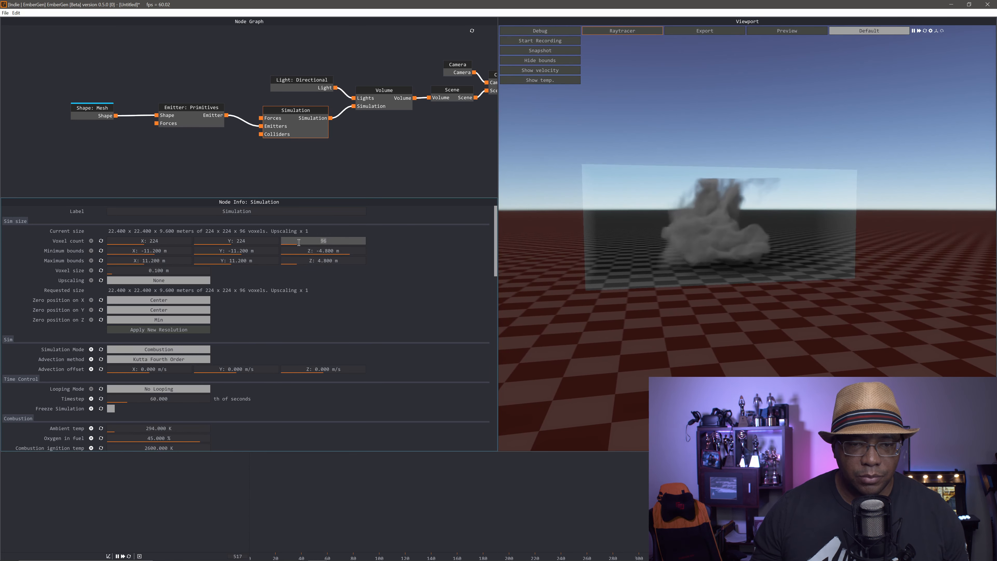
pyautogui.write('128')
pyautogui.press('Return')
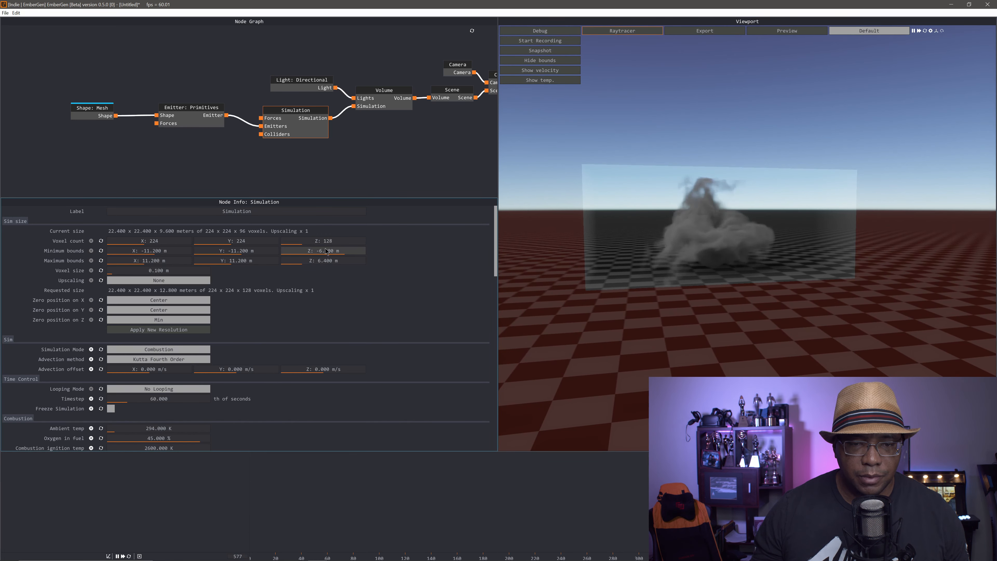
pyautogui.click(177, 332)
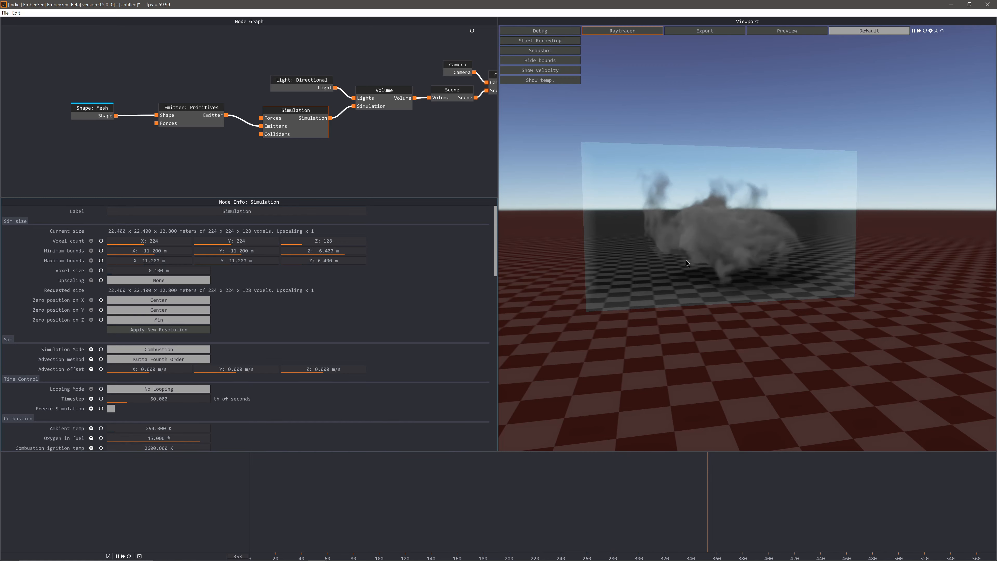
# - Set the simulation's Z voxel count to 160 and apply the new resolution
pyautogui.moveTo(685, 260)
pyautogui.mouseDown()
pyautogui.moveTo(712, 273)
pyautogui.moveTo(710, 264)
pyautogui.moveTo(677, 264)
pyautogui.mouseUp()
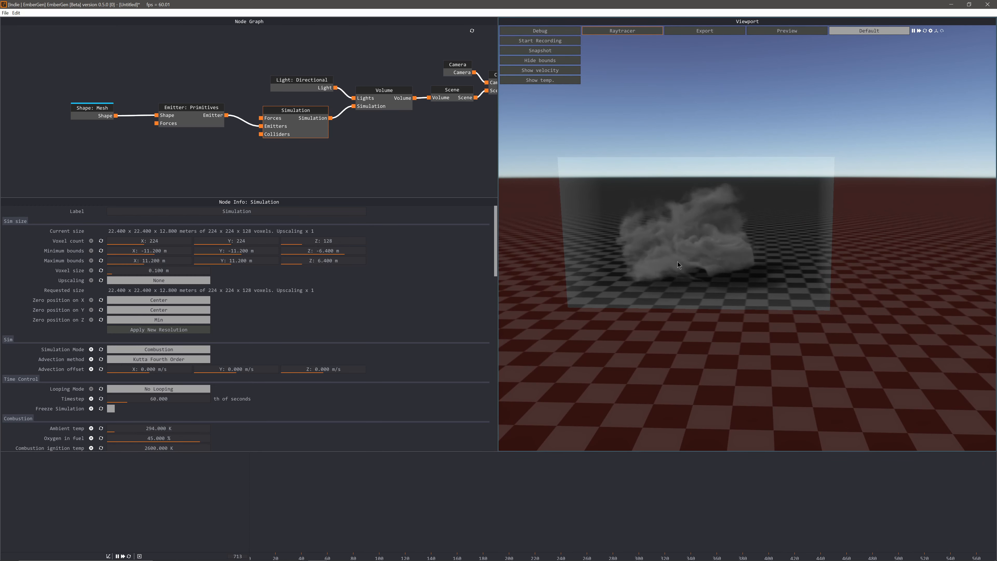
pyautogui.moveTo(681, 261); pyautogui.dragTo(702, 263)
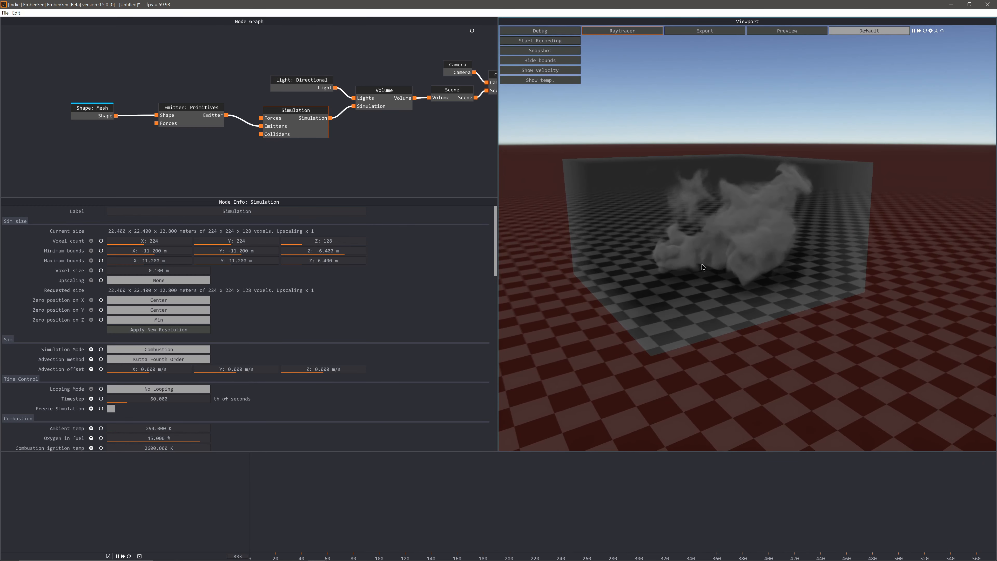
pyautogui.scroll(4, 702, 263)
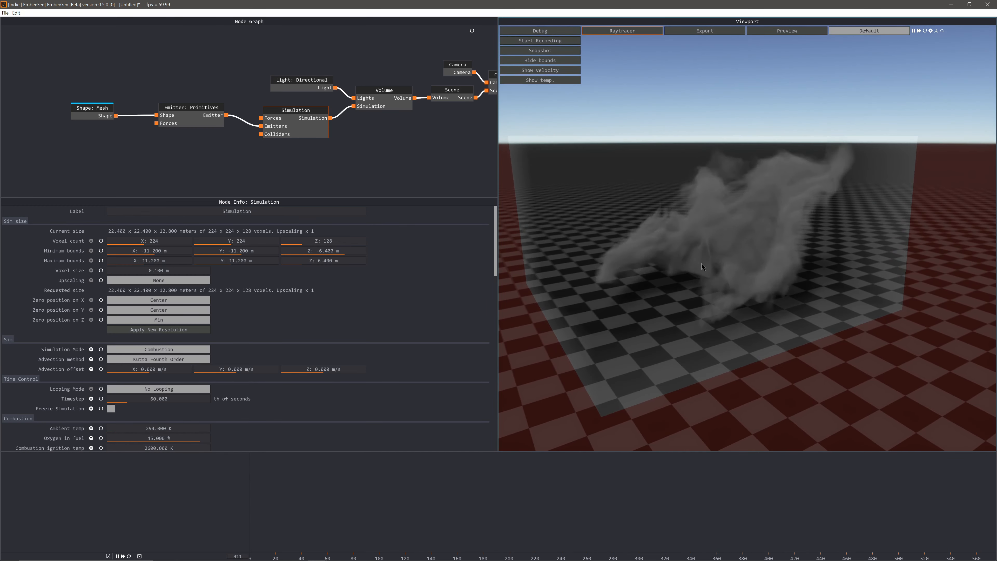
pyautogui.moveTo(323, 240); pyautogui.dragTo(328, 241)
pyautogui.click(159, 330)
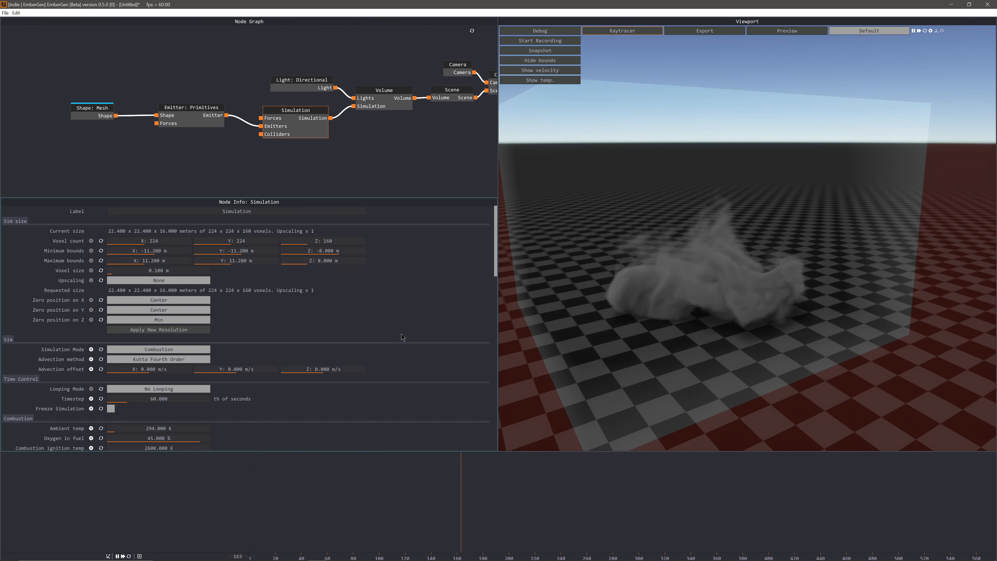
# - Raise the mesh shape inside the simulation bounds by setting its Z position to 3.343 m
pyautogui.moveTo(708, 288); pyautogui.dragTo(709, 269, button='middle')
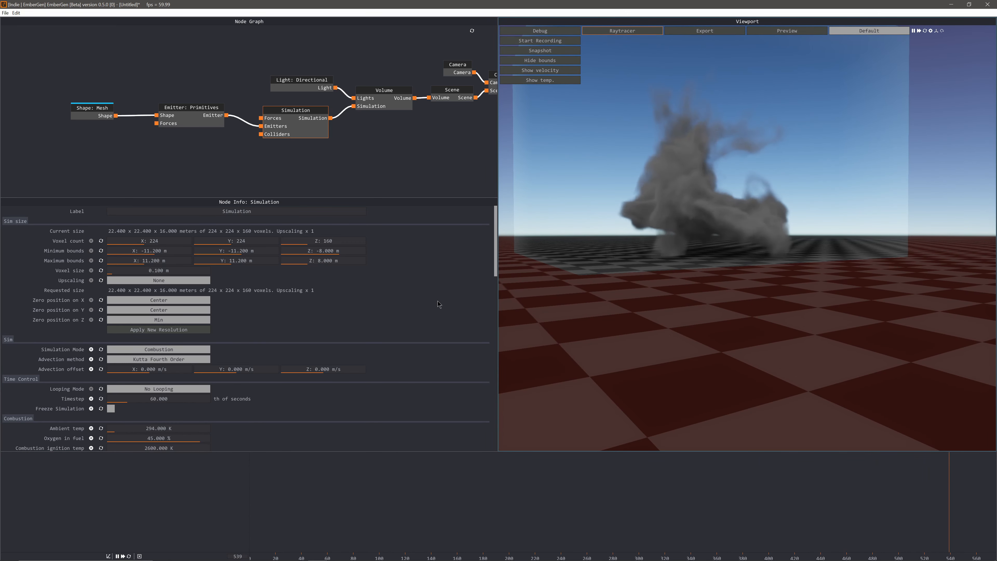
pyautogui.moveTo(685, 153); pyautogui.dragTo(682, 240, button='middle')
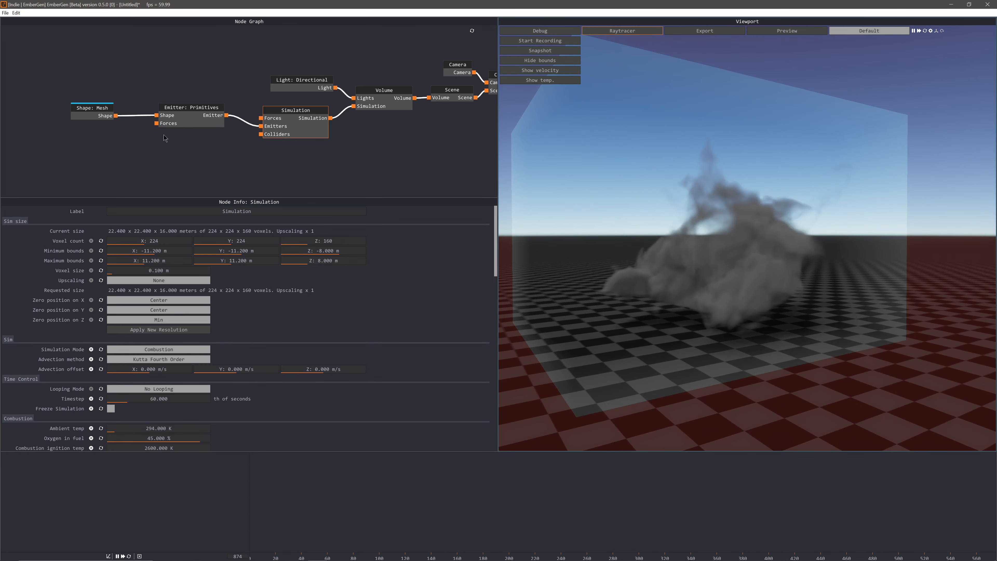
pyautogui.click(92, 110)
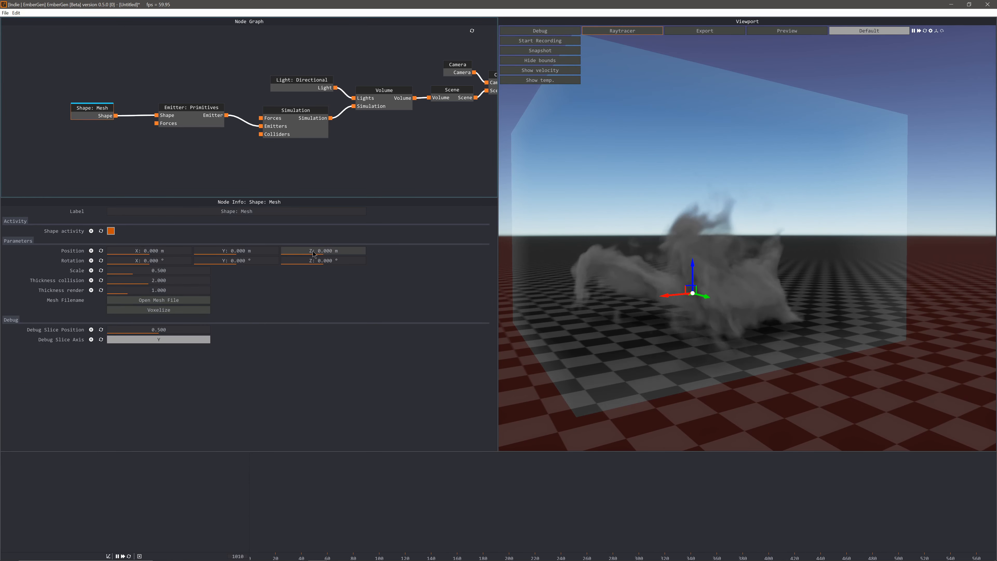
pyautogui.moveTo(327, 251); pyautogui.dragTo(329, 251)
pyautogui.moveTo(774, 293); pyautogui.dragTo(776, 301)
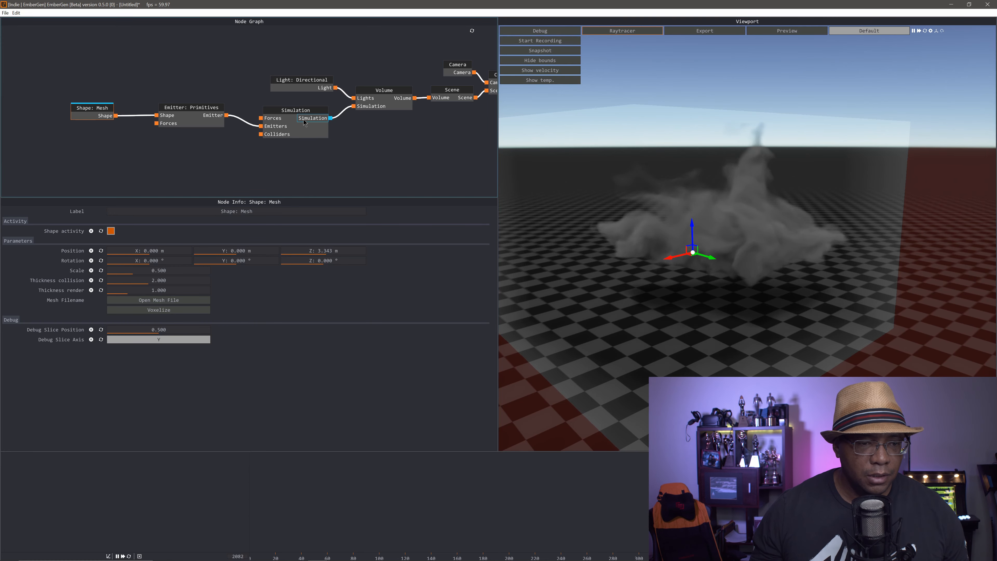
# - In the Simulation node's time control, set the looping mode to Loop Timeline
pyautogui.click(296, 112)
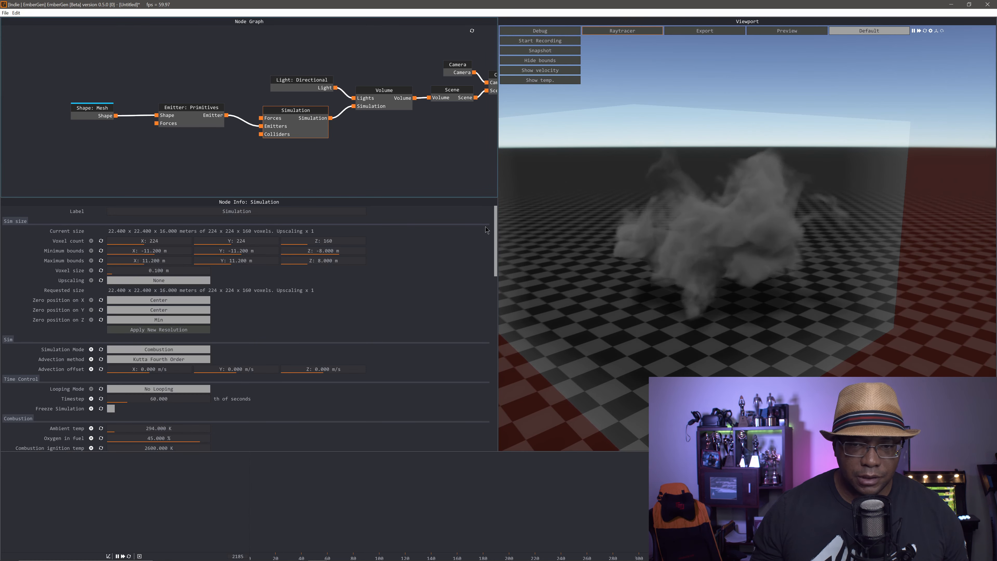
pyautogui.moveTo(494, 226); pyautogui.dragTo(497, 235)
pyautogui.scroll(-3, 497, 235)
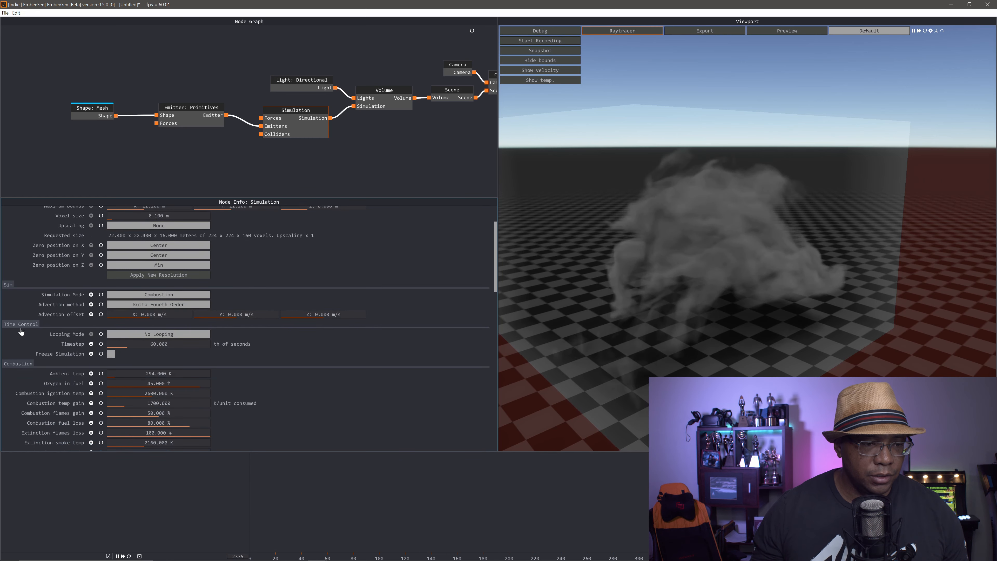
pyautogui.click(143, 334)
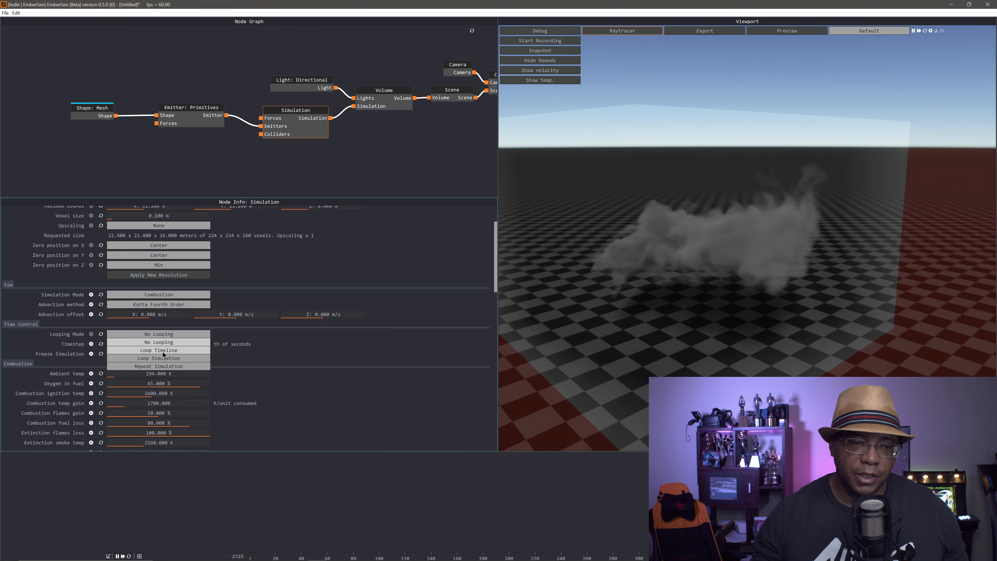
pyautogui.click(178, 351)
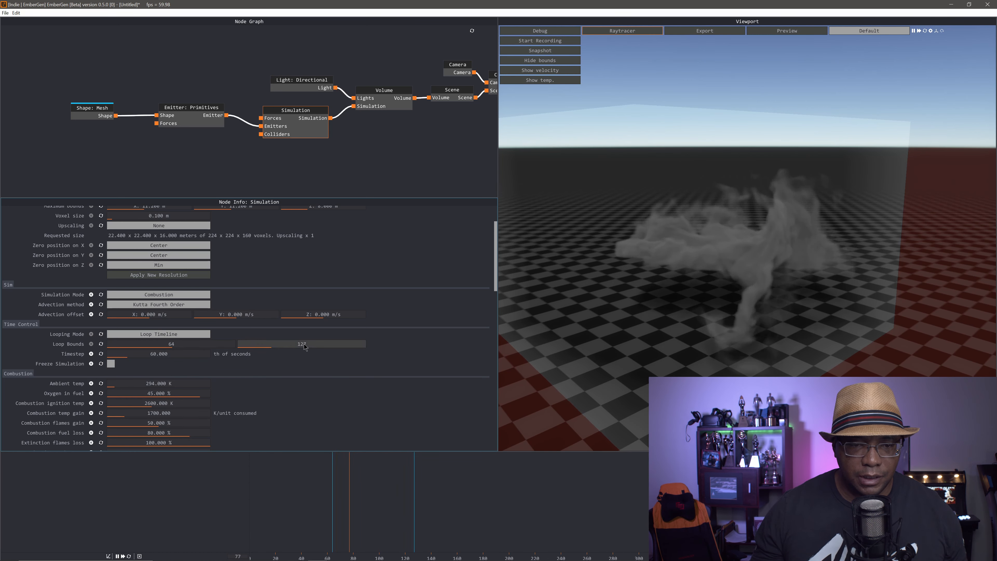
# - Set the simulation's loop bounds to start at frame 100 and end at frame 200
pyautogui.doubleClick(315, 344)
pyautogui.write('2')
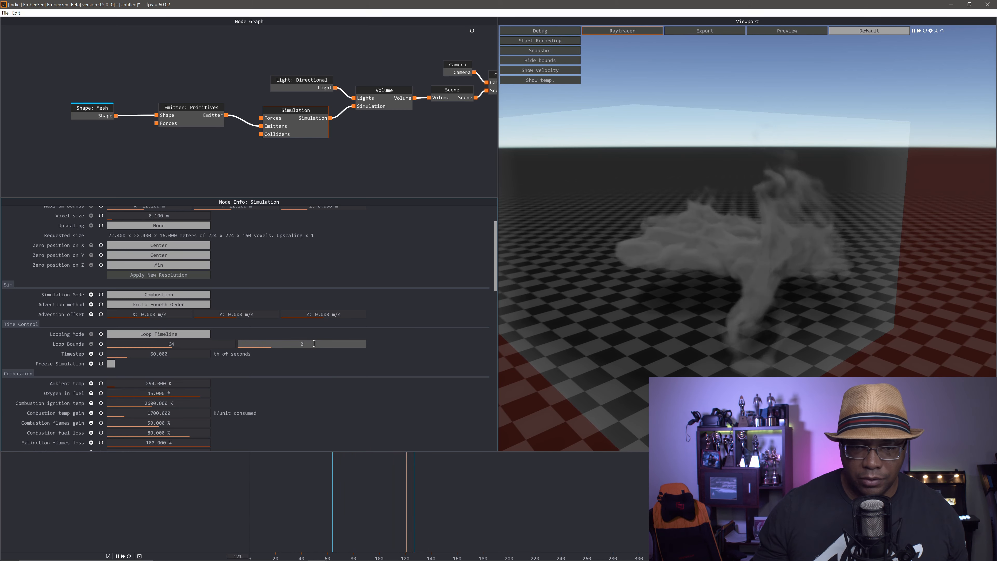
pyautogui.write('00')
pyautogui.press('Return')
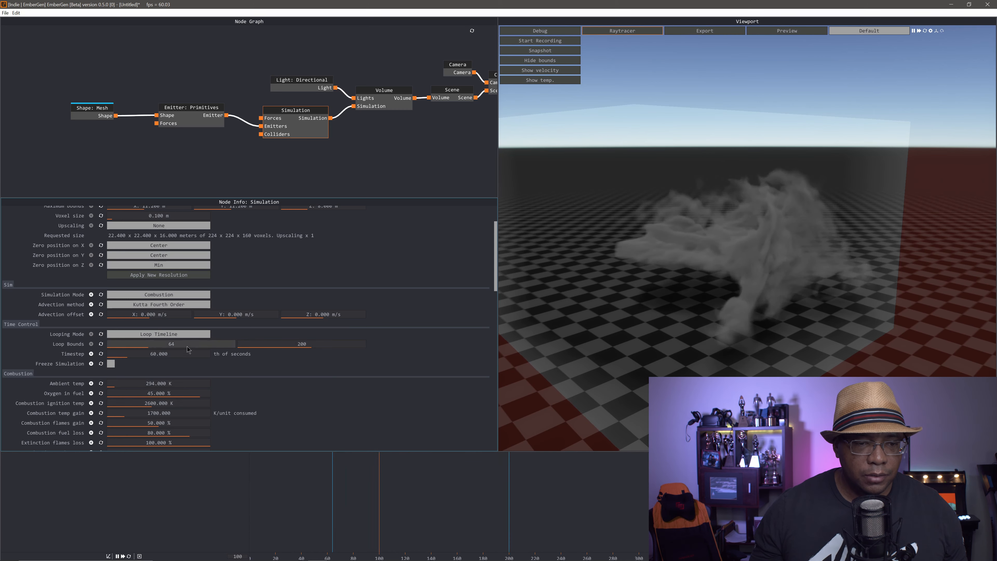
pyautogui.write('100')
pyautogui.press('Return')
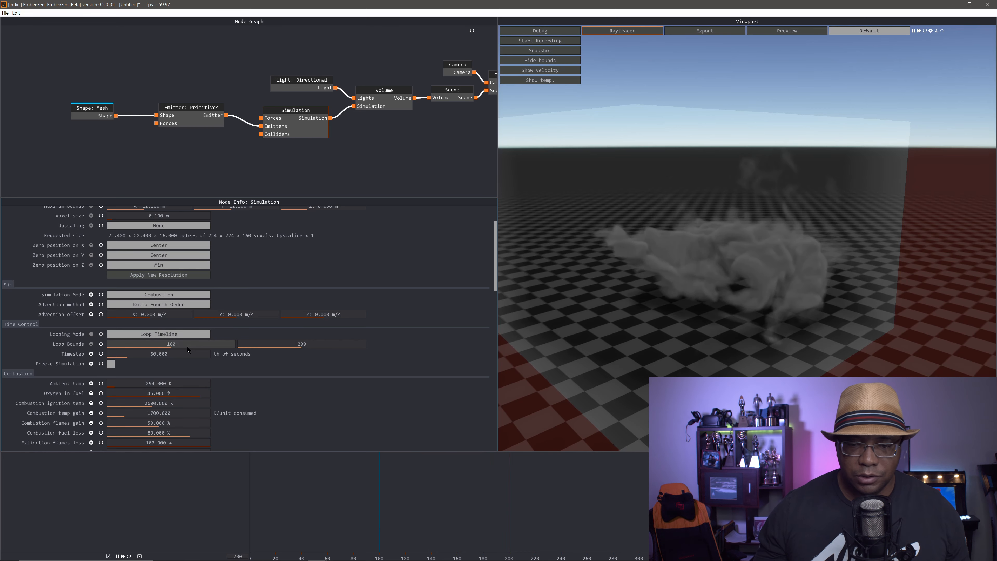
pyautogui.moveTo(689, 337); pyautogui.dragTo(659, 338, button='middle')
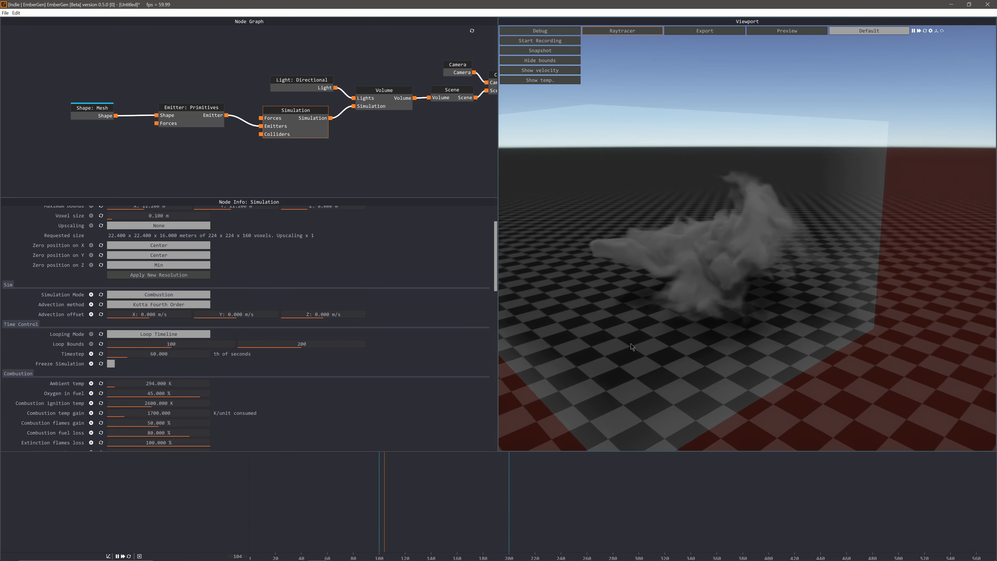
pyautogui.moveTo(659, 338); pyautogui.dragTo(658, 329)
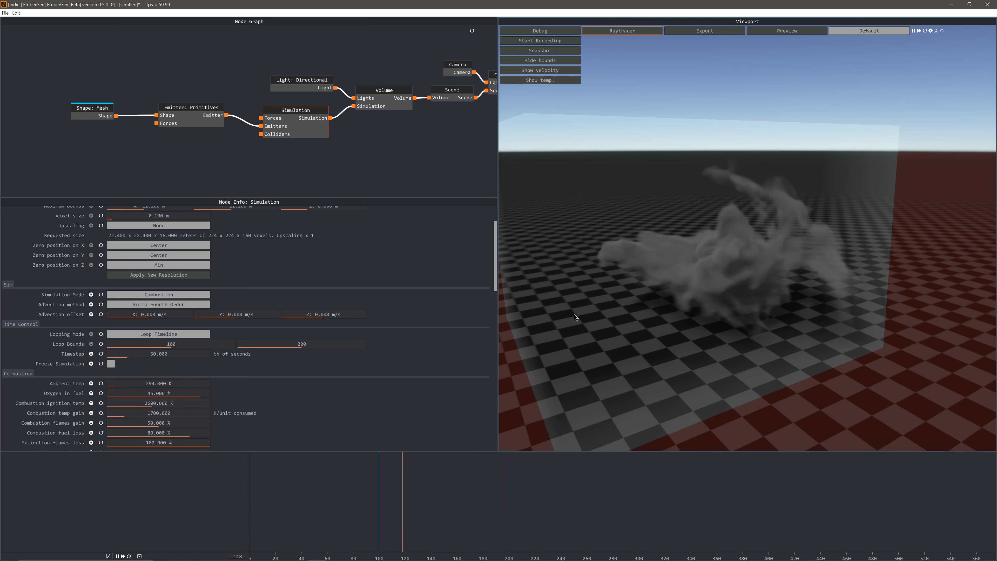
pyautogui.scroll(-3, 410, 392)
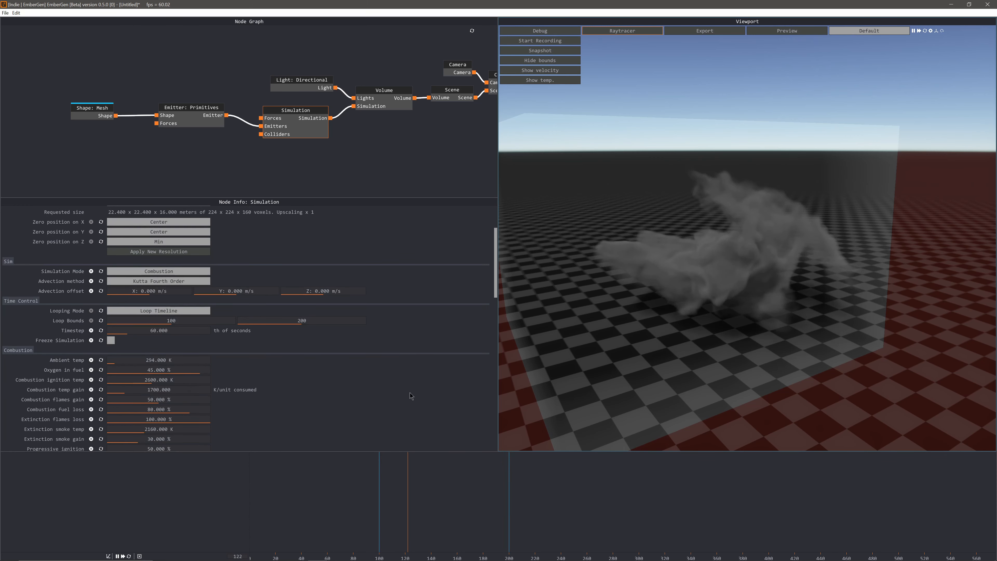
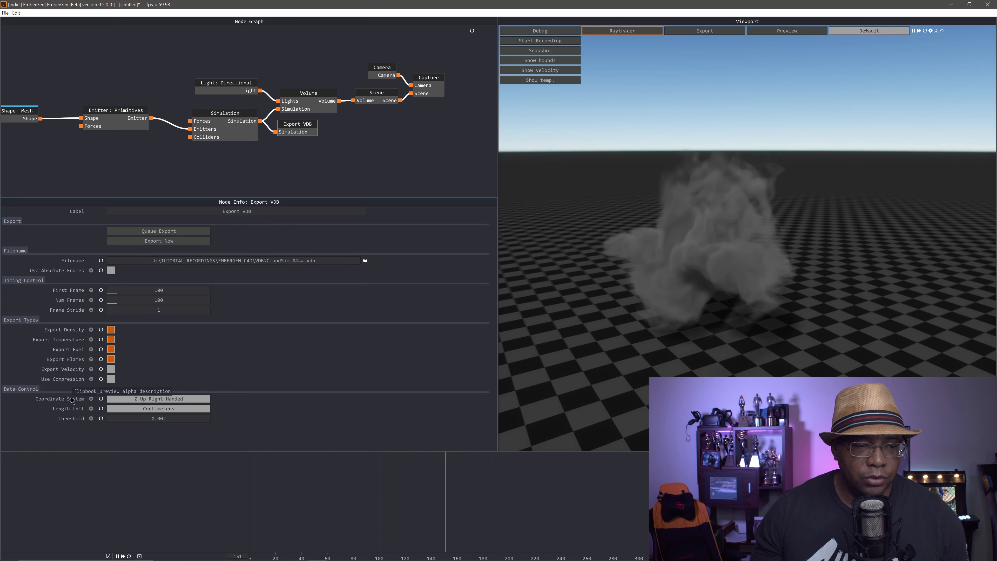
# - Set the Export VDB node's coordinate system to Y Up Right Handed and start the VDB export immediately
pyautogui.click(148, 399)
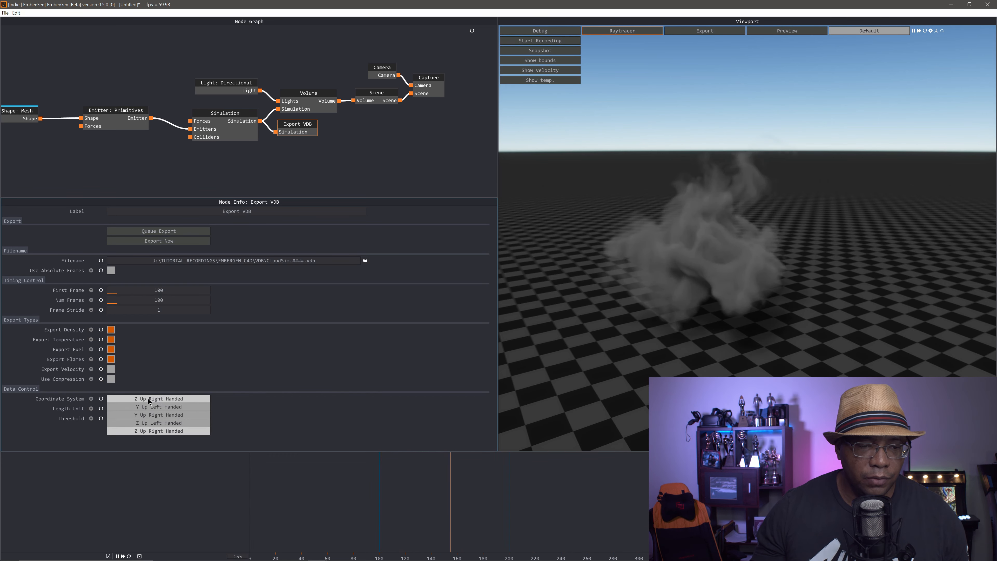
pyautogui.click(152, 415)
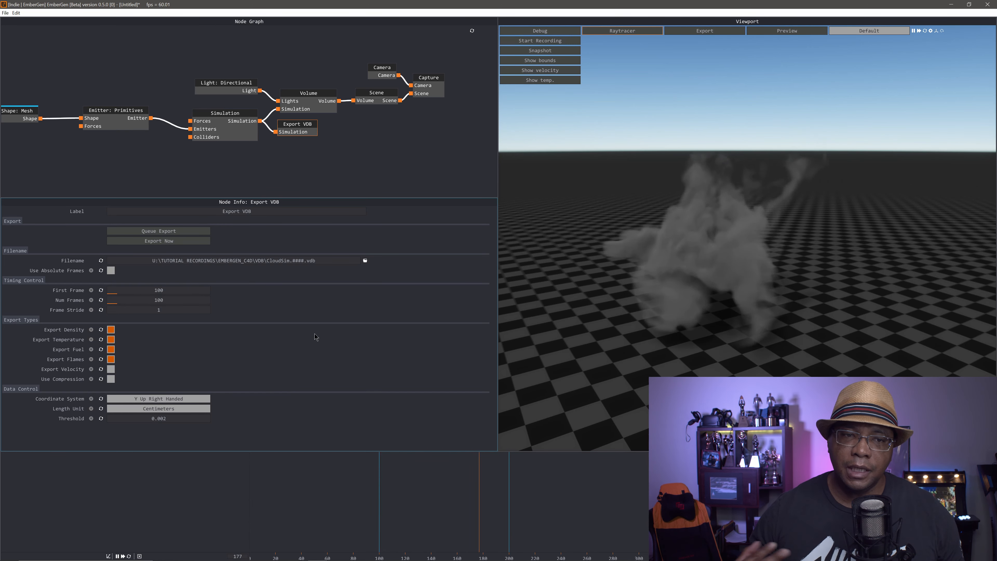
pyautogui.moveTo(295, 130); pyautogui.dragTo(301, 140)
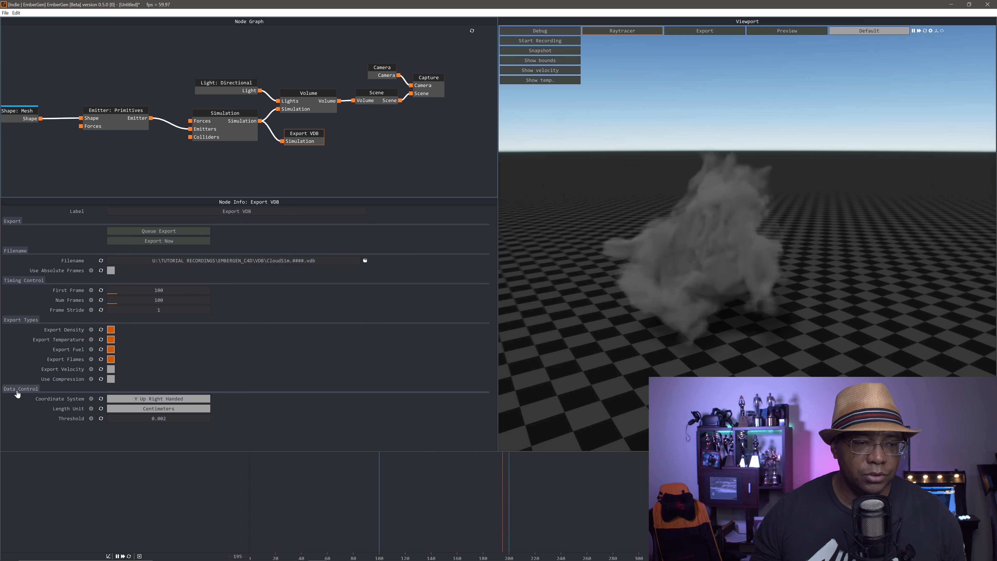
pyautogui.click(165, 398)
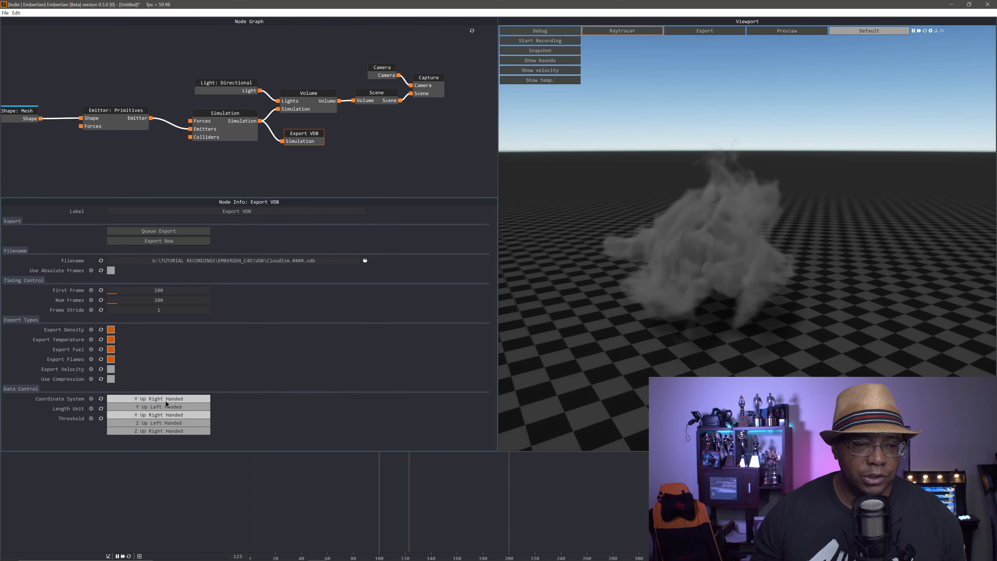
pyautogui.click(157, 414)
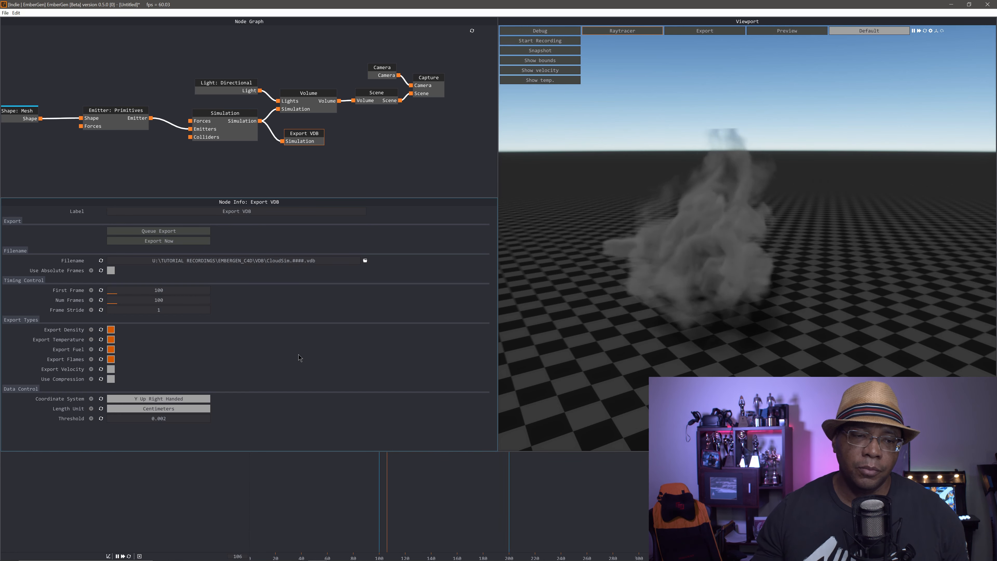
pyautogui.click(149, 241)
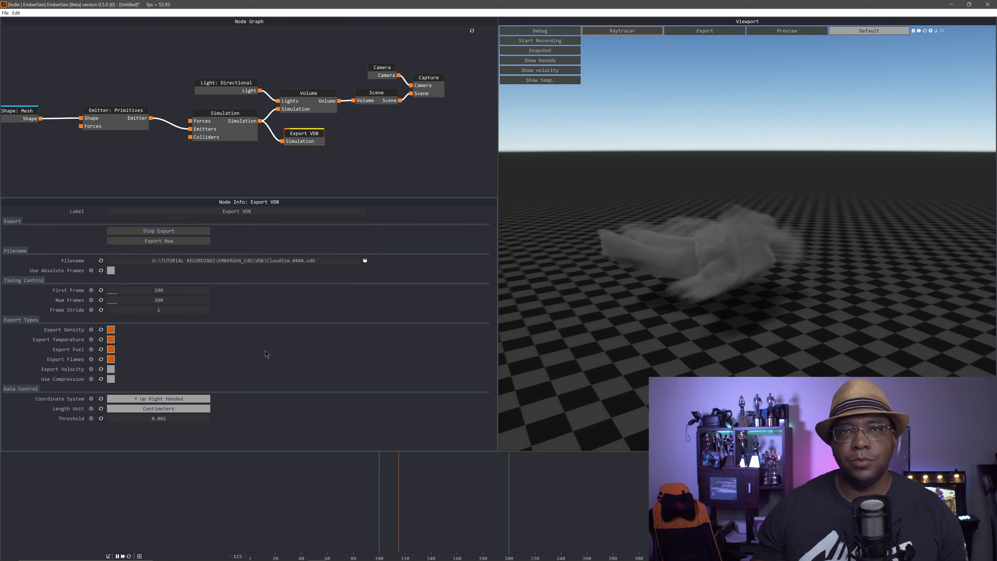
# - In File Explorer, browse the U: drive's TUTORIAL RECORDINGS folder into EMBERGEN_C4D to check the exported VDB files
pyautogui.moveTo(236, 557)
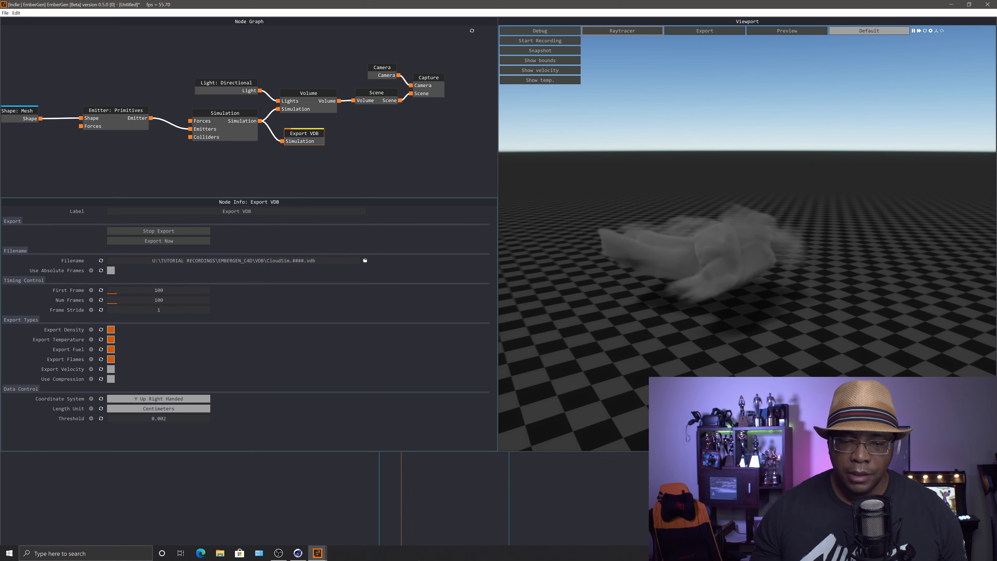
pyautogui.click(220, 553)
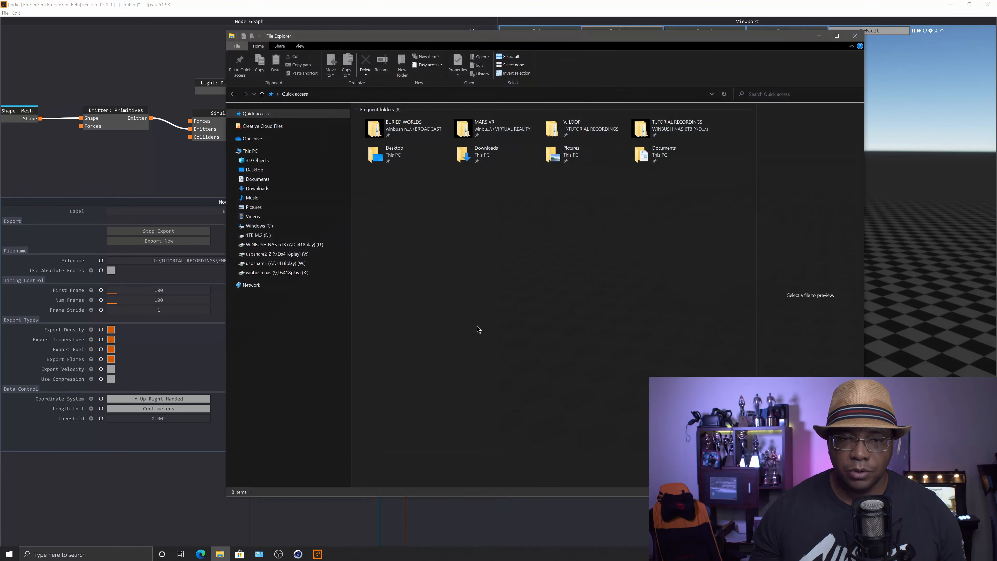
pyautogui.click(283, 244)
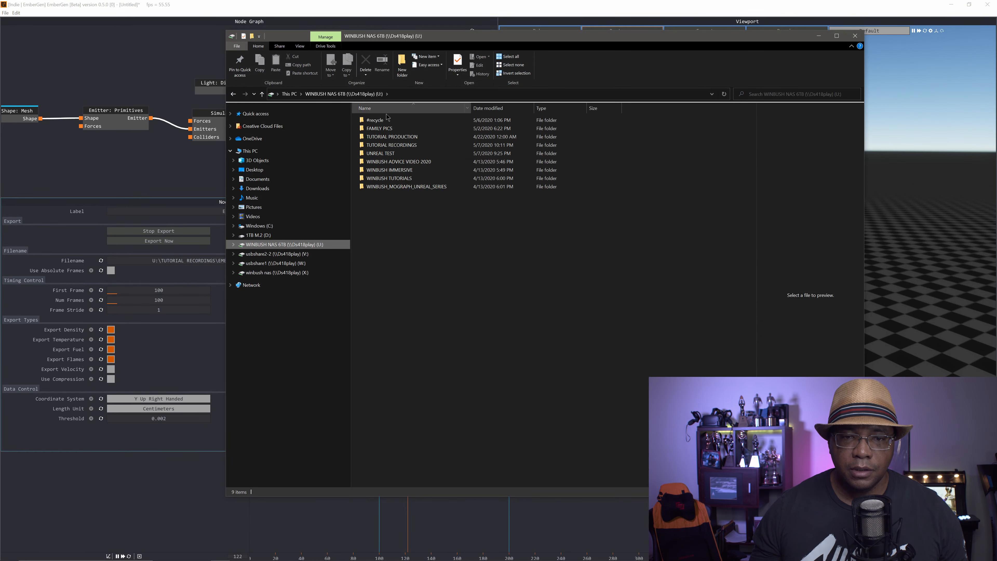
pyautogui.doubleClick(388, 145)
pyautogui.doubleClick(398, 119)
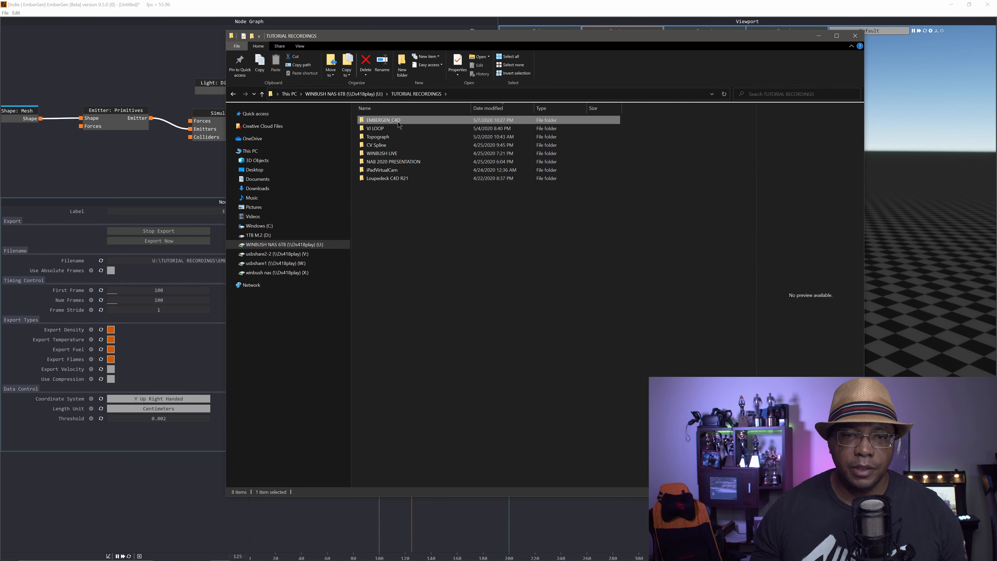
pyautogui.doubleClick(416, 128)
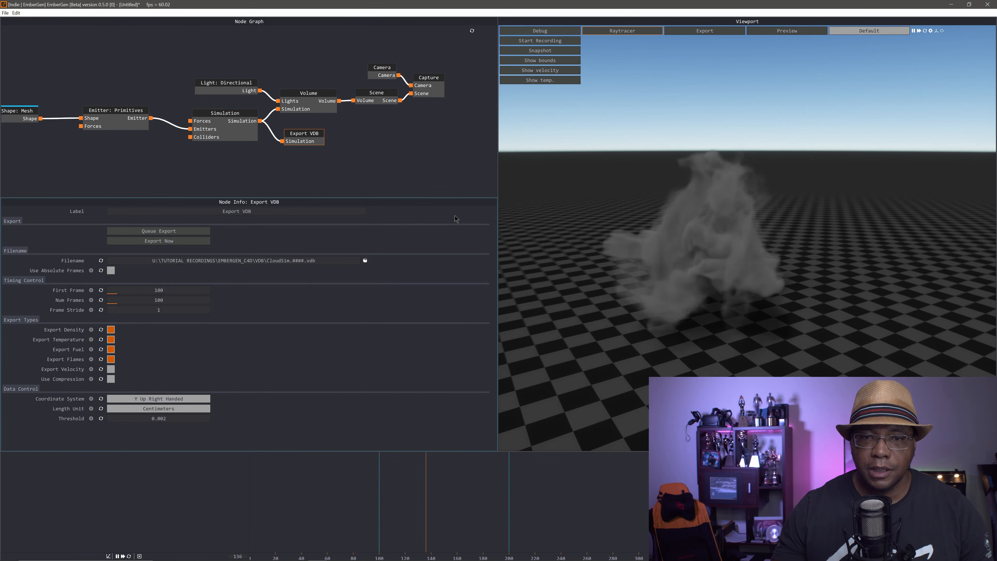
# - Close EmberGen, choosing to save the project, and name the project file in the EMBERGEN_C4D folder
pyautogui.click(988, 4)
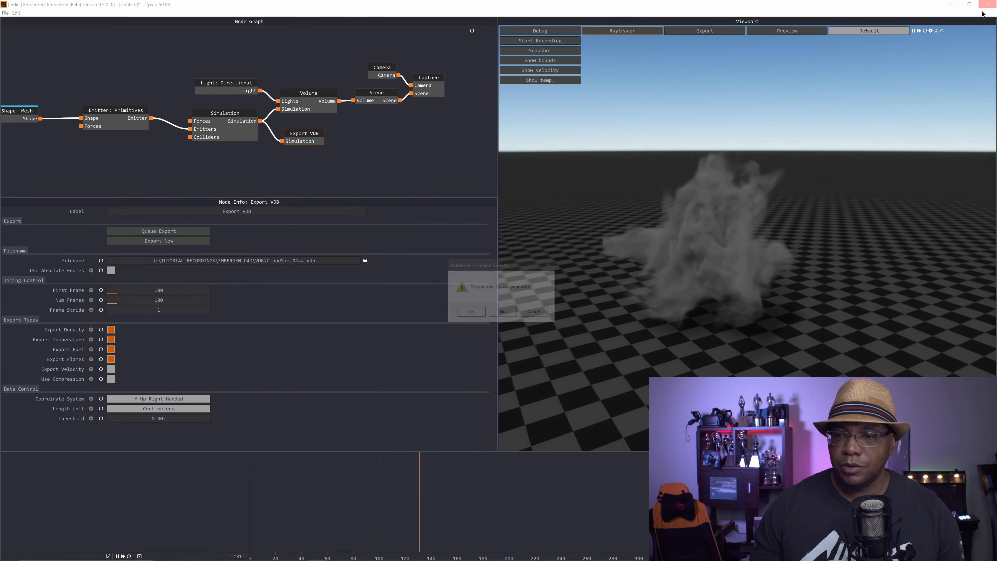
pyautogui.click(468, 313)
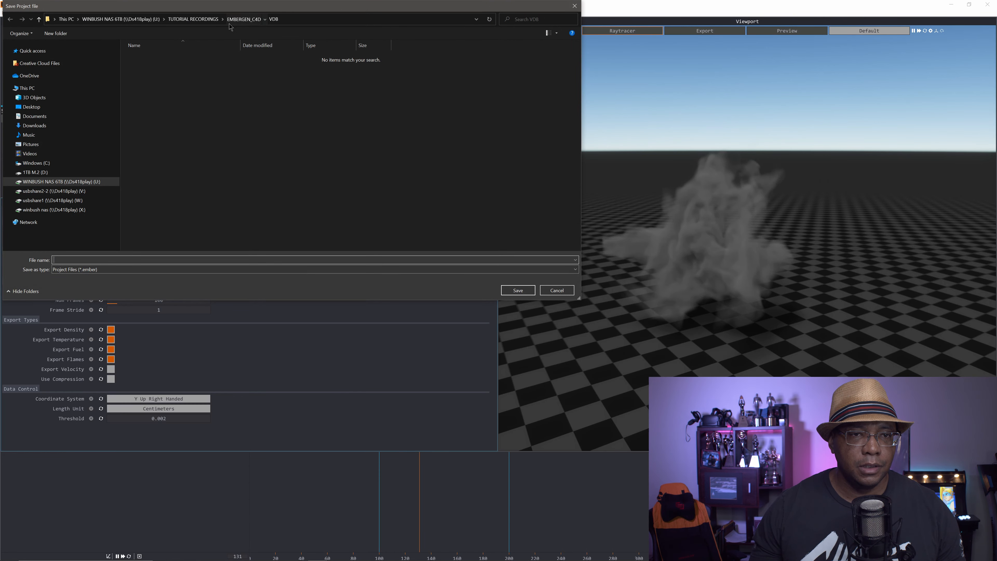
pyautogui.click(243, 18)
pyautogui.click(134, 259)
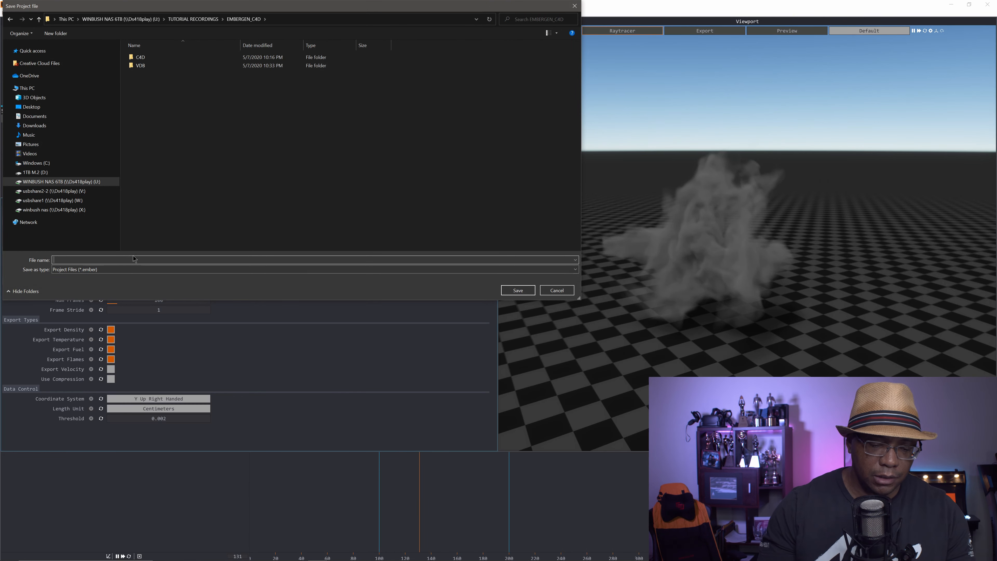
pyautogui.write('Cl')
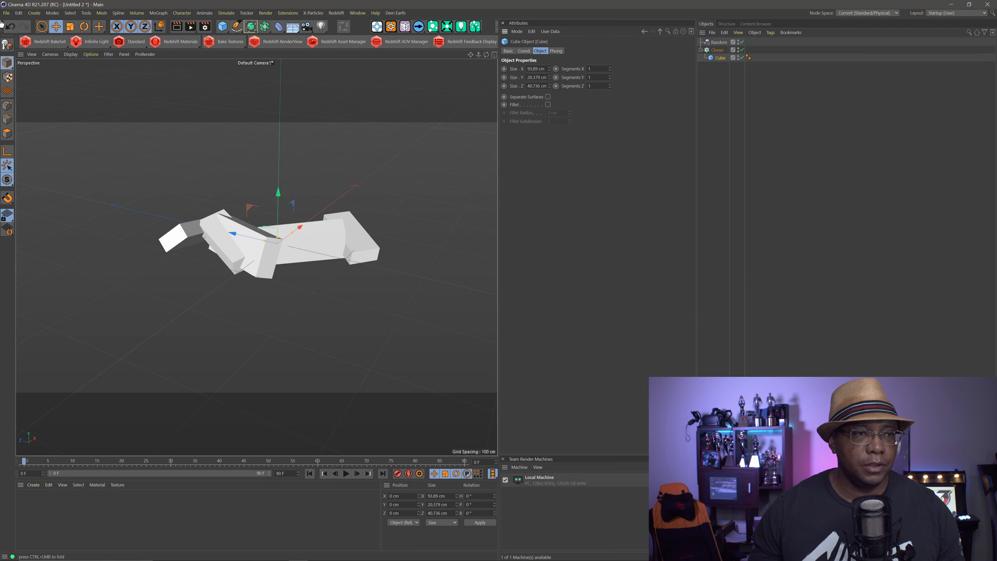
# - In Cinema 4D, create a new project and set its renderer to Redshift
pyautogui.click(6, 13)
pyautogui.click(12, 25)
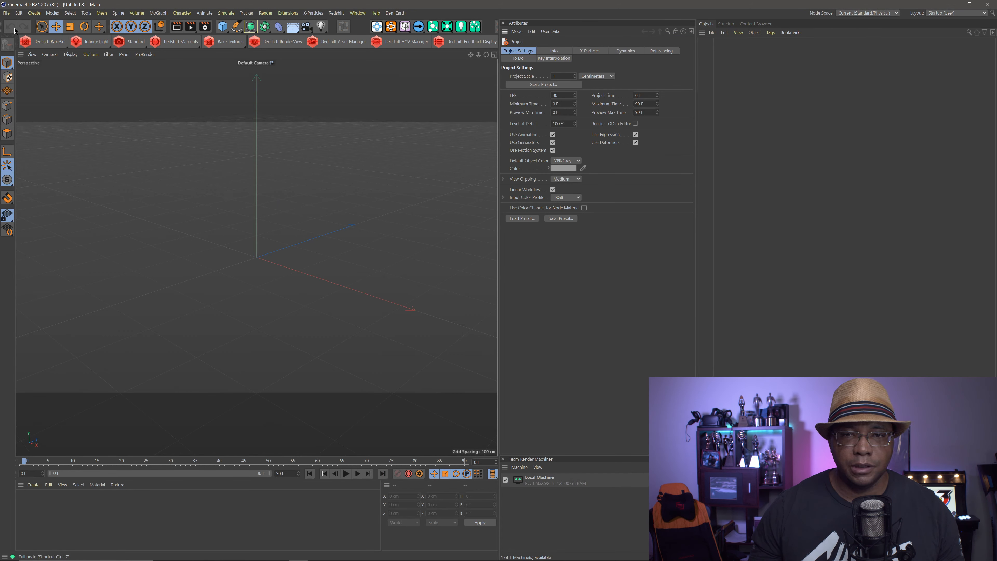
pyautogui.click(205, 27)
pyautogui.click(263, 43)
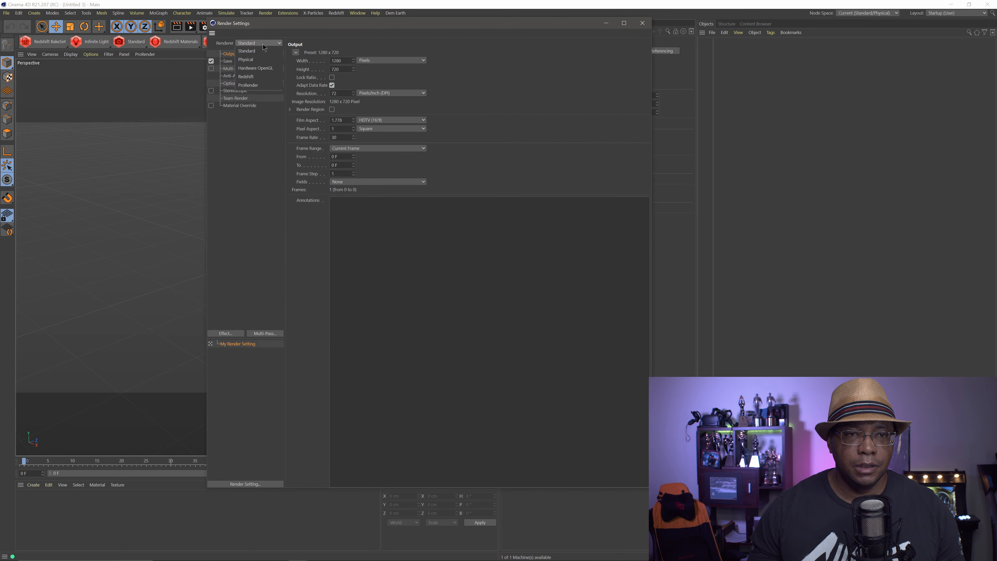
pyautogui.click(262, 77)
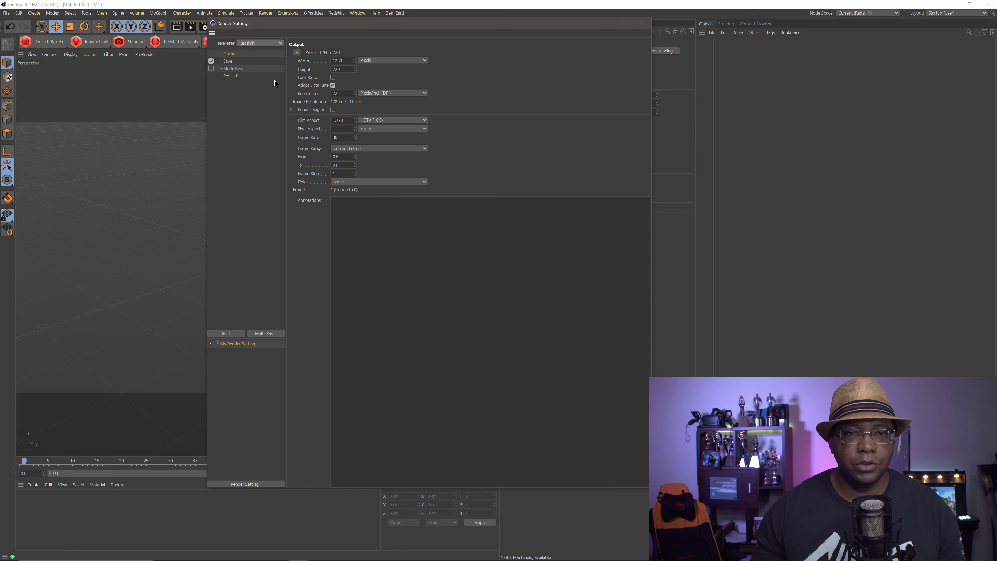
# - Apply the HDTV 1080 29.97 film/video preset to the render output and set its frame rate to 60
pyautogui.click(298, 54)
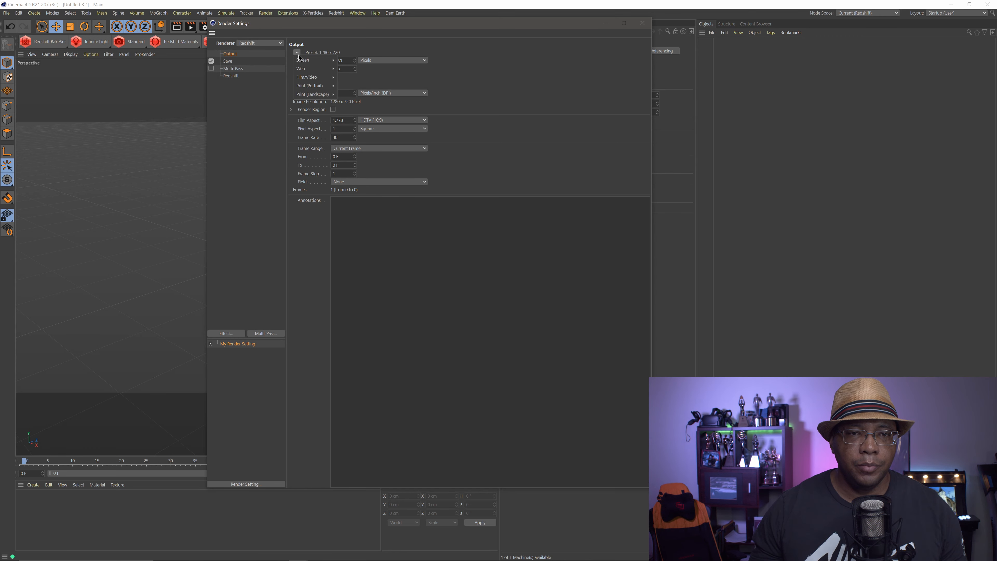
pyautogui.moveTo(329, 80)
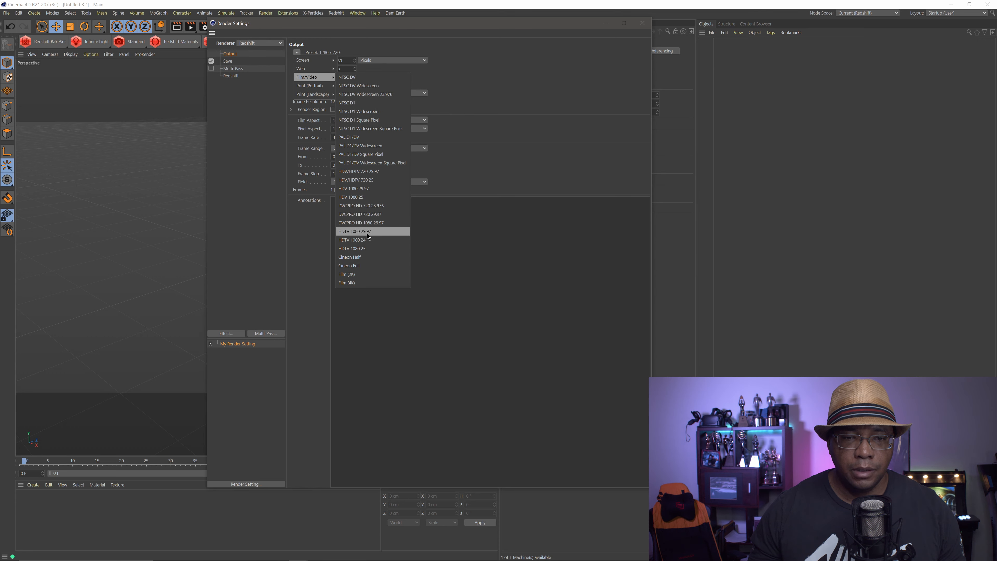
pyautogui.click(356, 231)
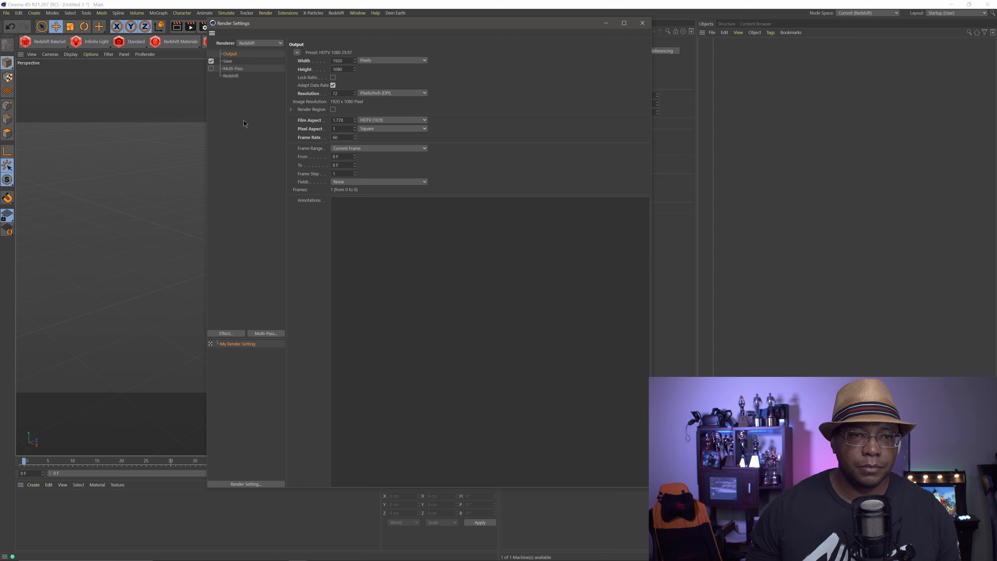
# - Close the render settings, then set the project to 60 FPS and its maximum time to 180 frames
pyautogui.click(235, 62)
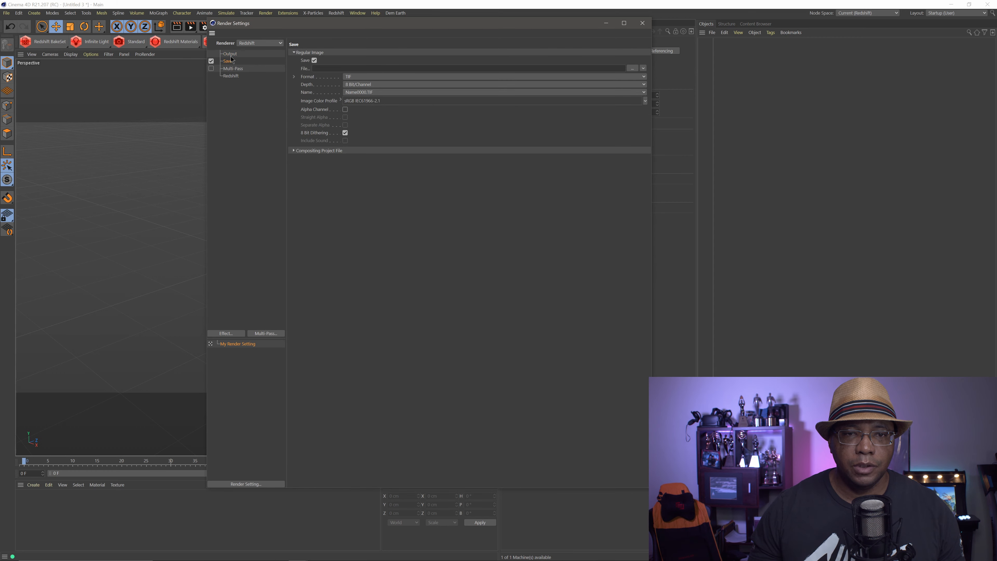
pyautogui.moveTo(561, 26); pyautogui.dragTo(558, 142)
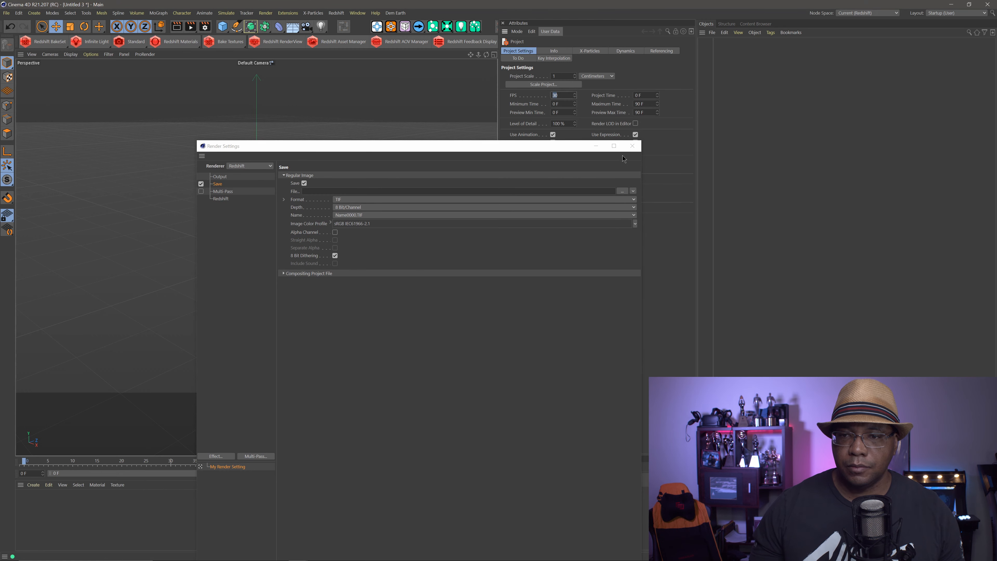
pyautogui.click(632, 145)
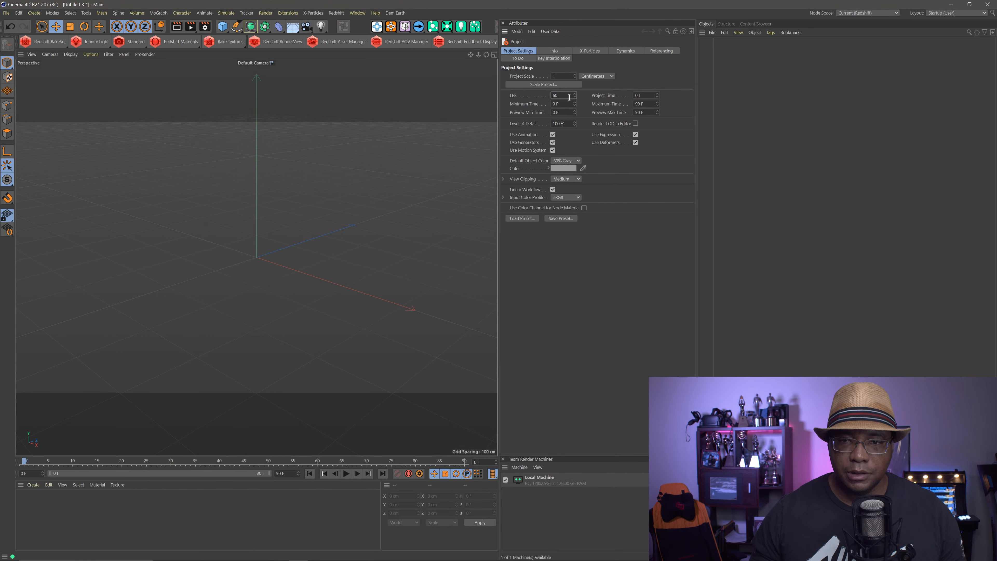
pyautogui.scroll(5, 328, 196)
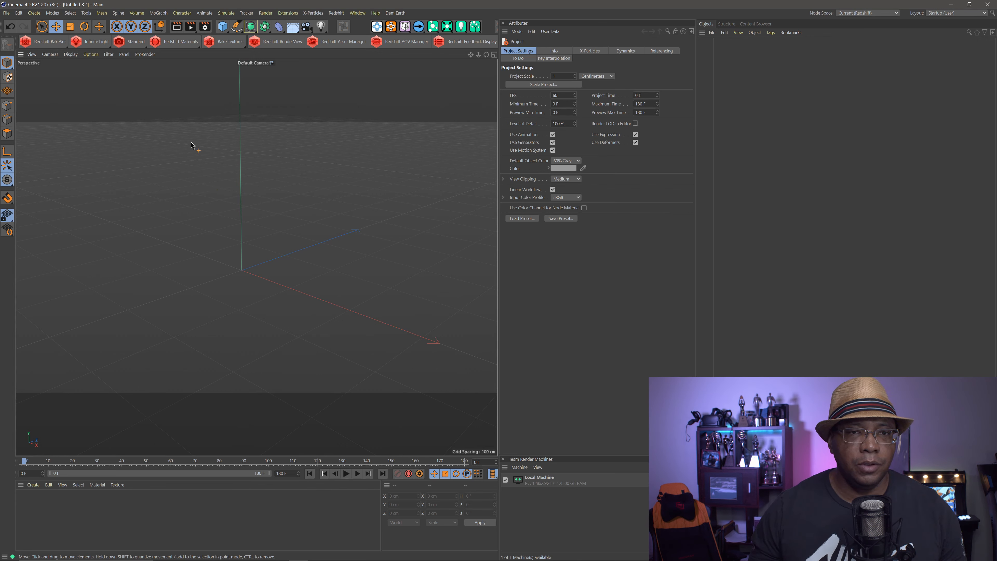
# - Add a Redshift Volume object to the empty scene
pyautogui.click(337, 13)
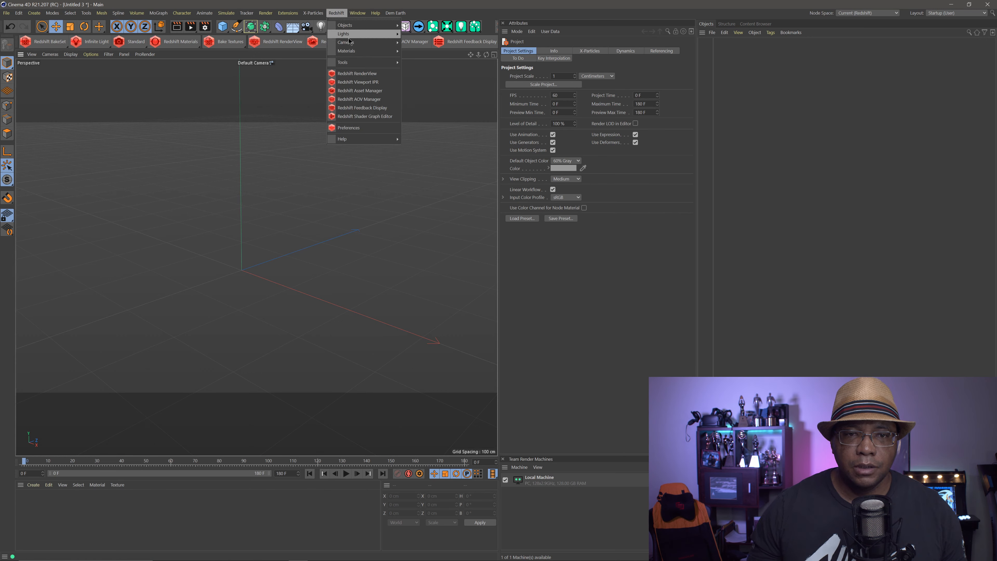
pyautogui.moveTo(353, 51)
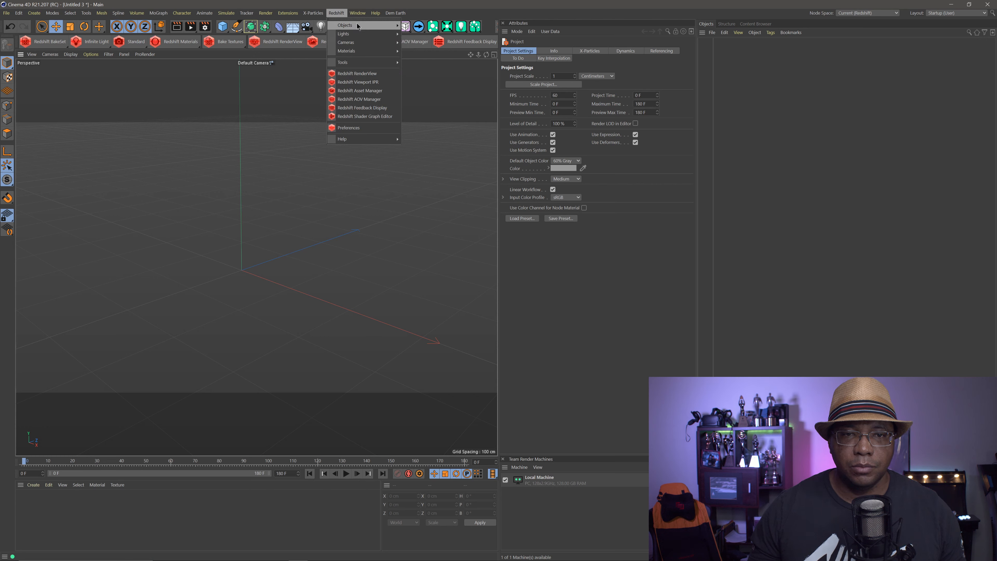
pyautogui.moveTo(358, 25)
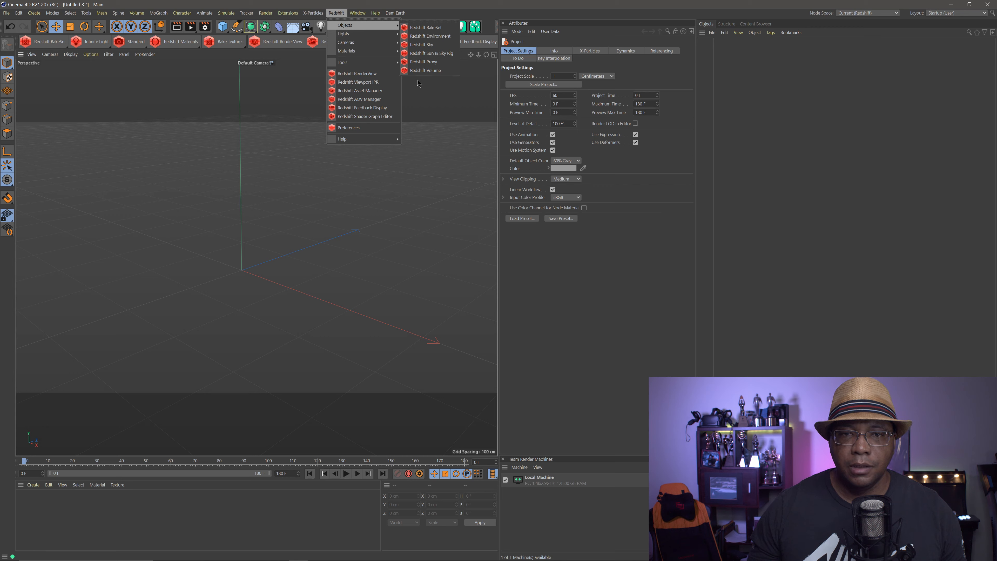
pyautogui.click(425, 70)
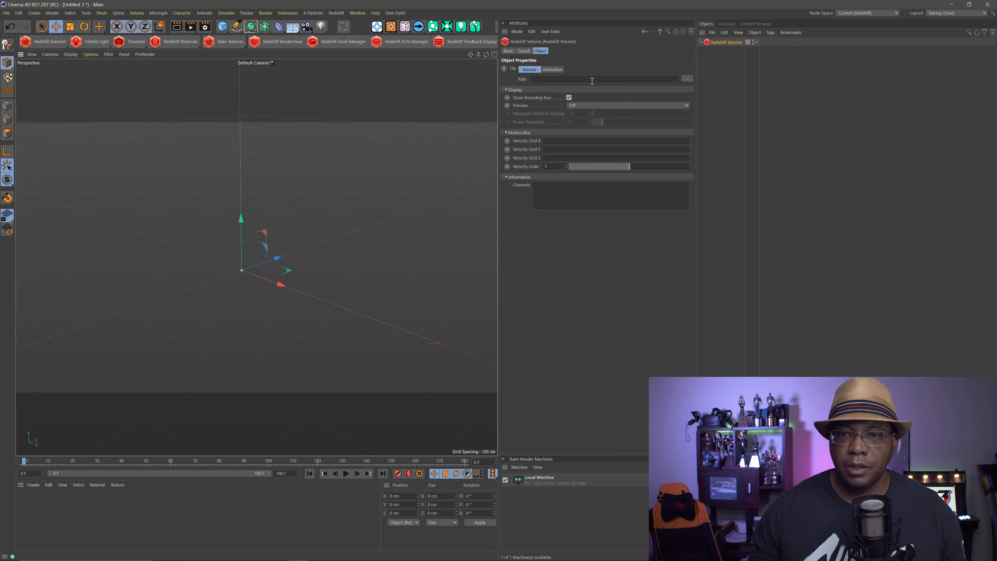
# - Load CloudSim.0000.vdb from the EMBERGEN_C4D VDB folder as the Redshift Volume's file path
pyautogui.click(687, 80)
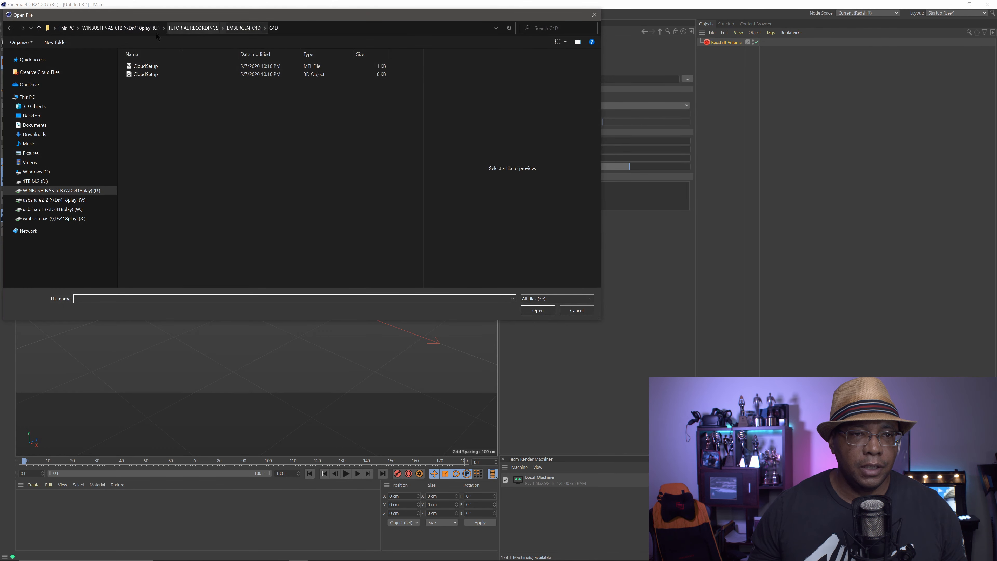
pyautogui.click(243, 27)
pyautogui.doubleClick(147, 74)
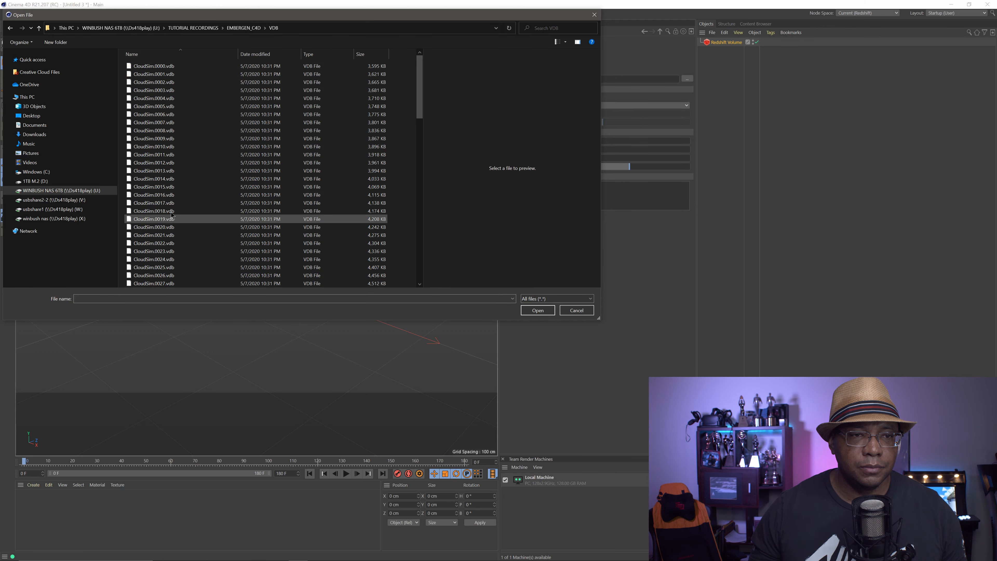
pyautogui.click(154, 66)
pyautogui.click(537, 310)
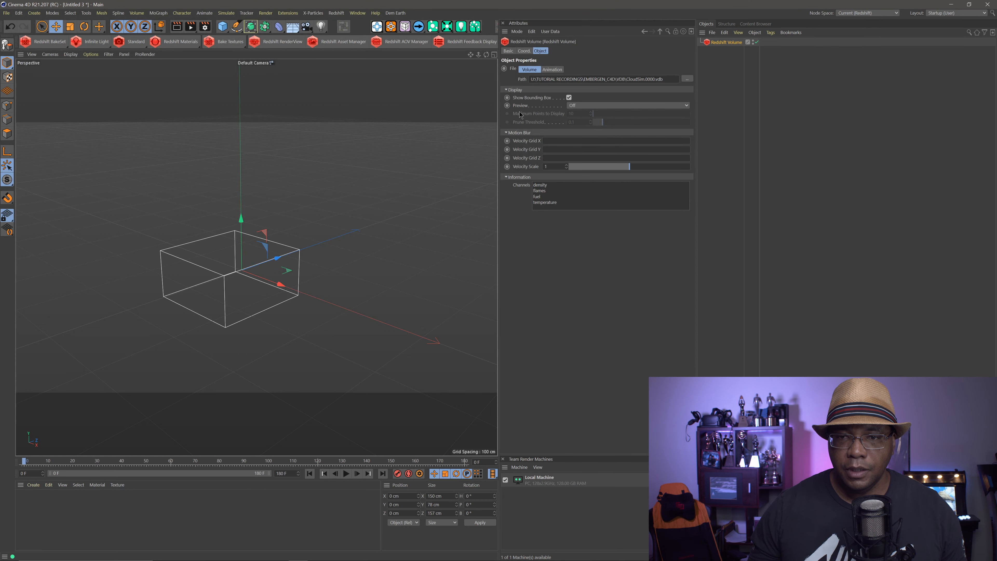
# - Set the Redshift Volume's preview to Points and its maximum points to display to 500
pyautogui.click(592, 106)
pyautogui.click(586, 113)
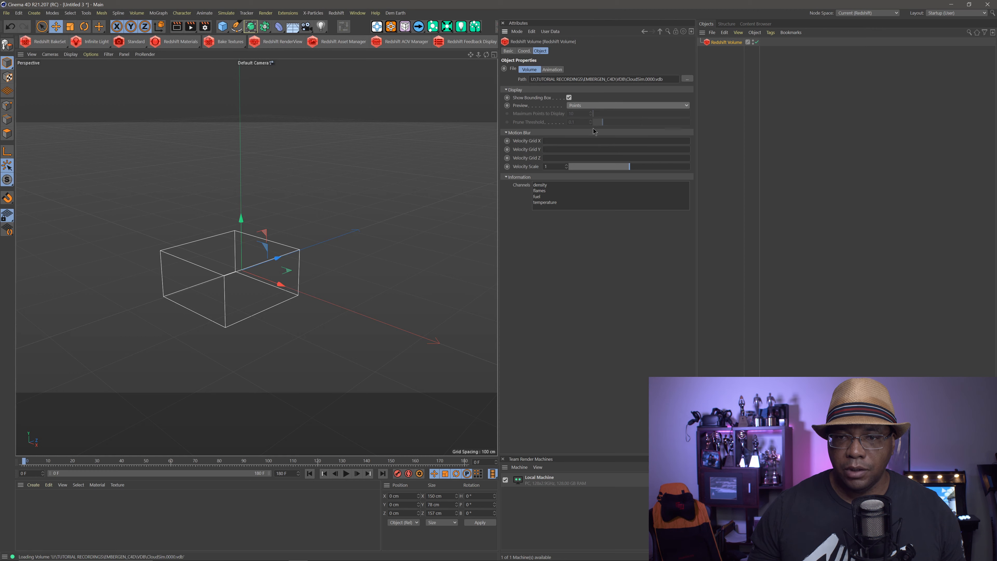
pyautogui.moveTo(577, 112); pyautogui.dragTo(436, 126)
pyautogui.write('500')
pyautogui.press('Return')
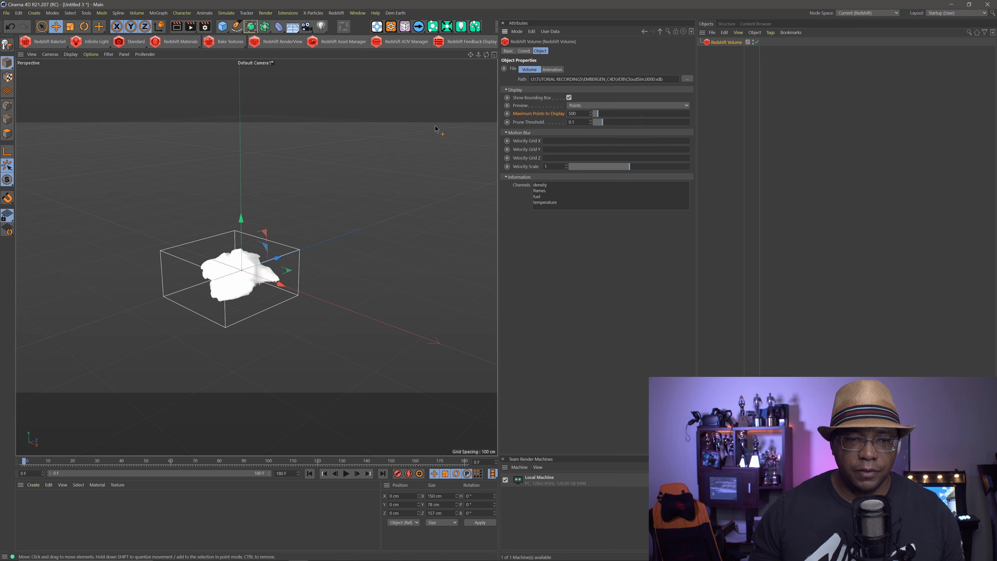
pyautogui.scroll(5, 233, 282)
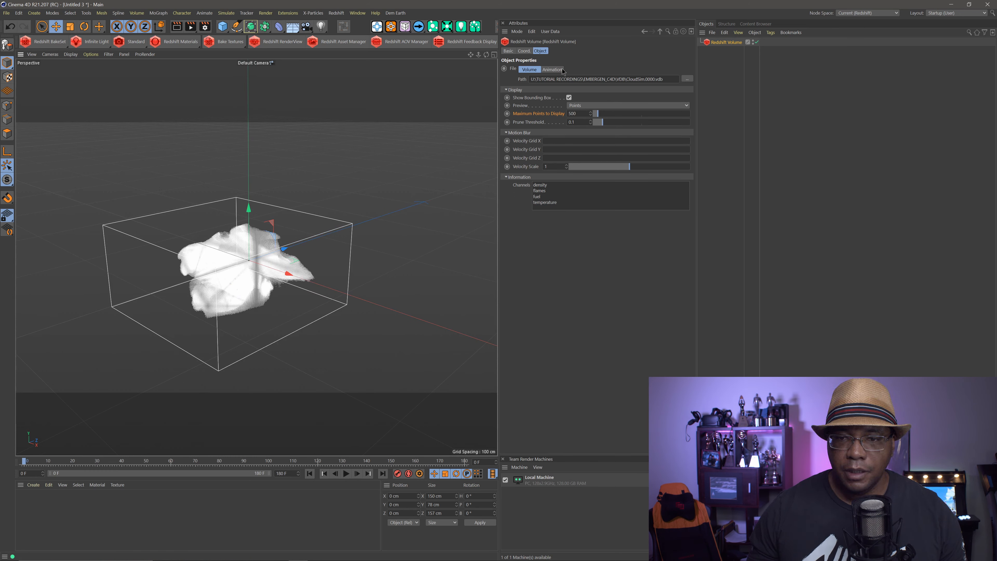
# - Set the Redshift Volume's animation mode to Loop with a frame rate of 60 and detect the sequence's frames
pyautogui.click(553, 69)
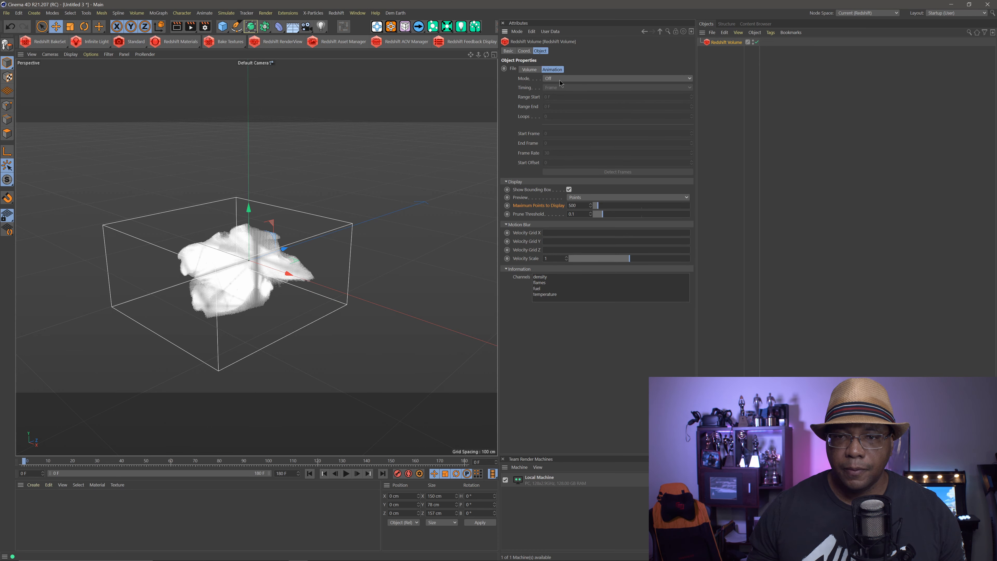
pyautogui.click(559, 80)
pyautogui.click(563, 104)
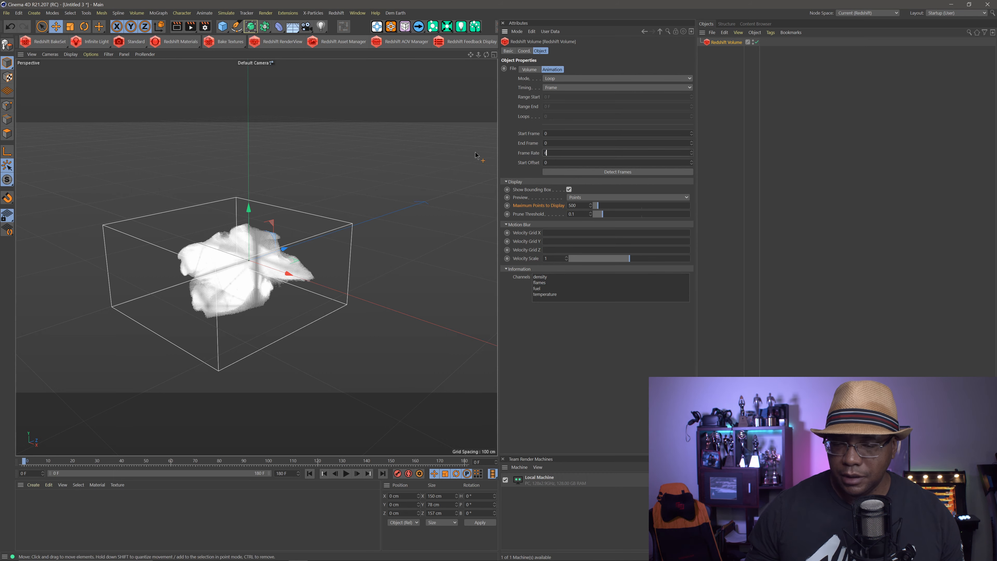
pyautogui.click(613, 172)
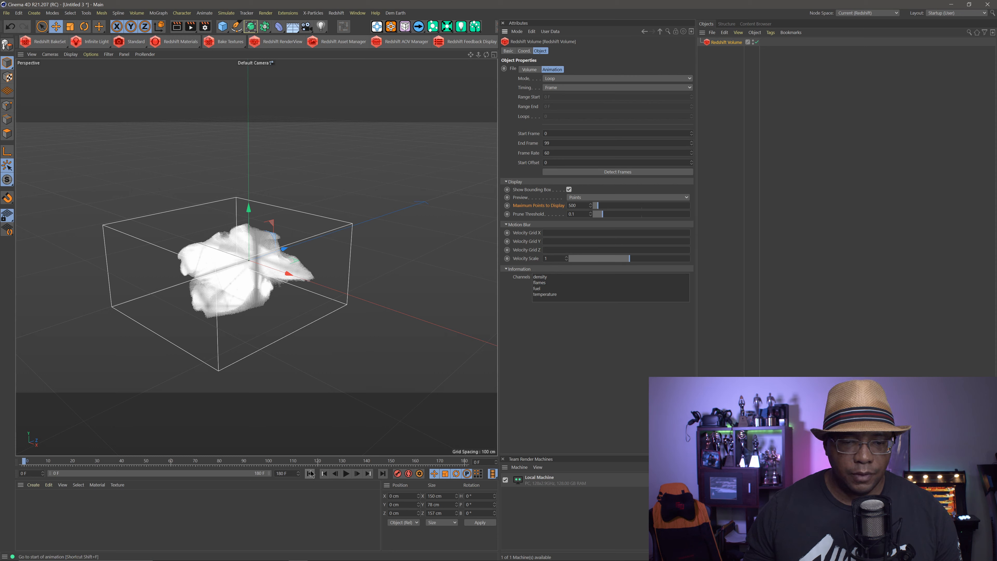
# - Preview the cloud's playback, set the maximum points to display to 100, and replay from the first frame
pyautogui.click(343, 472)
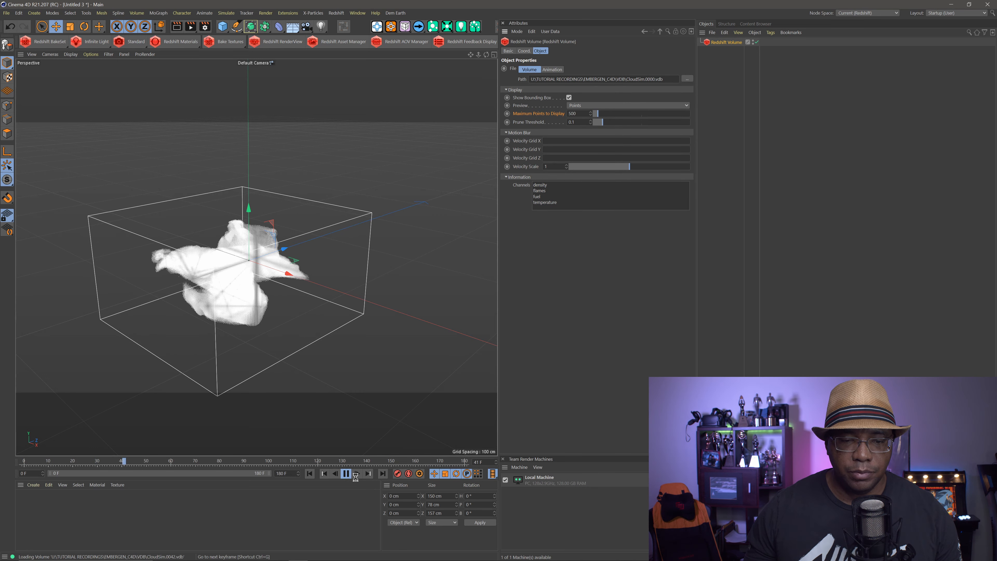
pyautogui.click(347, 474)
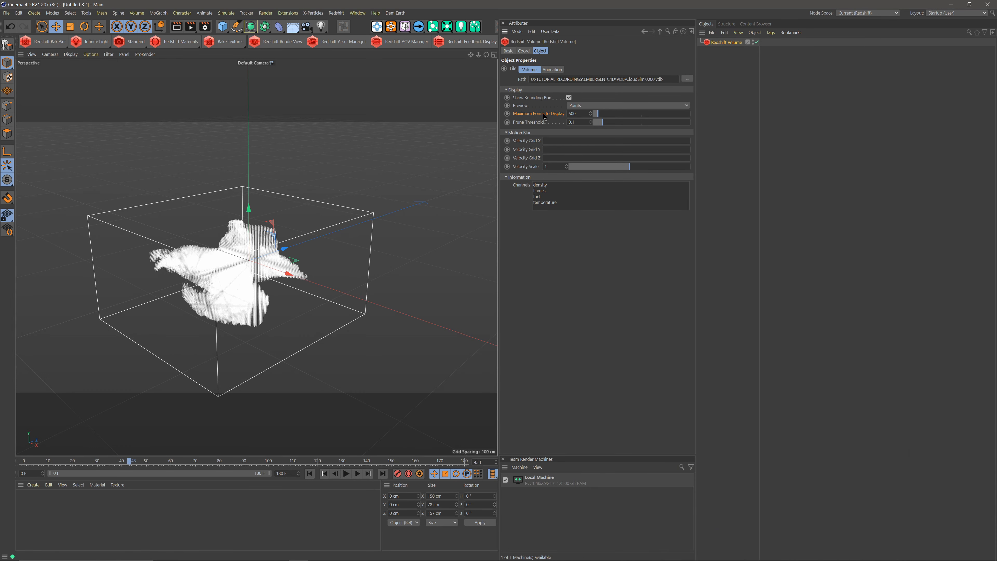
pyautogui.write('100')
pyautogui.press('Return')
pyautogui.click(310, 473)
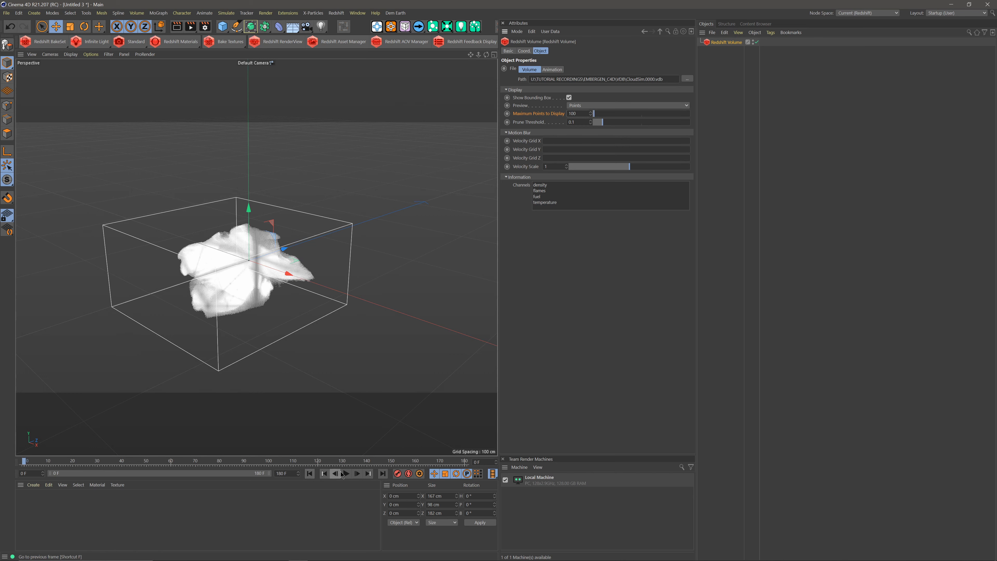
pyautogui.click(346, 474)
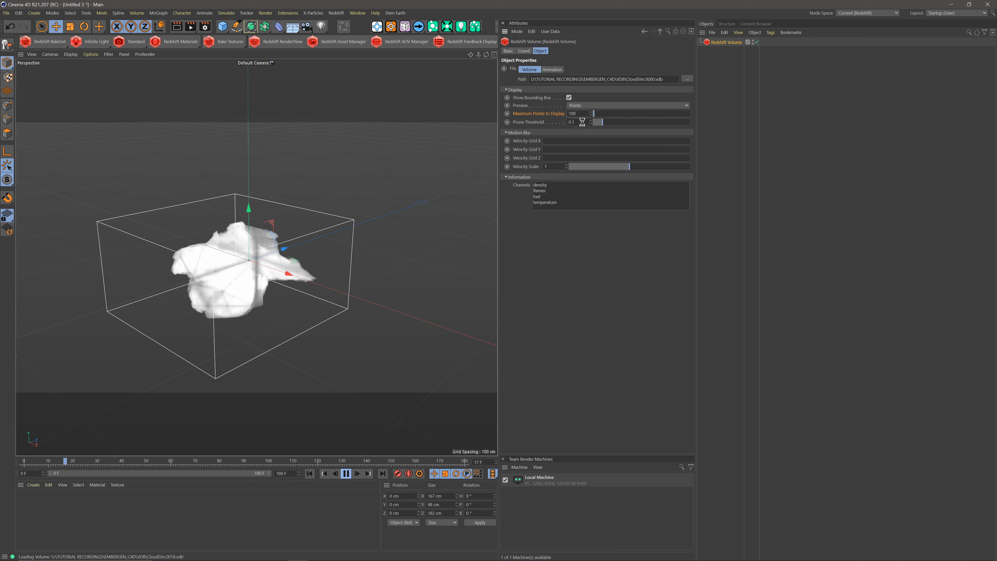
# - Try maximum points to display of 25 and 50 during playback, then restore 500 at the first frame
pyautogui.moveTo(582, 114); pyautogui.dragTo(496, 106)
pyautogui.write('25')
pyautogui.press('Return')
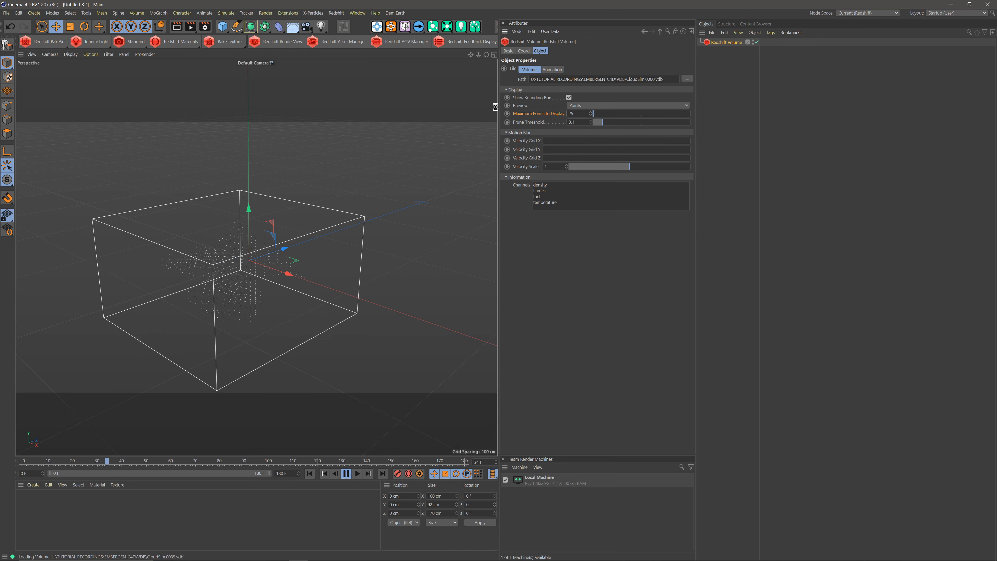
pyautogui.moveTo(579, 113); pyautogui.dragTo(539, 114)
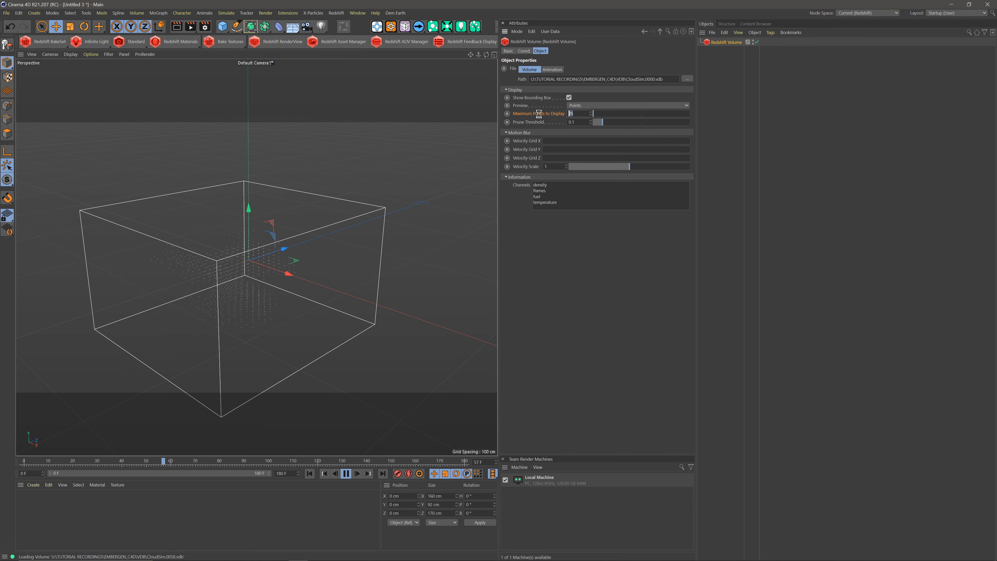
pyautogui.write('50')
pyautogui.press('Return')
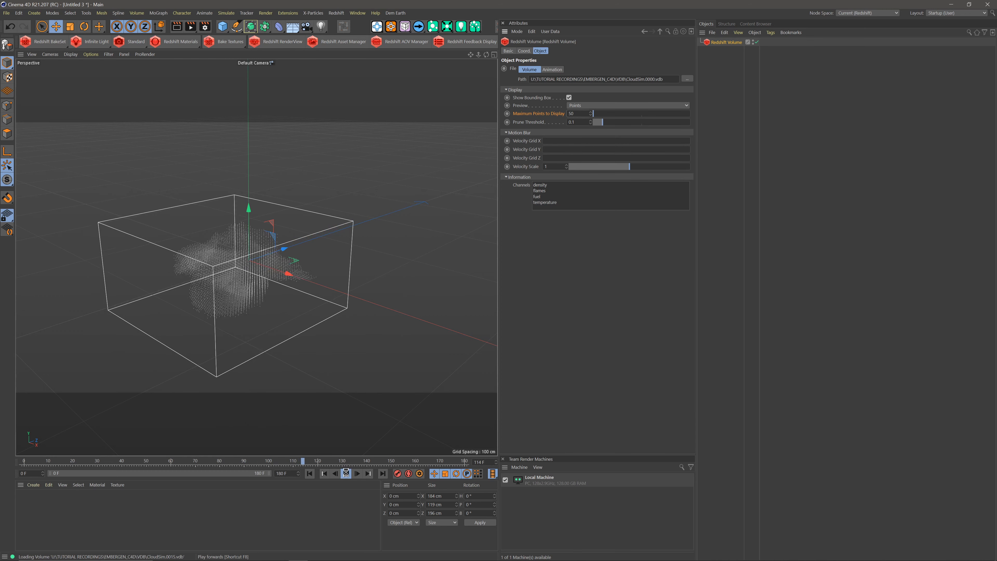
pyautogui.click(345, 473)
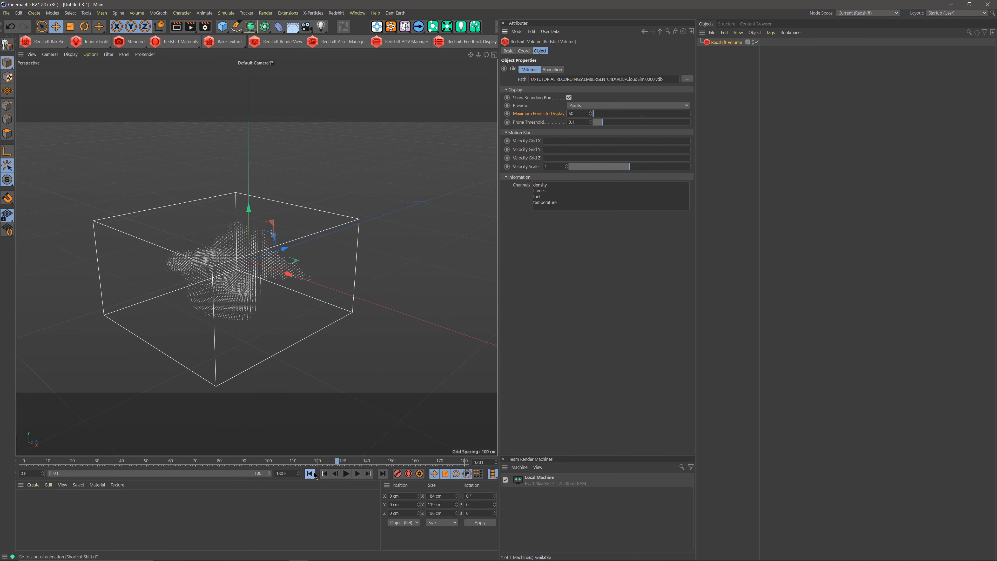
pyautogui.click(309, 474)
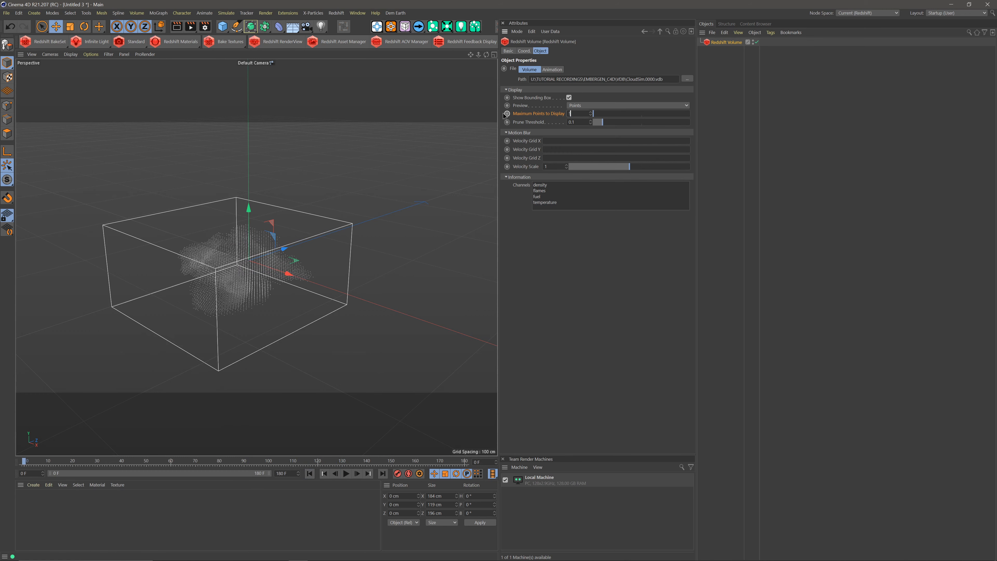
pyautogui.scroll(5, 267, 288)
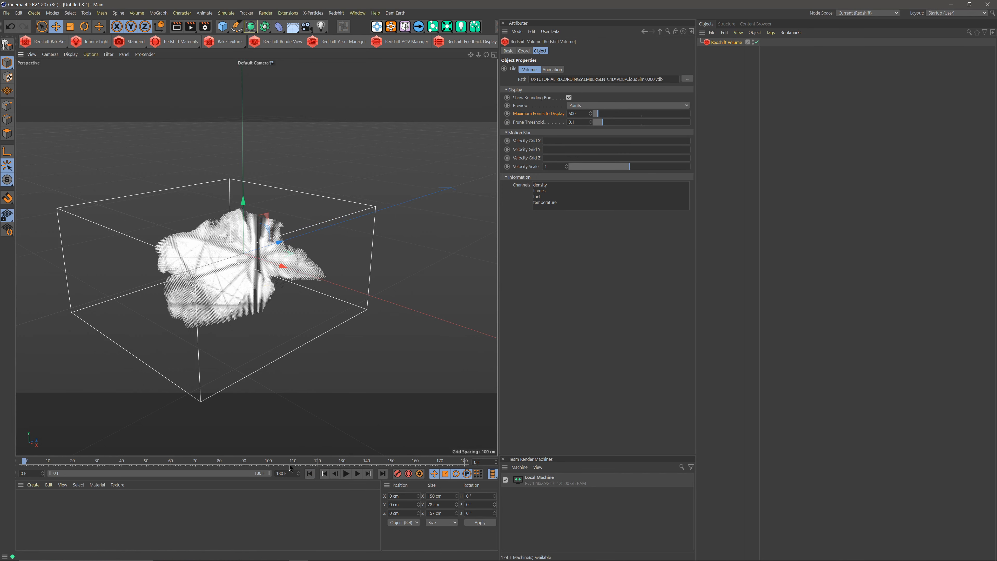
# - Set the project's end frame to 99 to match the VDB sequence and scrub the timeline to frame 39
pyautogui.click(552, 69)
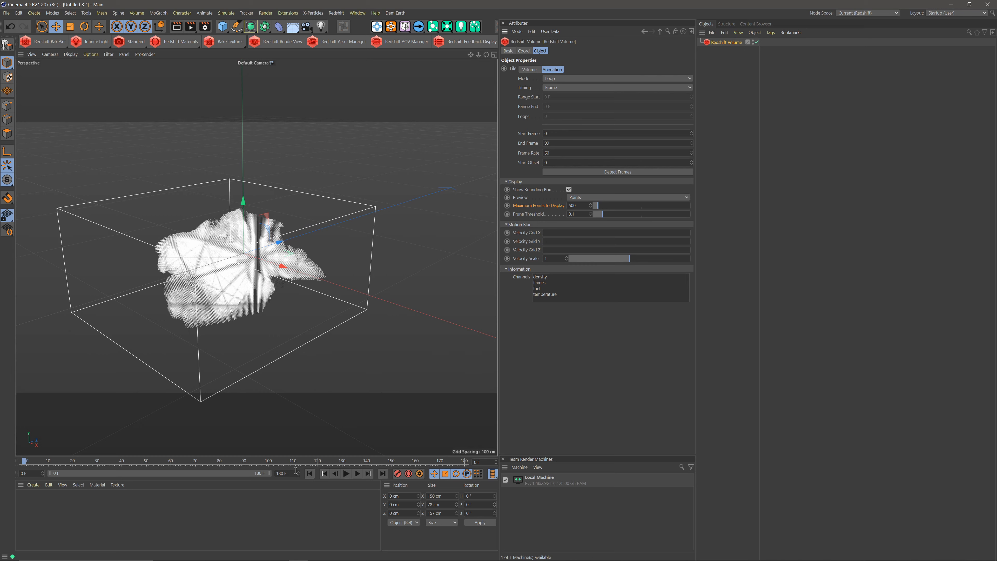
pyautogui.moveTo(288, 473); pyautogui.dragTo(222, 473)
pyautogui.write('99')
pyautogui.press('Return')
pyautogui.click(462, 463)
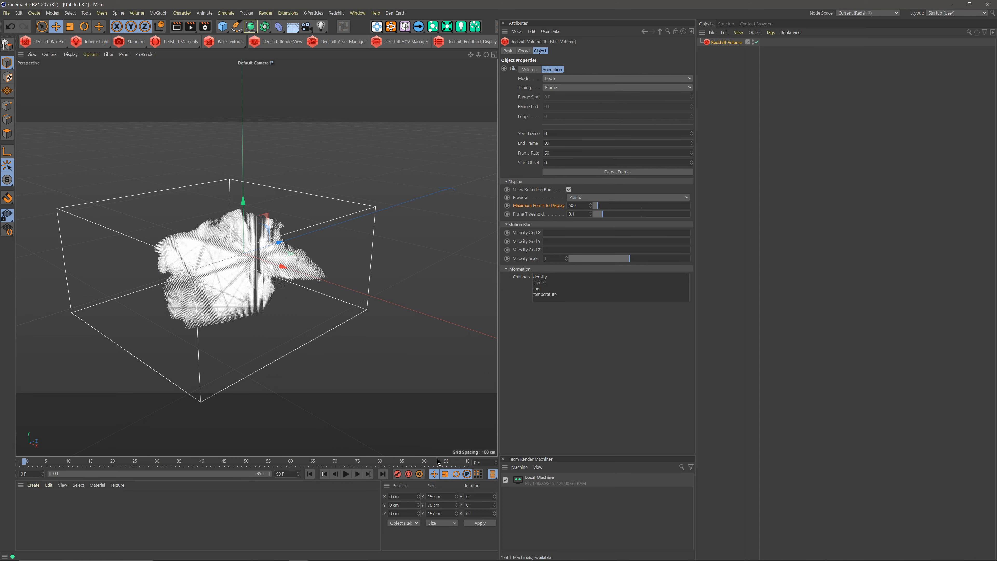
pyautogui.moveTo(461, 463); pyautogui.dragTo(197, 463)
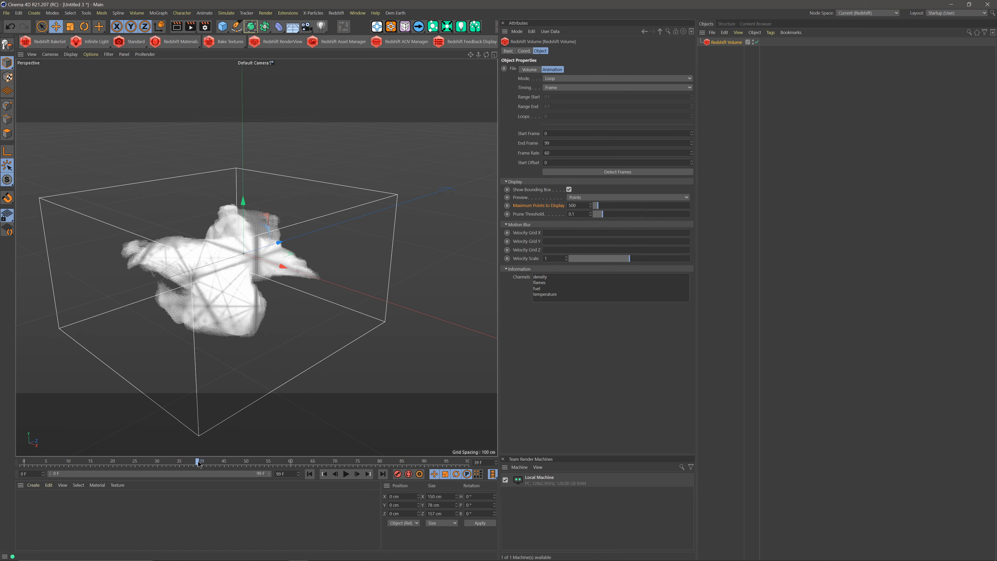
# - Create a Redshift Volume material
pyautogui.click(335, 13)
pyautogui.moveTo(350, 52)
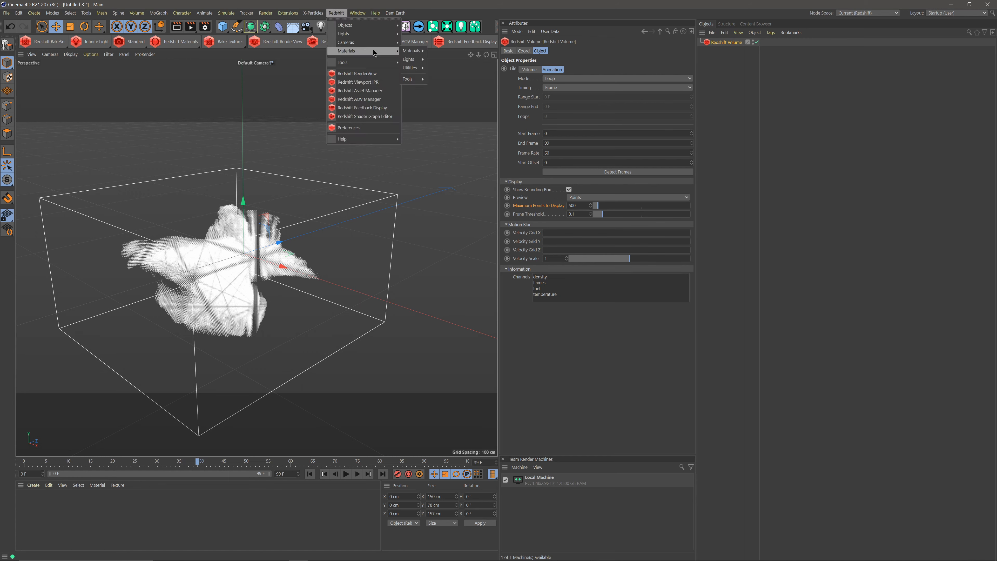
pyautogui.moveTo(415, 52)
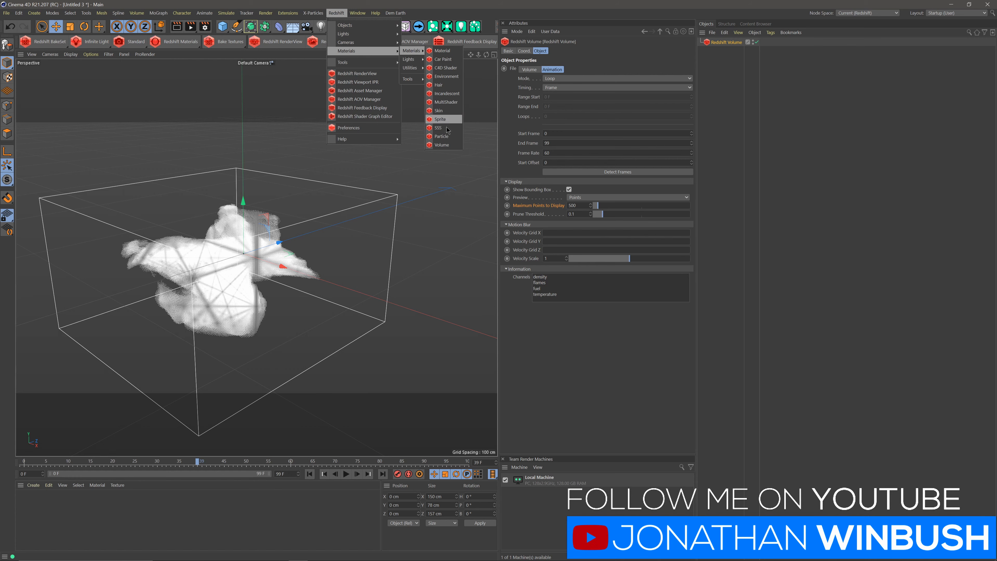
pyautogui.click(448, 145)
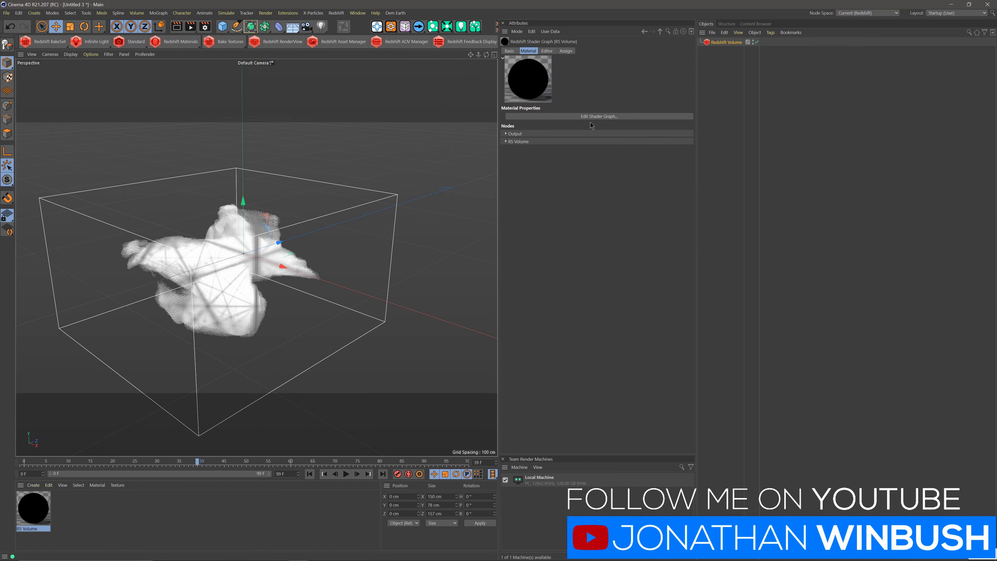
# - Open the RS Volume material's shader graph, enlarge its window and properties area, and move the RS Volume node closer to Output
pyautogui.click(599, 117)
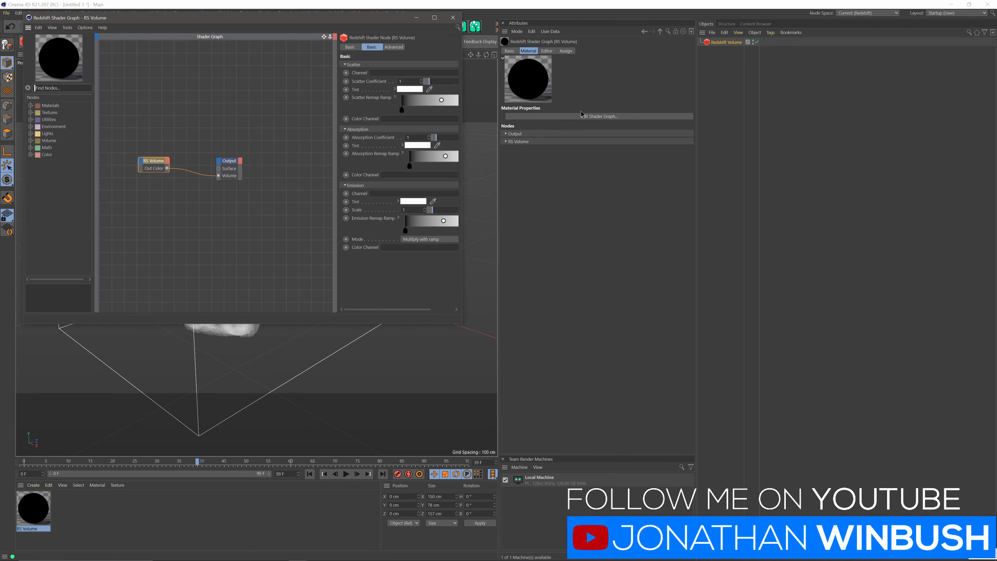
pyautogui.moveTo(292, 21); pyautogui.dragTo(357, 46)
pyautogui.moveTo(529, 350); pyautogui.dragTo(615, 375)
pyautogui.moveTo(261, 208); pyautogui.dragTo(278, 216)
pyautogui.moveTo(466, 145); pyautogui.dragTo(386, 144)
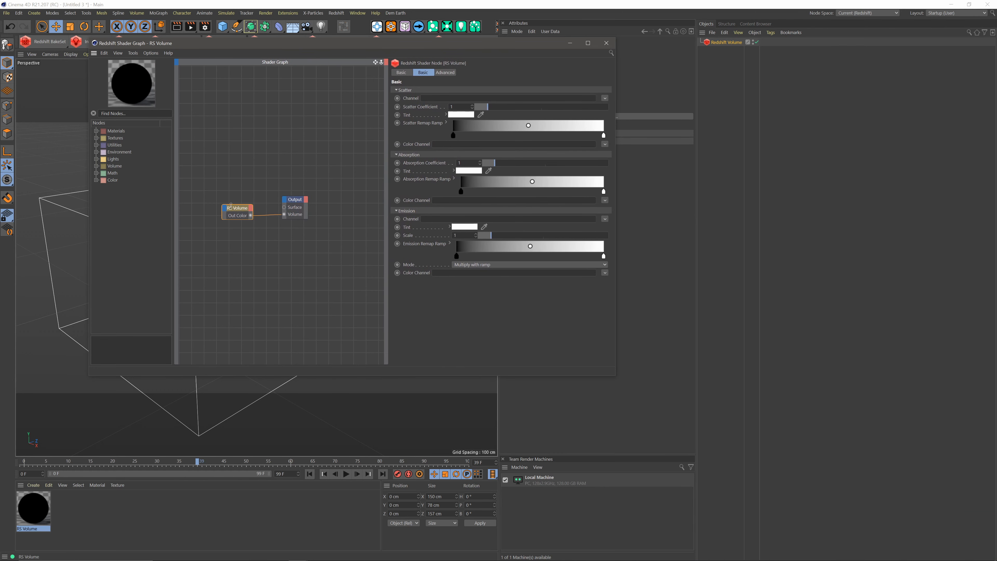
pyautogui.moveTo(239, 211); pyautogui.dragTo(244, 210)
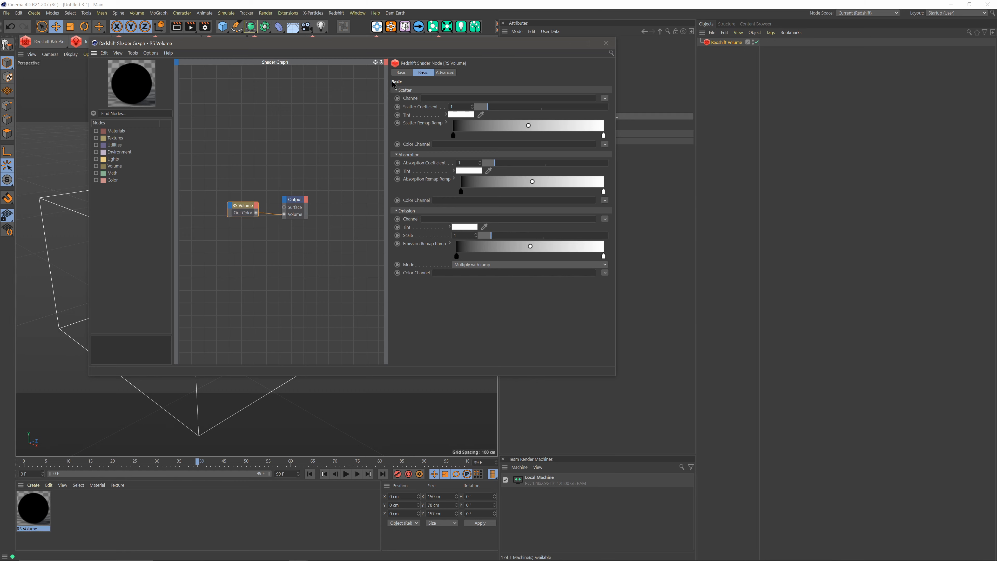
# - Set the RS Volume node's Scatter channel to the Redshift Volume's density and open the Scatter Remap Ramp's gradient presets
pyautogui.click(604, 98)
pyautogui.moveTo(620, 110)
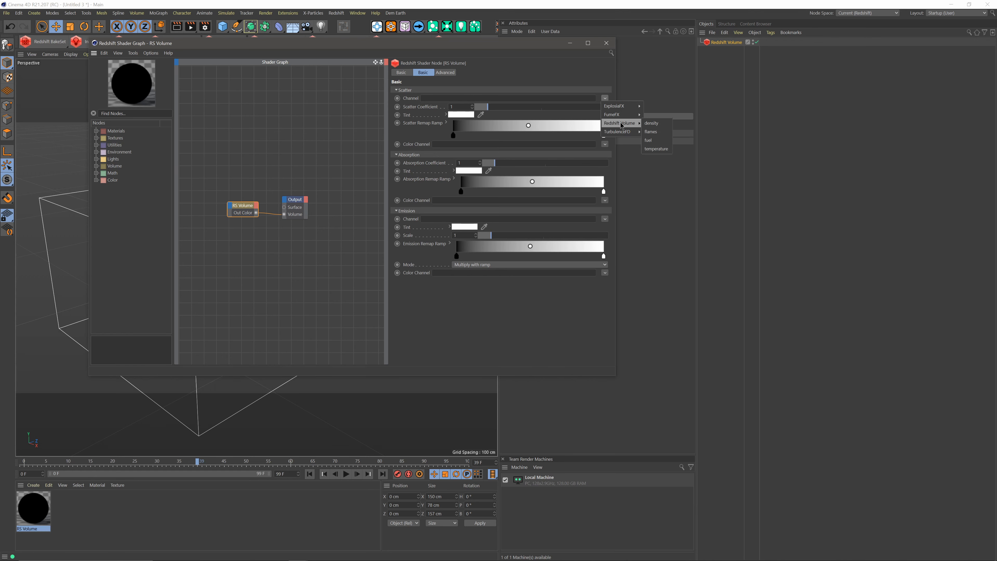
pyautogui.click(660, 125)
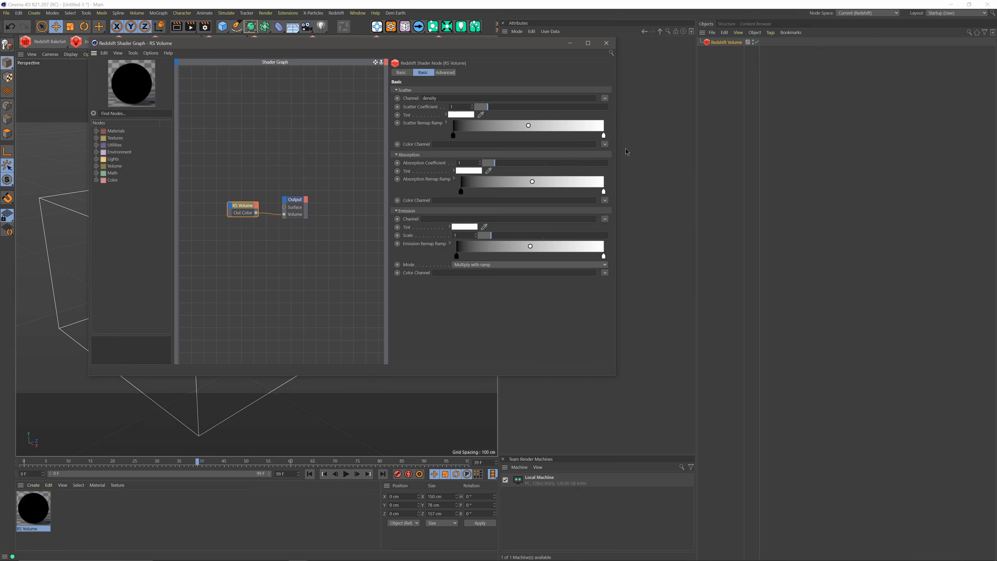
pyautogui.click(447, 123)
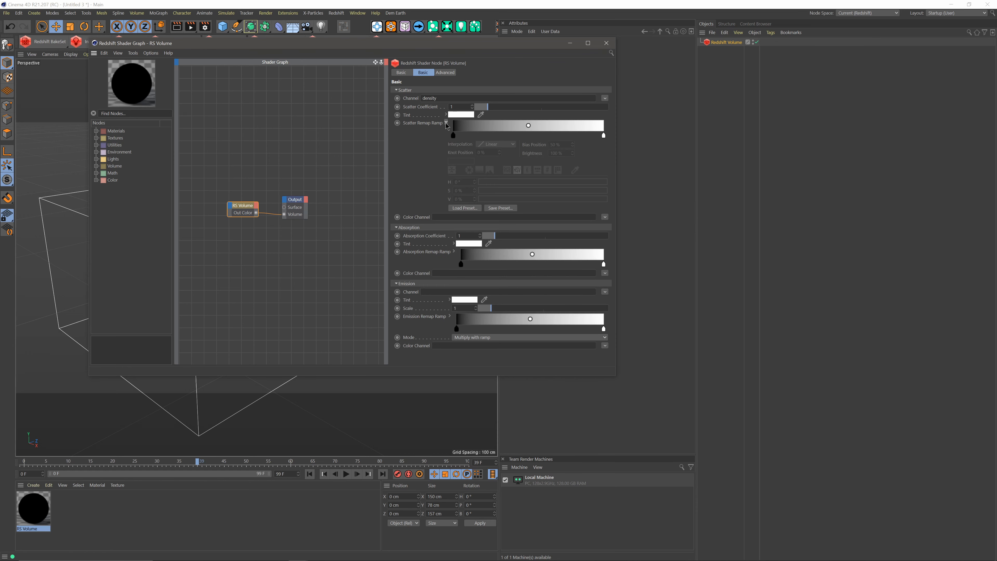
pyautogui.click(460, 210)
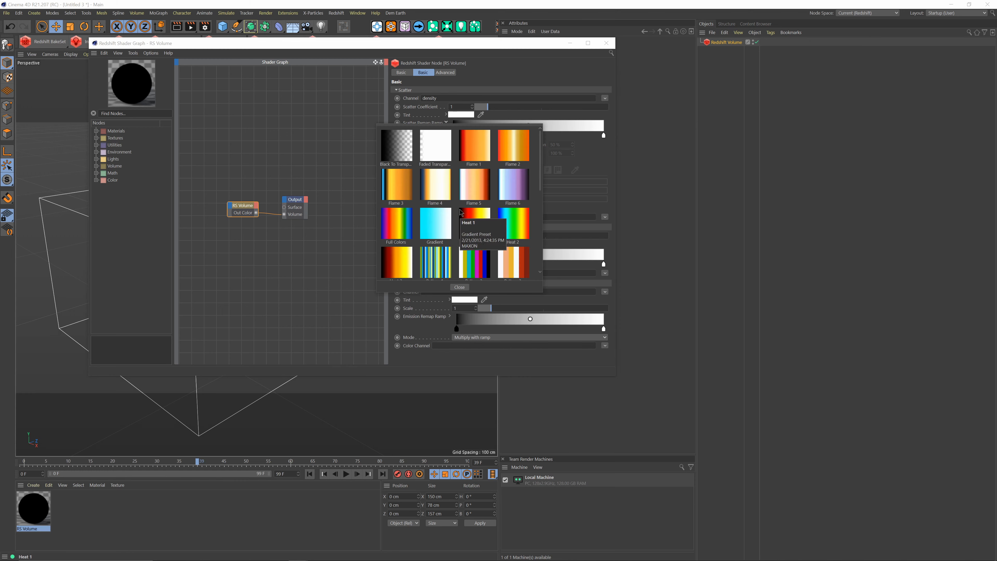
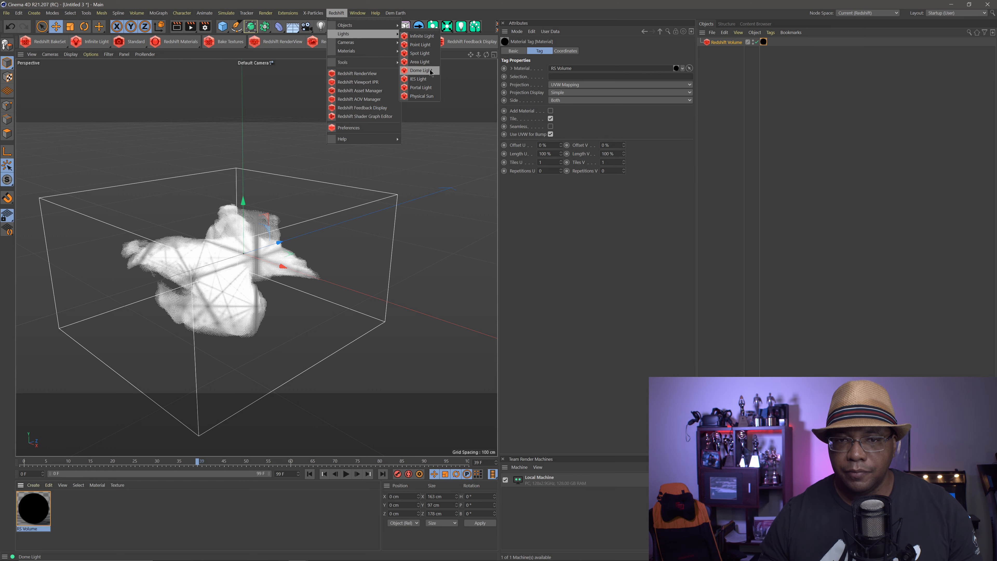
# - Add a Redshift Dome Light and set its volume Contribution Scale to 1
pyautogui.click(430, 70)
pyautogui.click(556, 52)
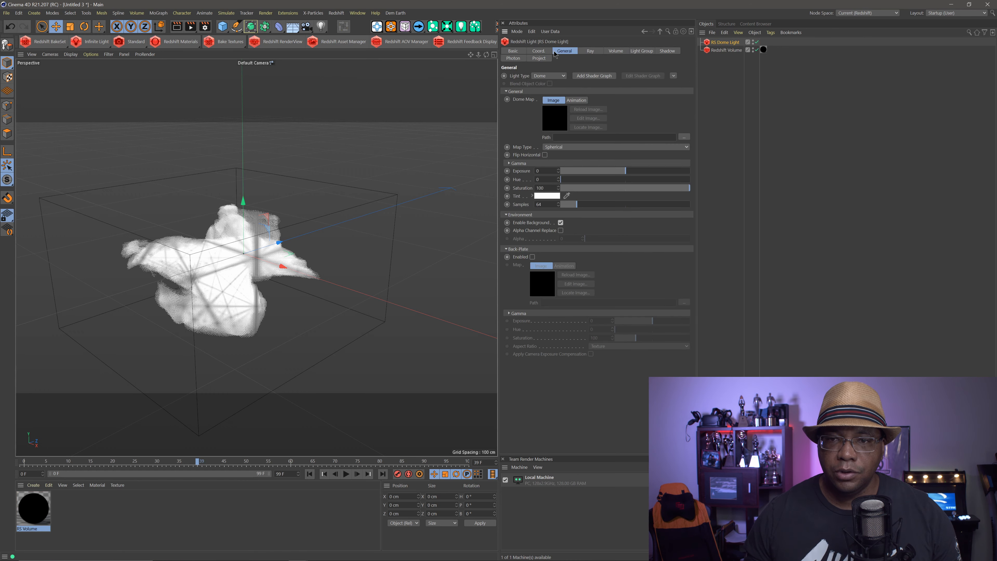
pyautogui.click(593, 51)
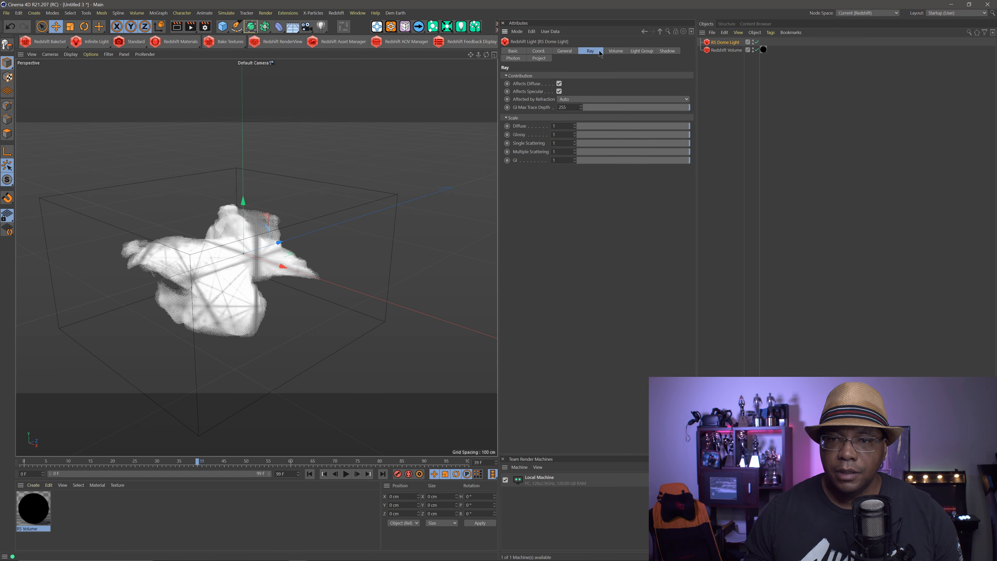
pyautogui.click(614, 53)
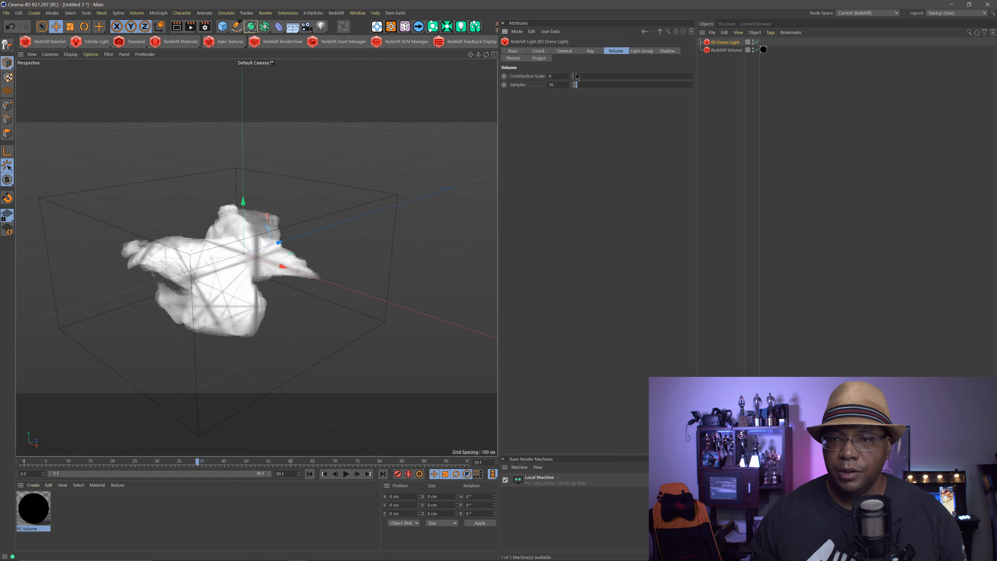
pyautogui.moveTo(576, 76); pyautogui.dragTo(719, 81)
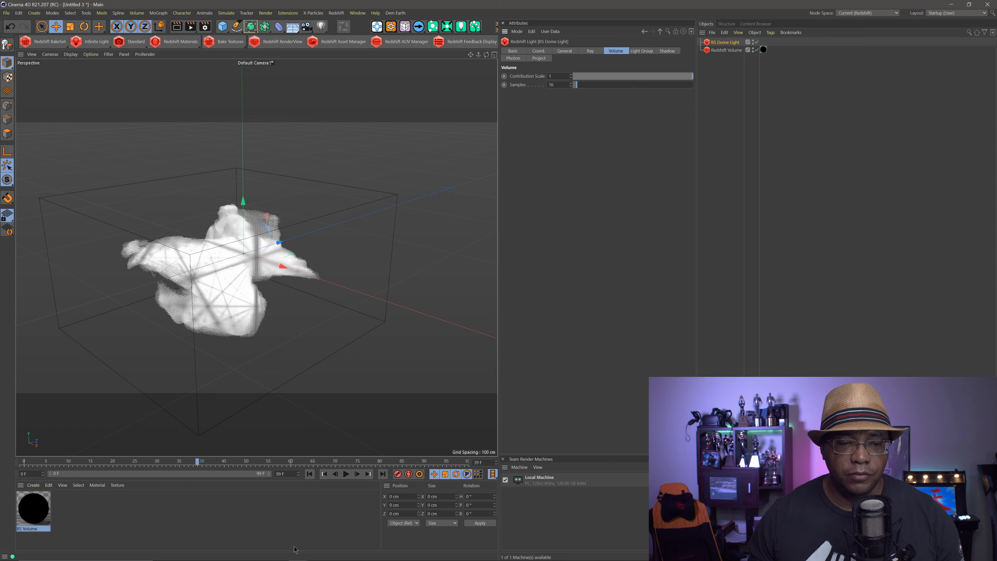
# - Show the cloud in the Redshift RenderView beside the attributes and disable the dome light's background
pyautogui.click(290, 43)
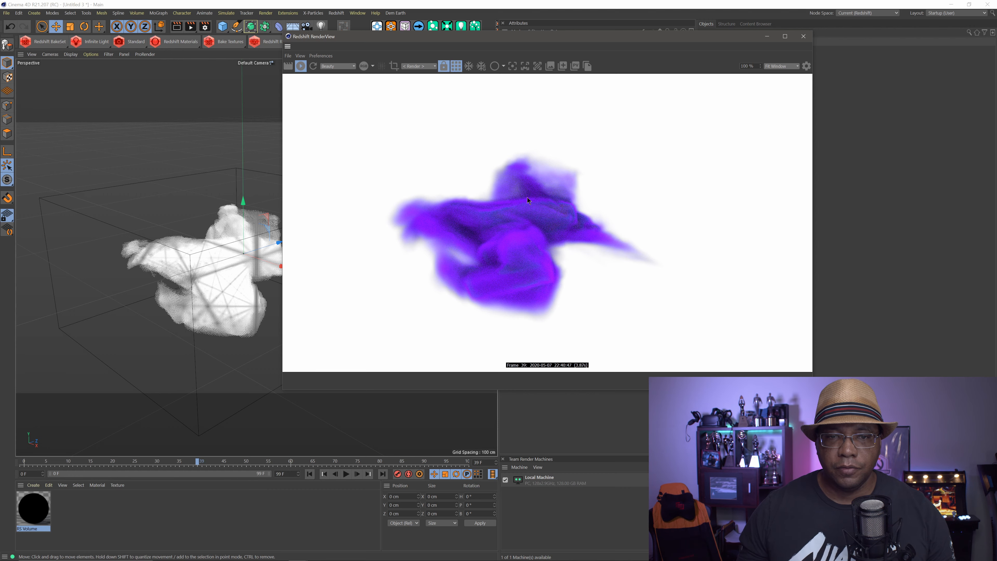
pyautogui.moveTo(558, 36); pyautogui.dragTo(401, 159)
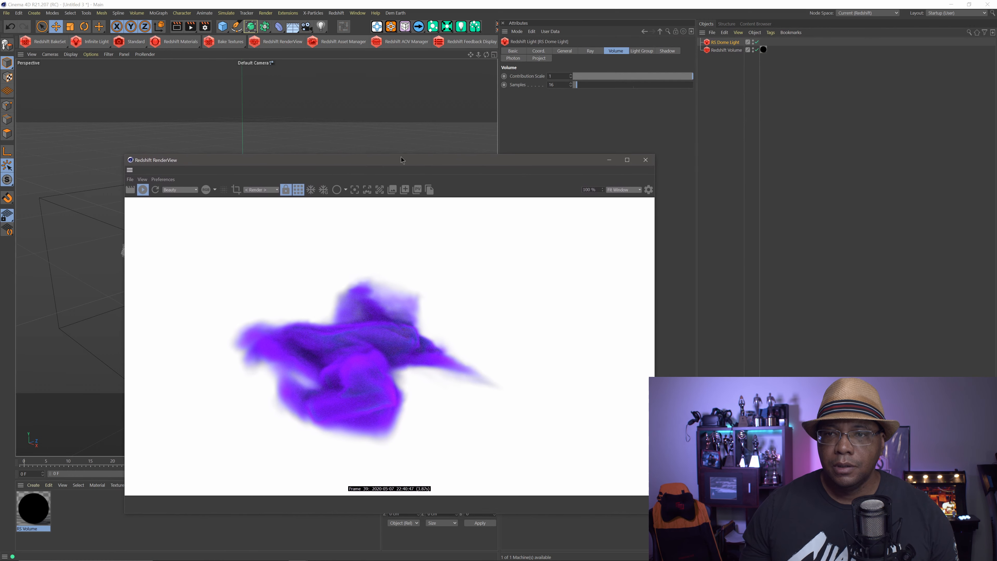
pyautogui.click(564, 51)
pyautogui.moveTo(565, 154); pyautogui.dragTo(344, 77)
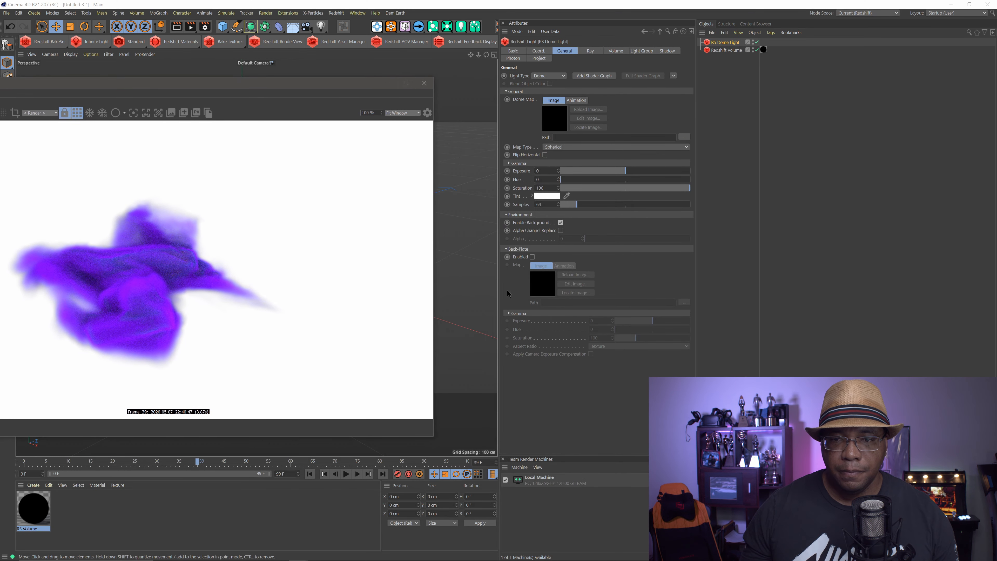
pyautogui.click(561, 223)
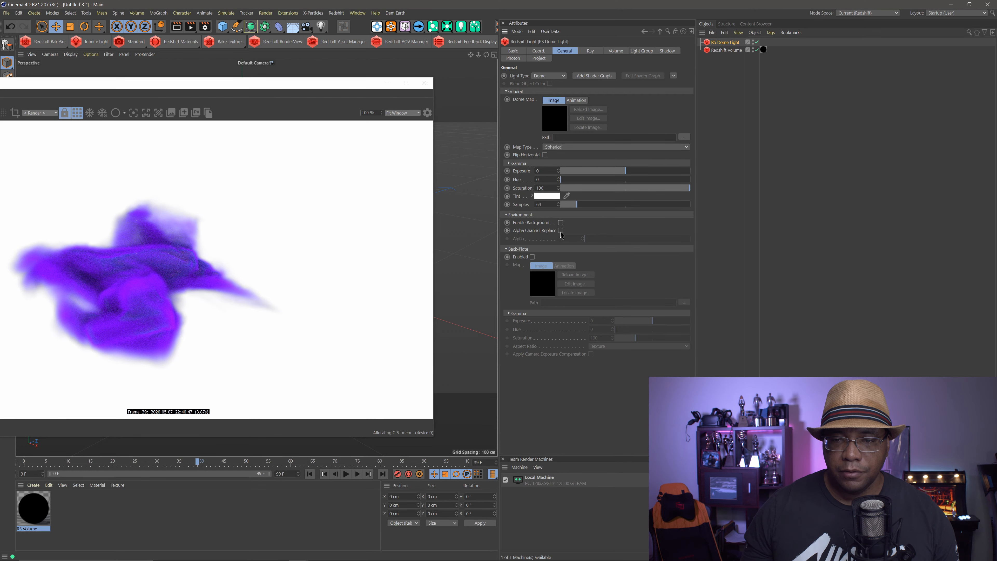
# - Enable Alpha Channel Replace on the dome light and move the RenderView window clear of the viewport's cloud
pyautogui.click(560, 230)
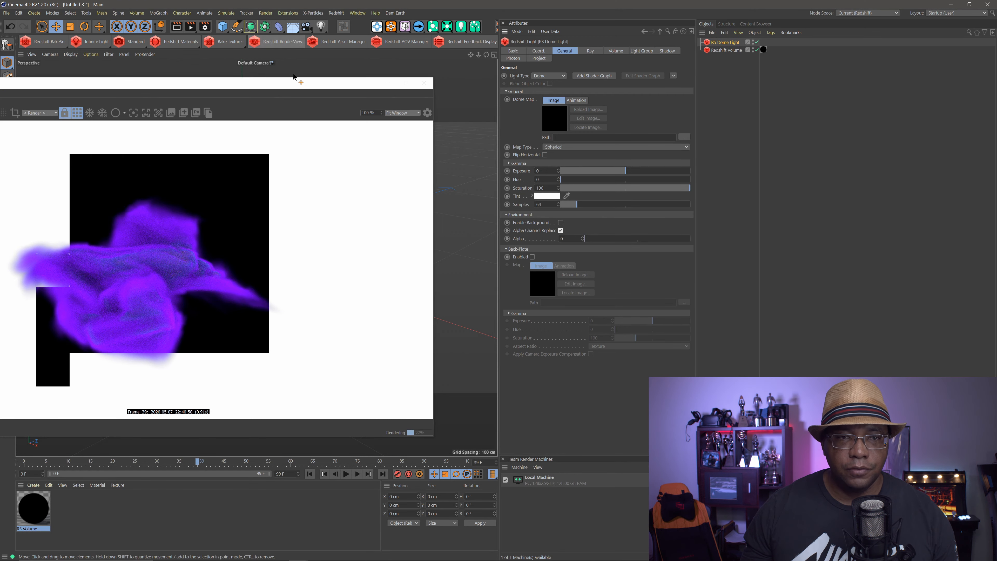
pyautogui.moveTo(274, 84); pyautogui.dragTo(750, 93)
pyautogui.keyDown('alt'); pyautogui.moveTo(221, 287); pyautogui.dragTo(256, 257, button='middle'); pyautogui.keyUp('alt')
pyautogui.scroll(5, 267, 282)
pyautogui.scroll(1, 265, 279)
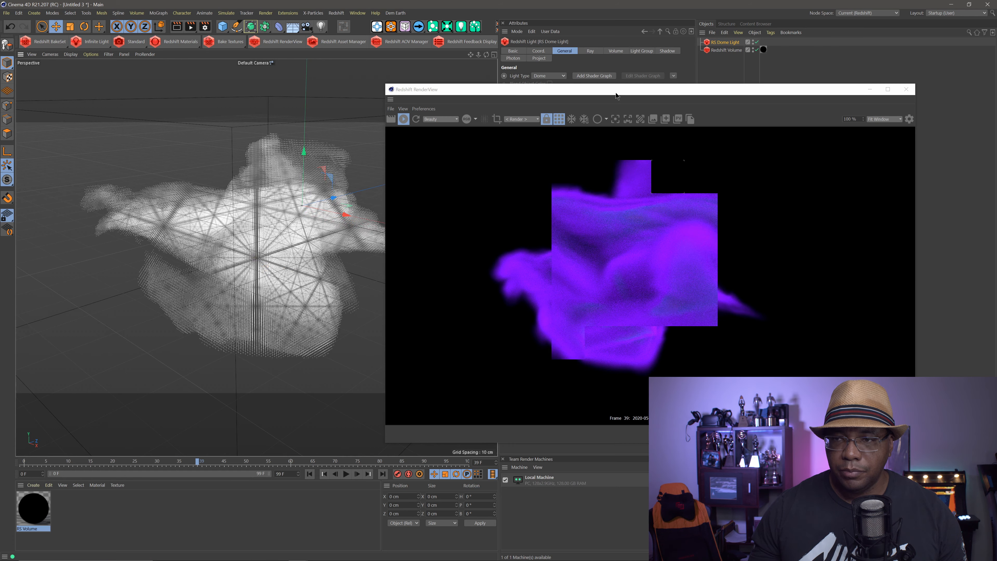
# - In the RS Volume shader graph, shift the Scatter Remap Ramp's purple knot to 14.247% and blue knot to 32.796%, deleting the knot between them
pyautogui.moveTo(615, 90); pyautogui.dragTo(724, 46)
pyautogui.doubleClick(42, 504)
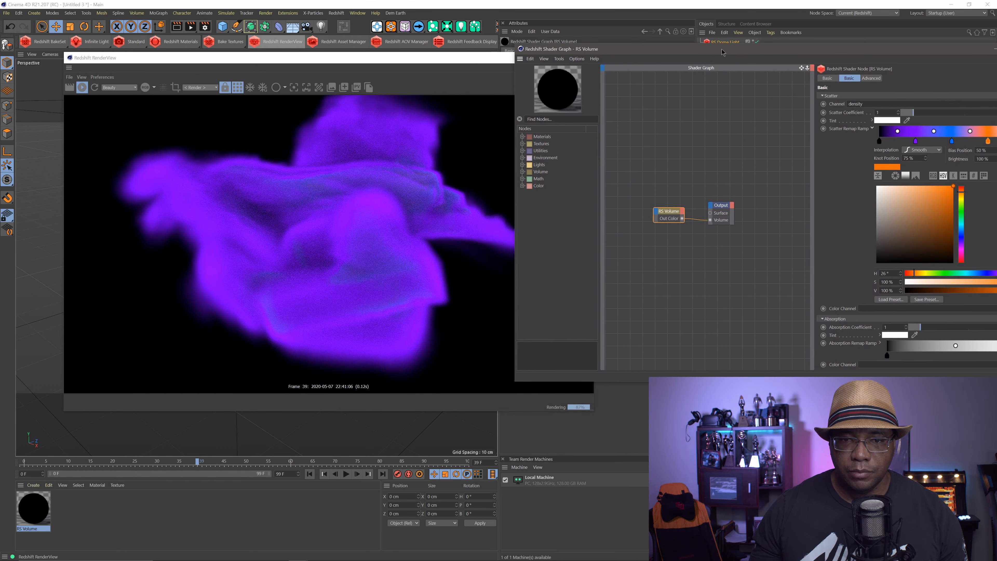
pyautogui.moveTo(463, 60); pyautogui.dragTo(420, 51)
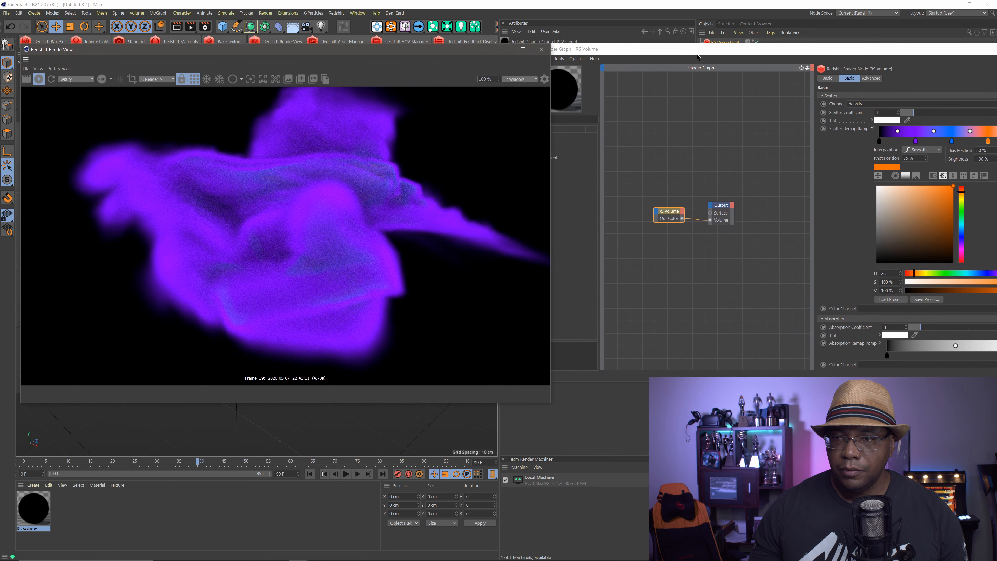
pyautogui.moveTo(698, 50); pyautogui.dragTo(618, 43)
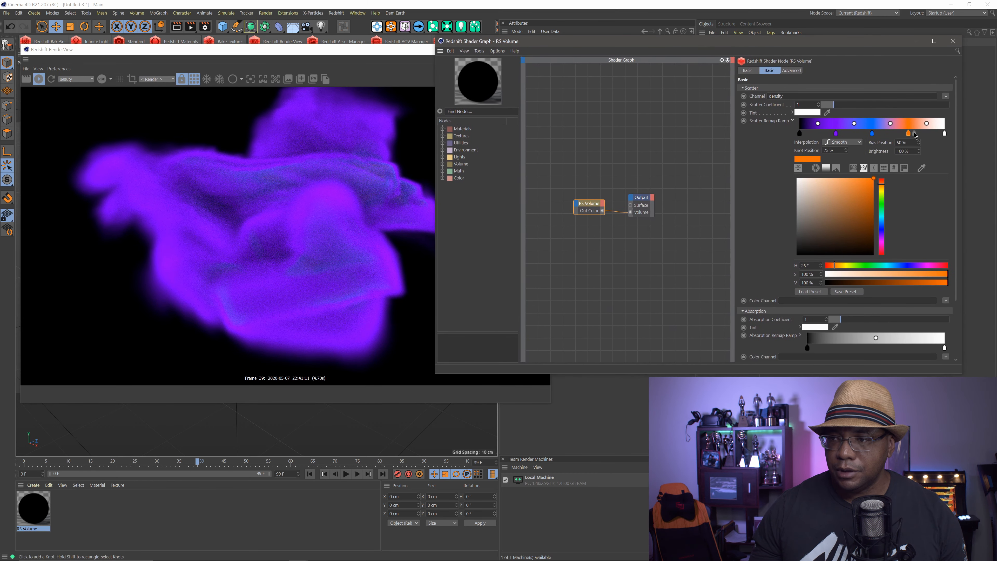
pyautogui.moveTo(872, 133); pyautogui.dragTo(820, 134)
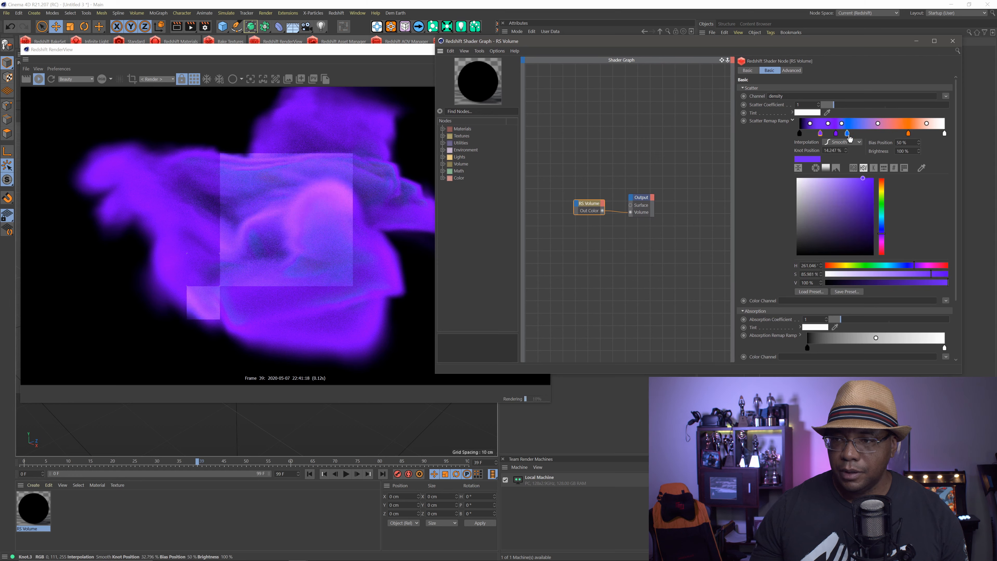
pyautogui.click(836, 135)
pyautogui.press('Delete')
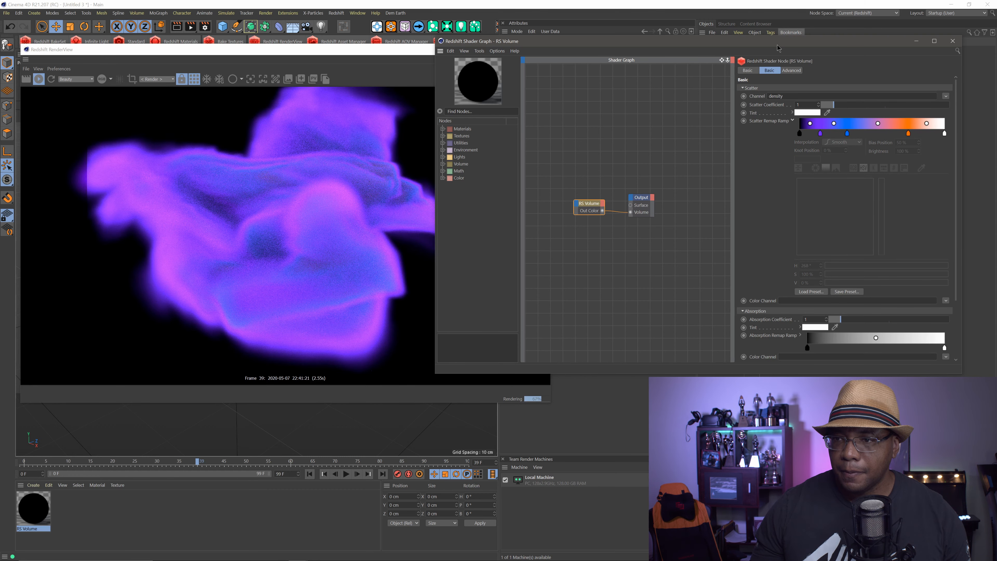
# - Enlarge the shader graph window to reveal the Emission settings and set the Emission channel to temperature
pyautogui.moveTo(778, 45); pyautogui.dragTo(681, 30)
pyautogui.moveTo(870, 359); pyautogui.dragTo(963, 520)
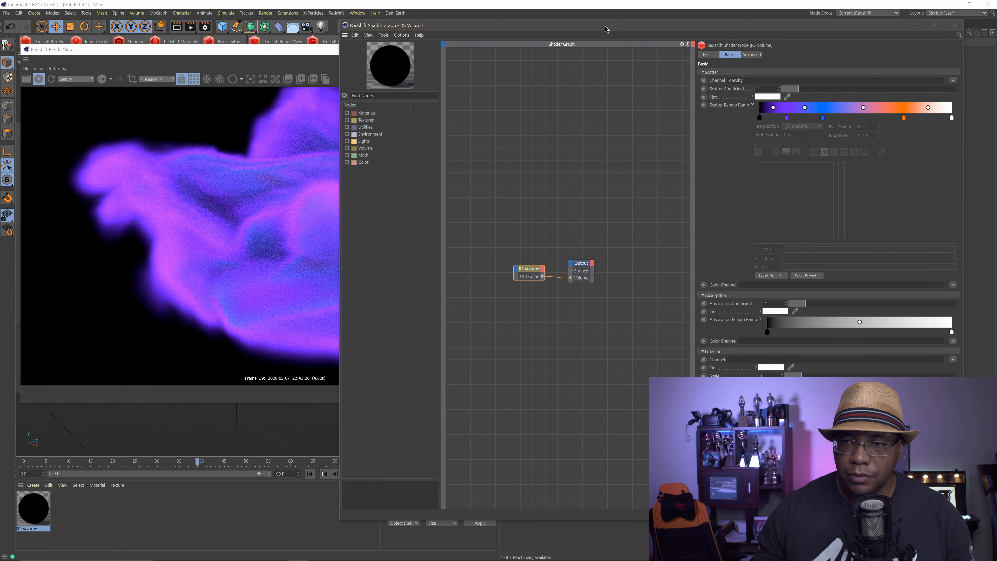
pyautogui.moveTo(604, 29); pyautogui.dragTo(306, 30)
pyautogui.click(655, 361)
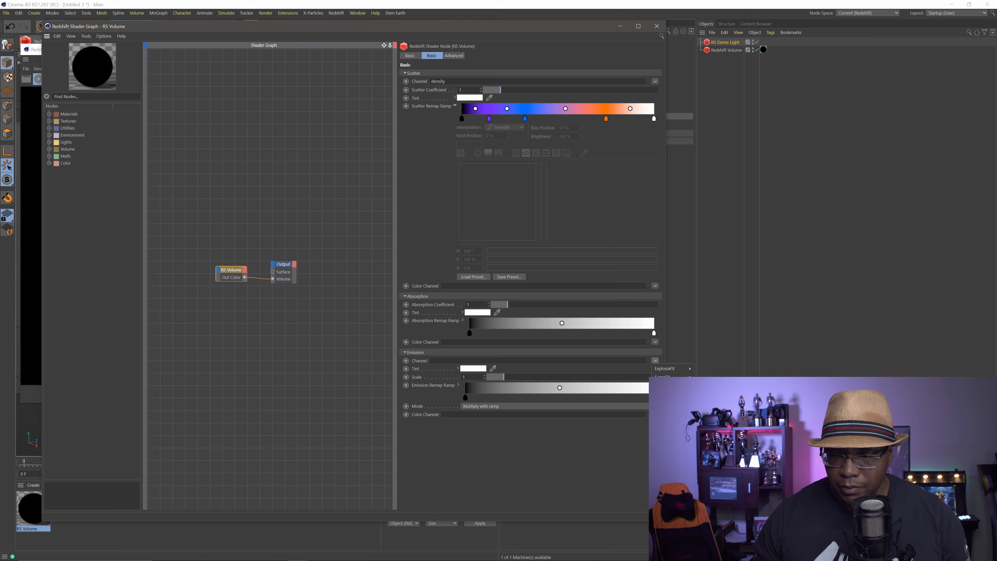
pyautogui.click(709, 401)
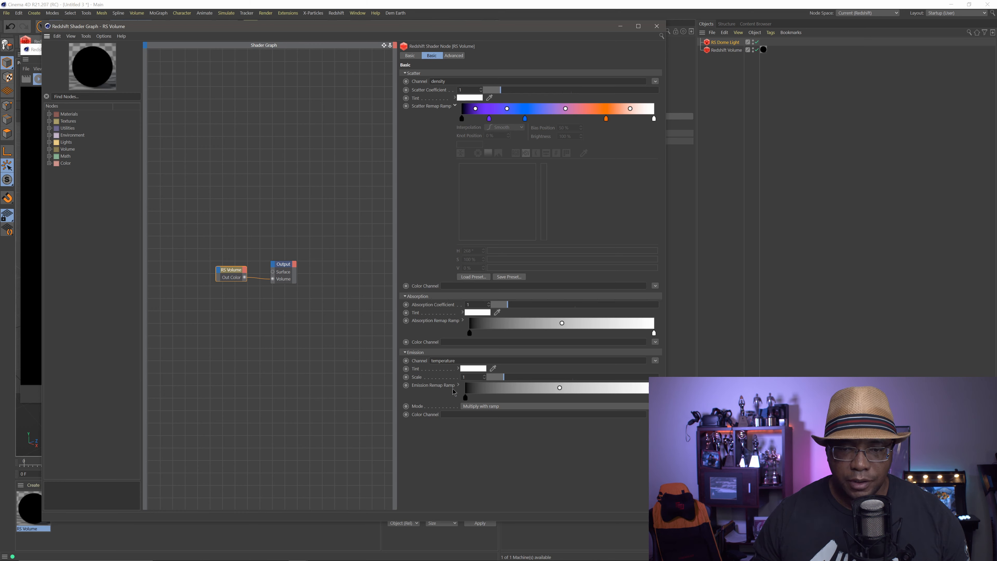
# - Load the black, red, orange, yellow and white gradient preset into the Emission Remap Ramp
pyautogui.click(459, 386)
pyautogui.click(478, 469)
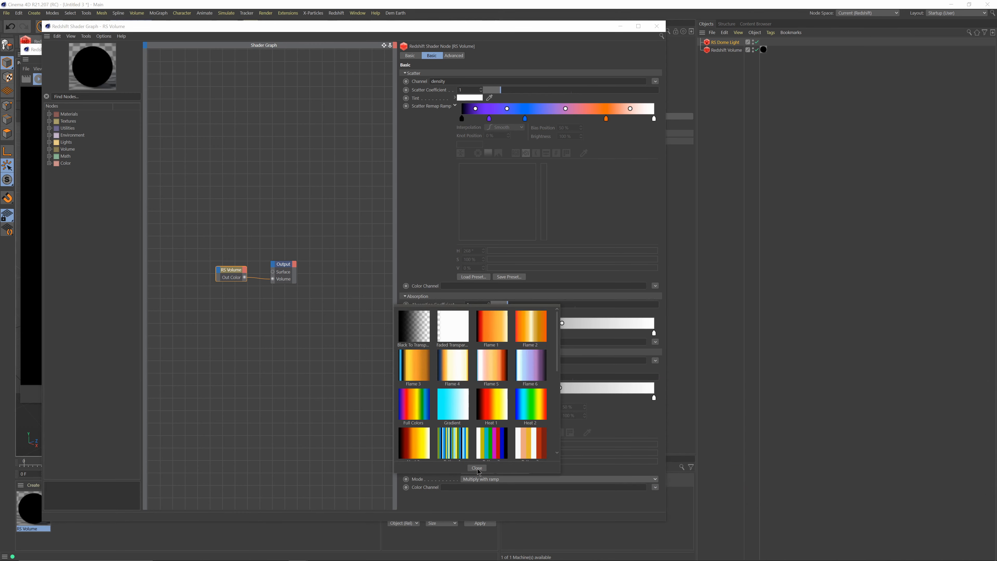
pyautogui.click(420, 447)
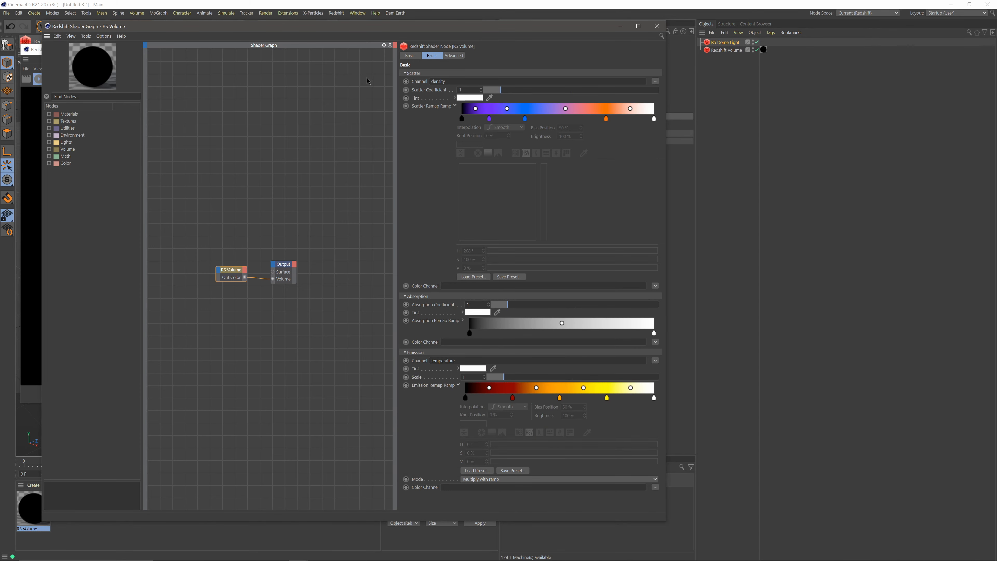
# - Set the RS Volume node's Emission channel to density and uncover the render preview beside the shader graph
pyautogui.moveTo(346, 31); pyautogui.dragTo(555, 46)
pyautogui.click(843, 365)
pyautogui.moveTo(860, 390)
pyautogui.click(889, 393)
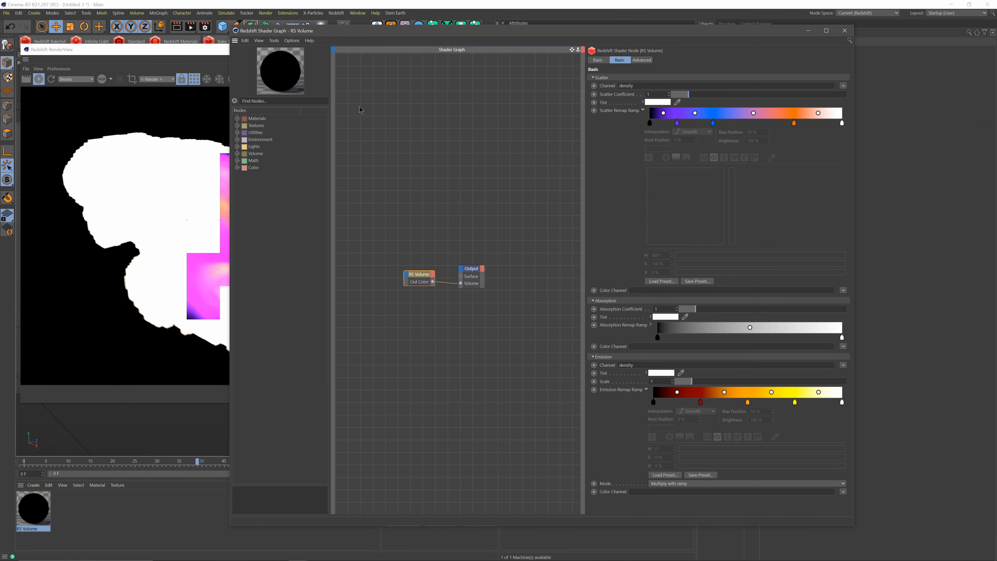
pyautogui.moveTo(362, 33); pyautogui.dragTo(454, 41)
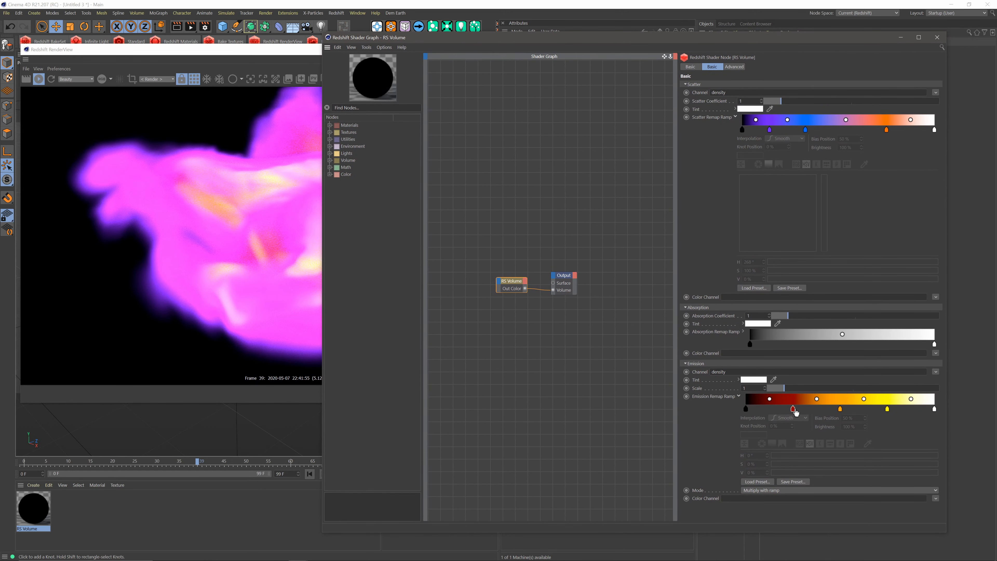
# - Delete the dark red knot from the Emission Remap Ramp and move the orange knot to about 26%
pyautogui.click(793, 409)
pyautogui.press('Delete')
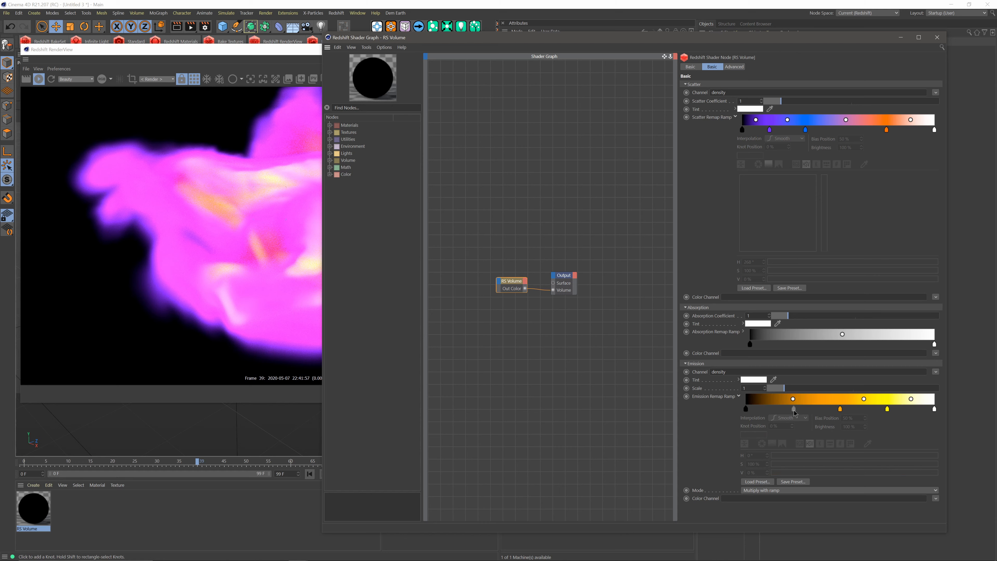
pyautogui.moveTo(841, 411); pyautogui.dragTo(794, 412)
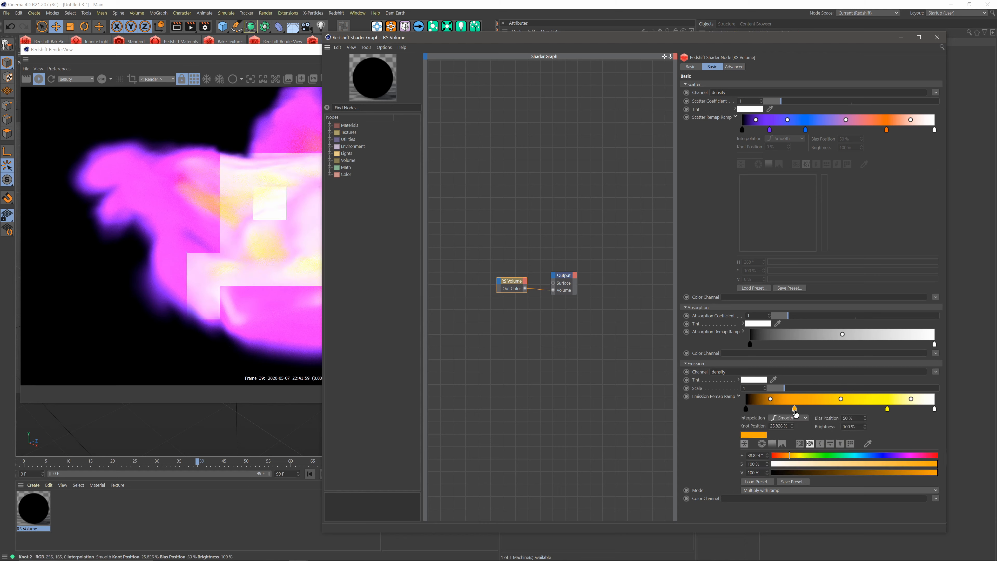
# - Recolor the Emission Remap Ramp's orange knot to dark blue with RGB 0, 39, 157
pyautogui.doubleClick(795, 411)
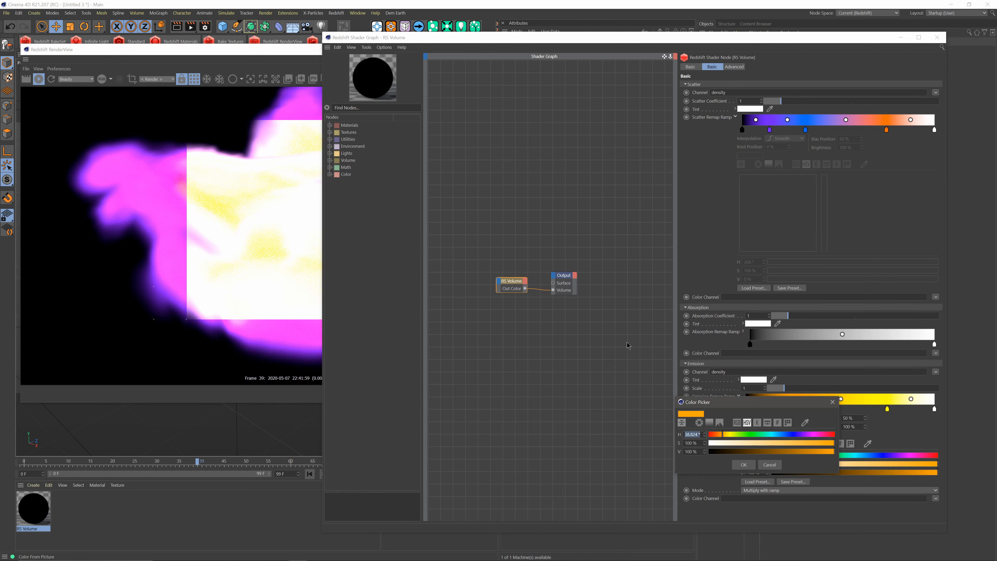
pyautogui.click(734, 423)
pyautogui.click(709, 422)
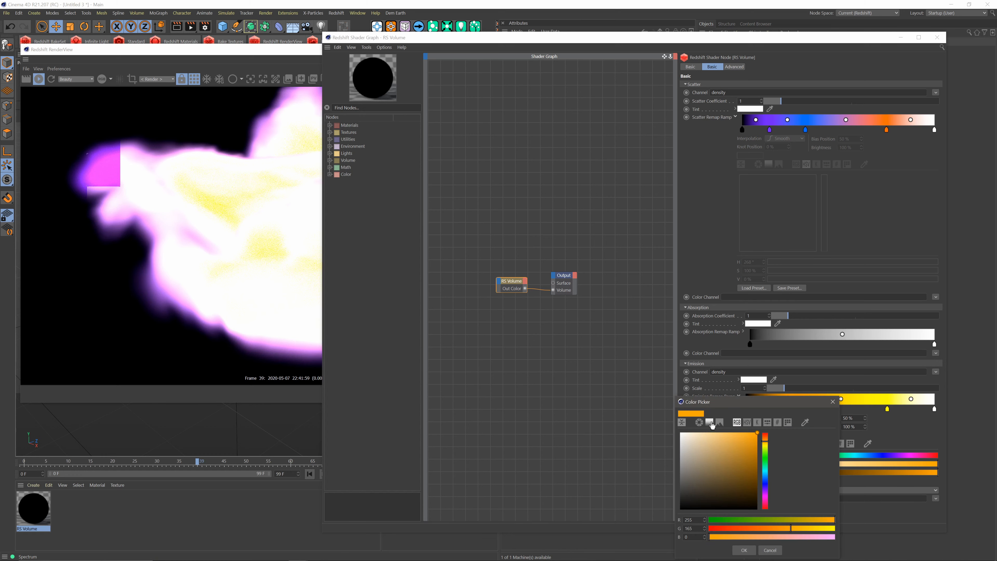
pyautogui.click(764, 476)
pyautogui.moveTo(764, 408); pyautogui.dragTo(562, 87)
pyautogui.click(542, 144)
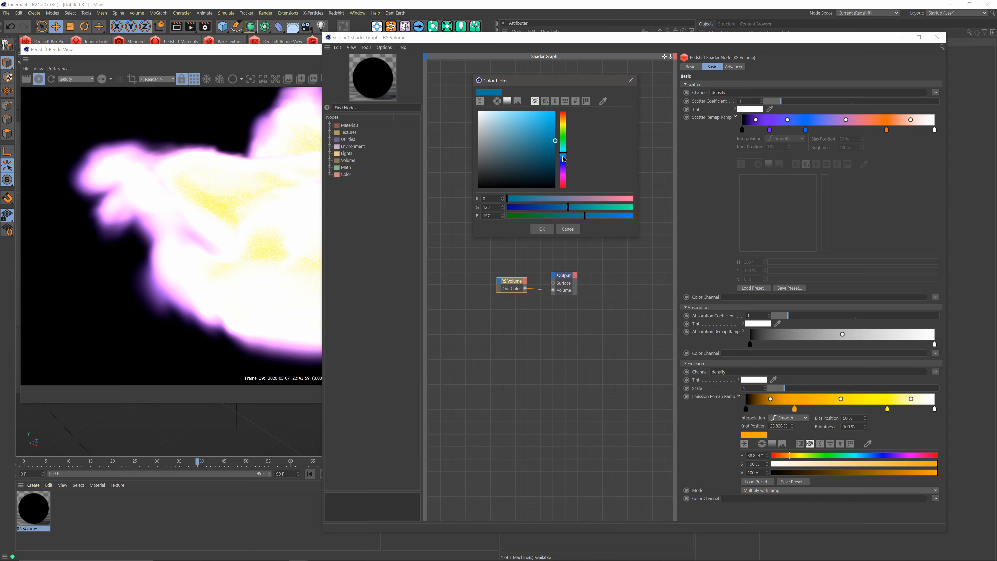
pyautogui.moveTo(564, 158); pyautogui.dragTo(564, 162)
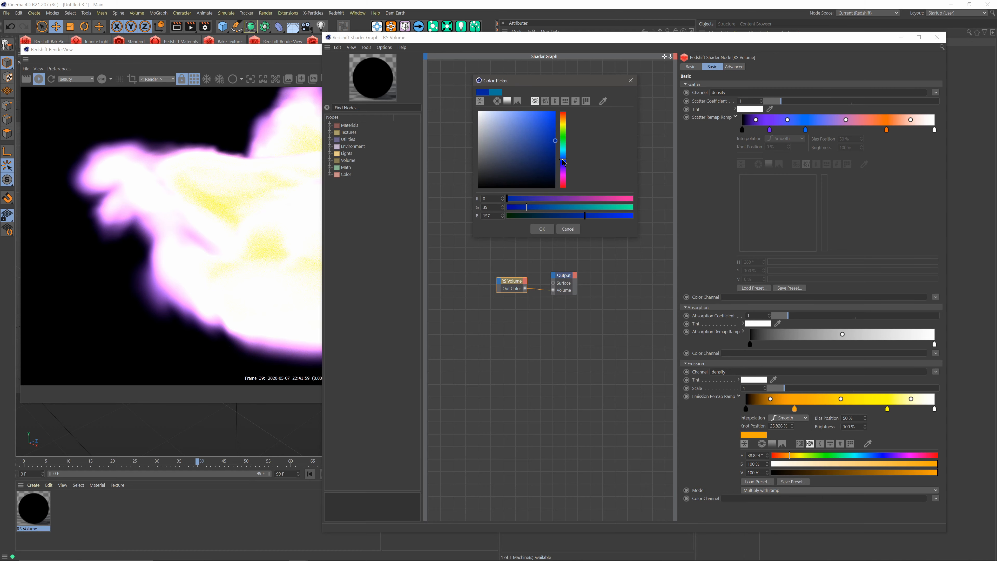
pyautogui.click(542, 229)
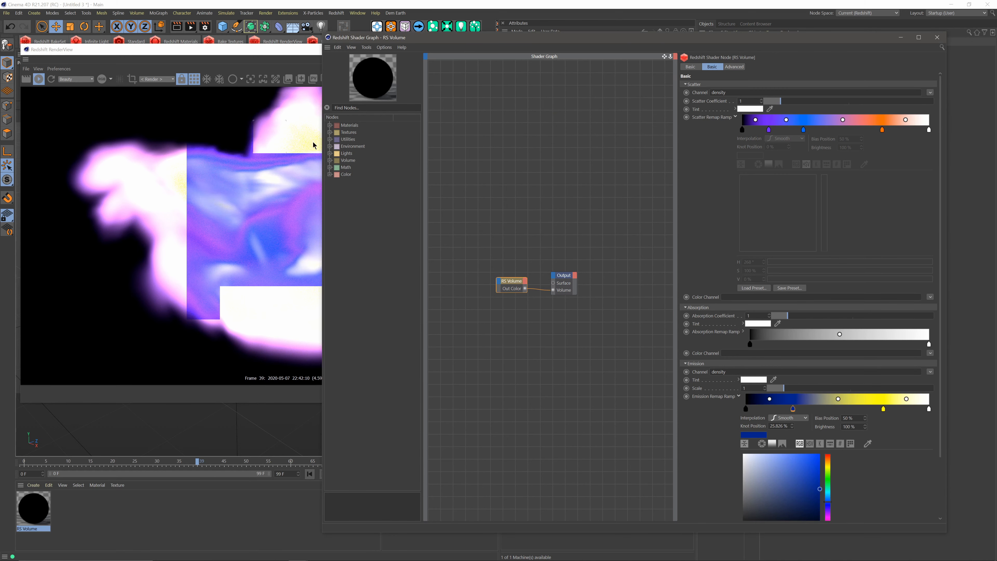
# - Lower the Emission Scale to 0.27 and close the RS Volume shader graph
pyautogui.moveTo(429, 39); pyautogui.dragTo(490, 32)
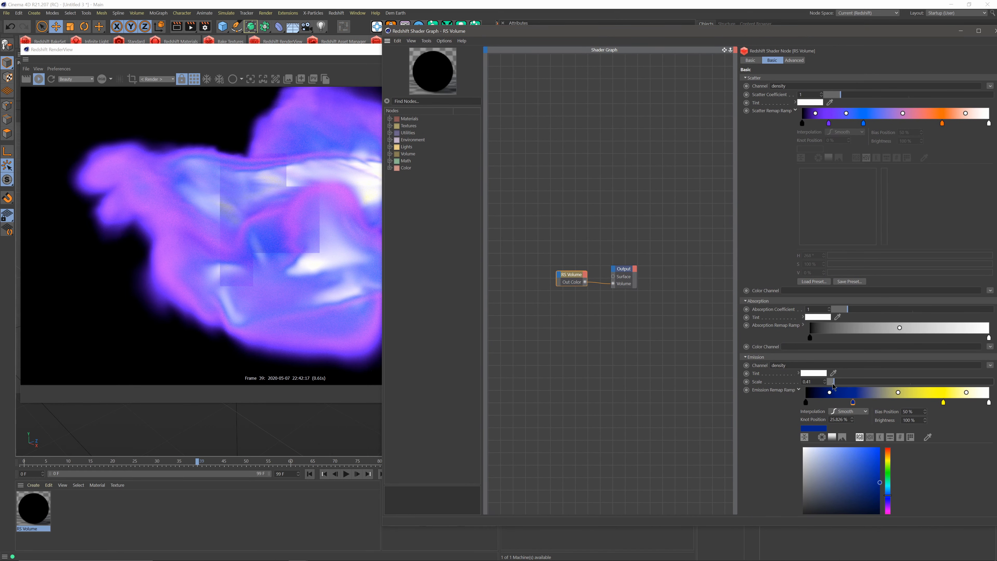
pyautogui.moveTo(834, 386); pyautogui.dragTo(833, 386)
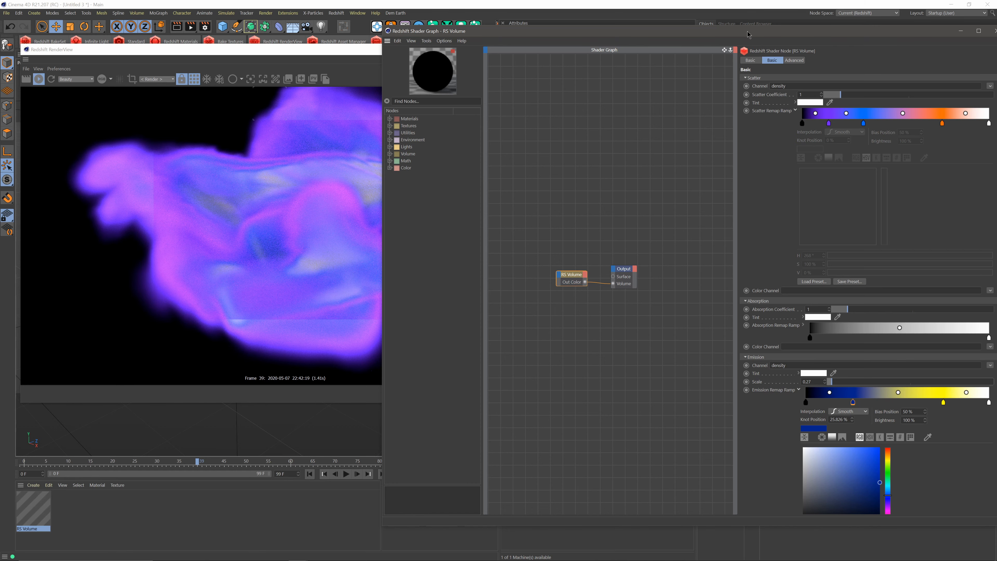
pyautogui.moveTo(748, 34); pyautogui.dragTo(560, 114)
pyautogui.click(650, 109)
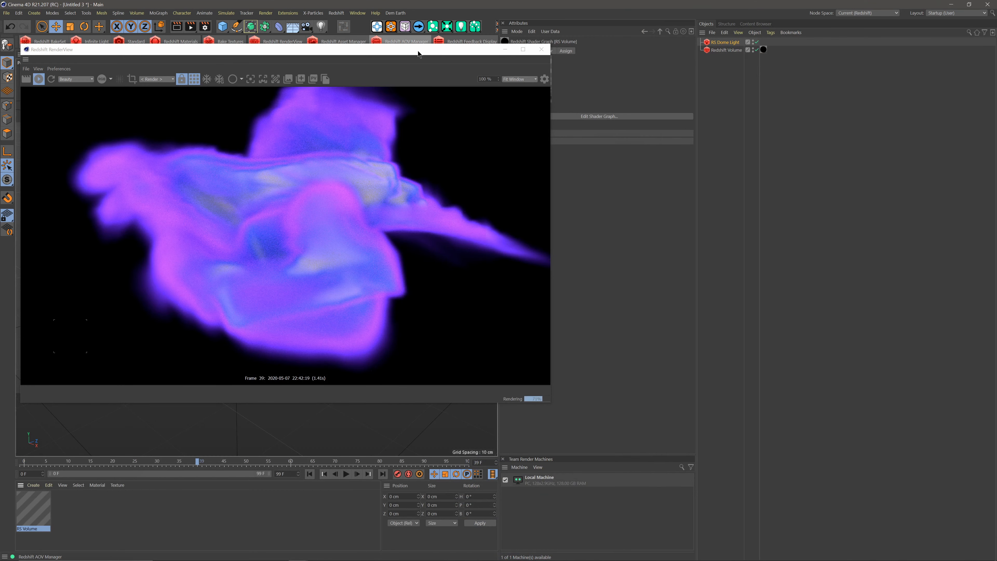
# - Move the timeline to frame 61 and render the cloud from a slightly rotated view
pyautogui.moveTo(419, 51); pyautogui.dragTo(556, 99)
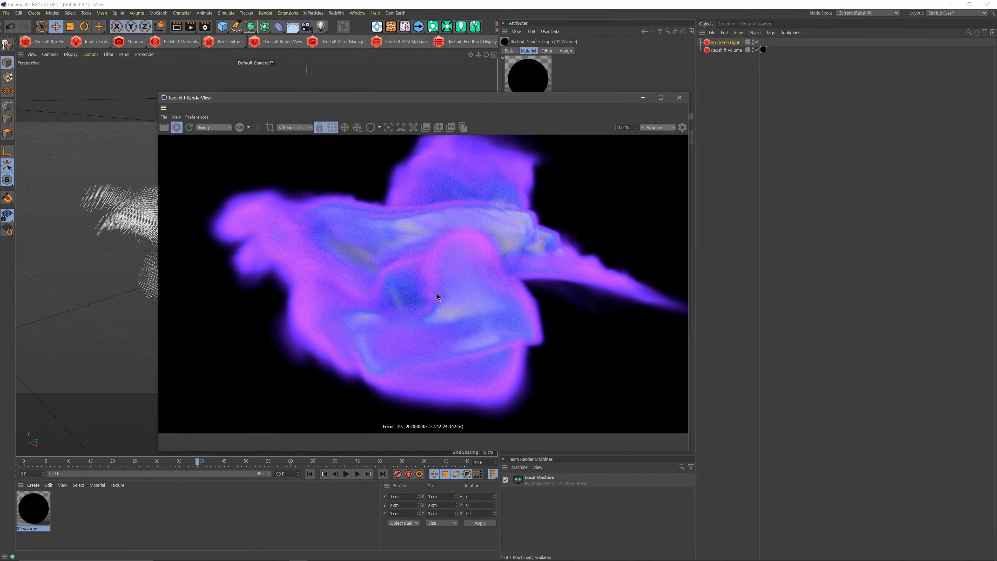
pyautogui.moveTo(196, 461); pyautogui.dragTo(296, 460)
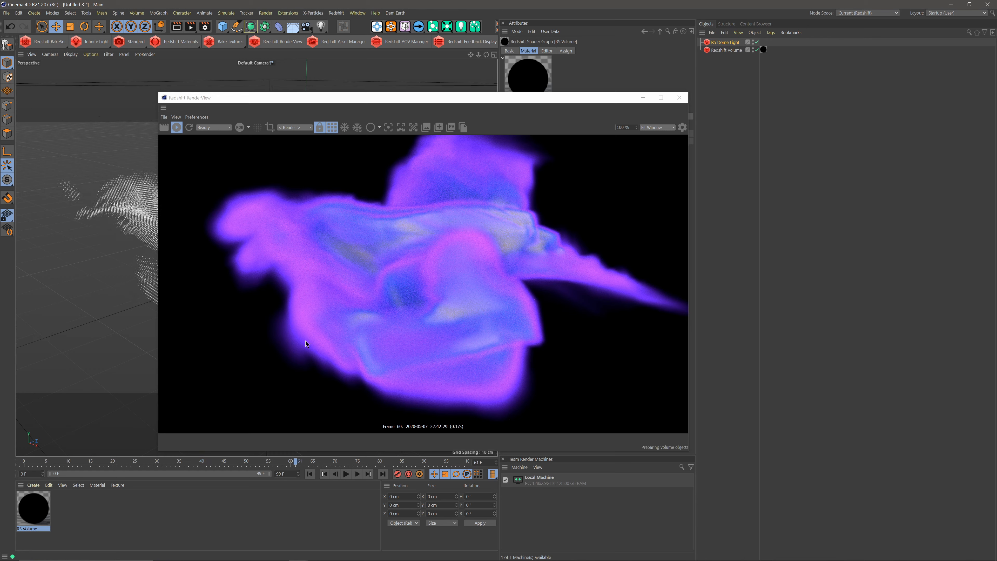
pyautogui.moveTo(118, 256)
pyautogui.keyDown('alt'); pyautogui.mouseDown()
pyautogui.moveTo(74, 257)
pyautogui.moveTo(105, 258)
pyautogui.mouseUp(); pyautogui.keyUp('alt')
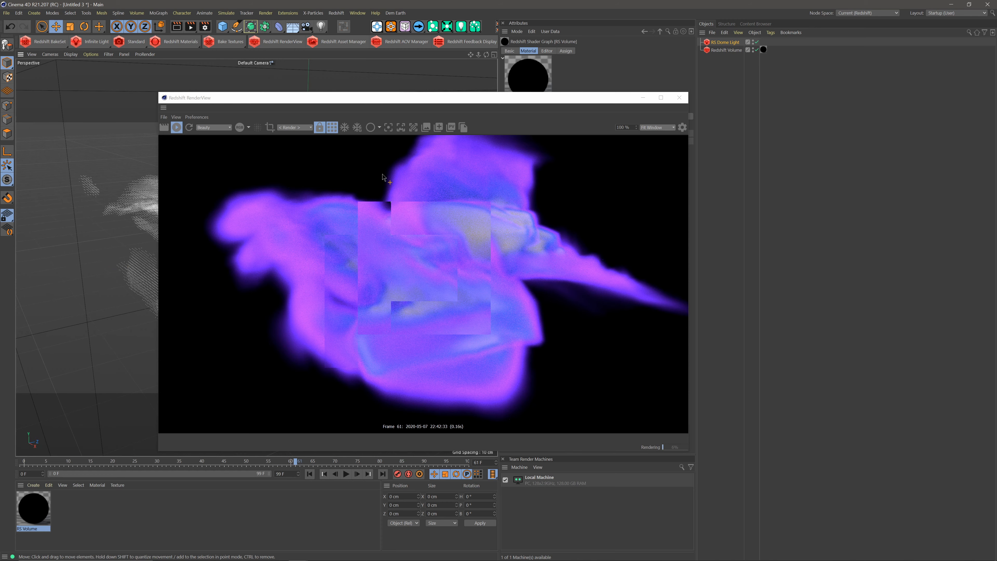
# - Show the dome light's volume contribution and sample settings beside the RenderView
pyautogui.moveTo(433, 101); pyautogui.dragTo(314, 111)
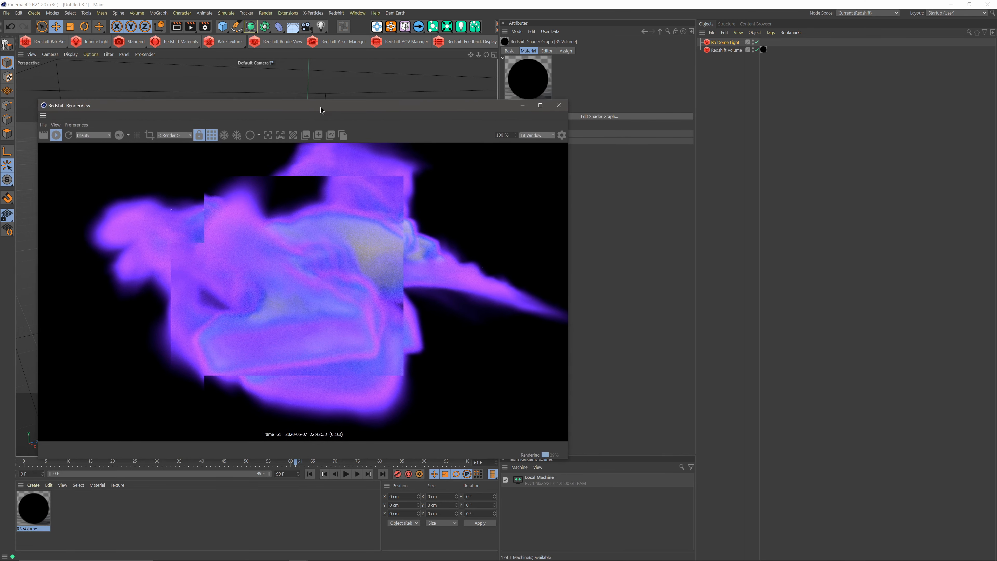
pyautogui.moveTo(490, 108); pyautogui.dragTo(425, 119)
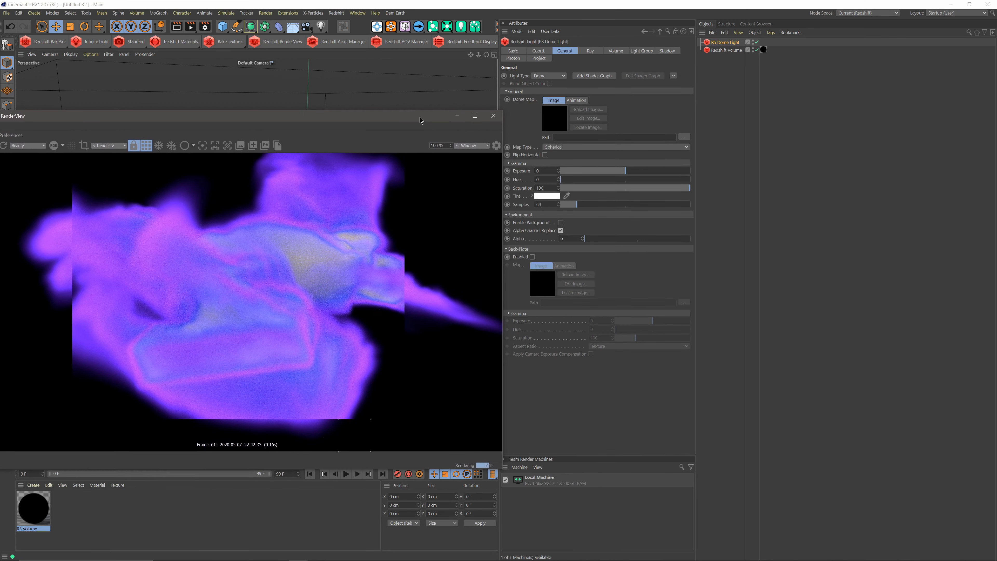
pyautogui.click(615, 51)
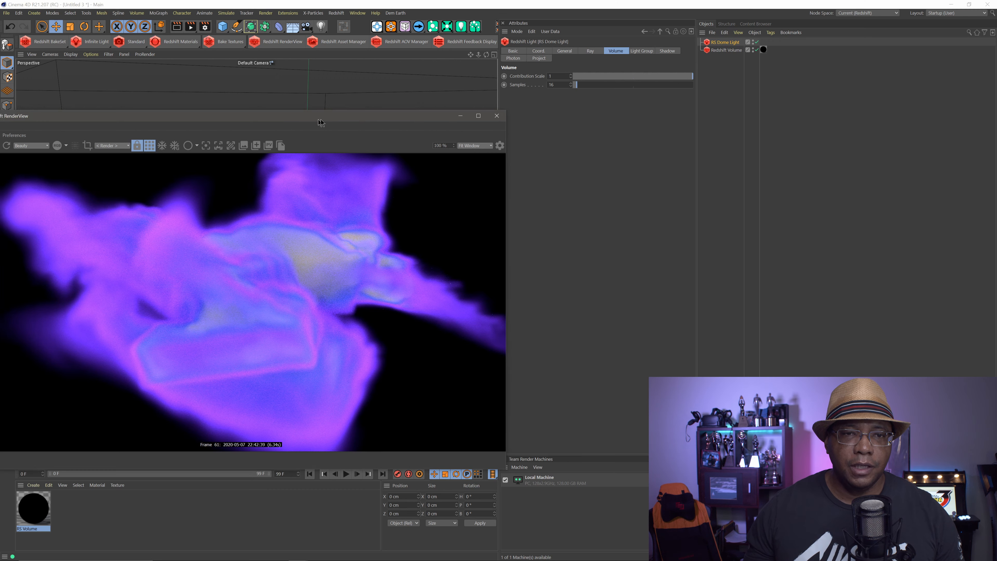
pyautogui.moveTo(321, 119); pyautogui.dragTo(450, 119)
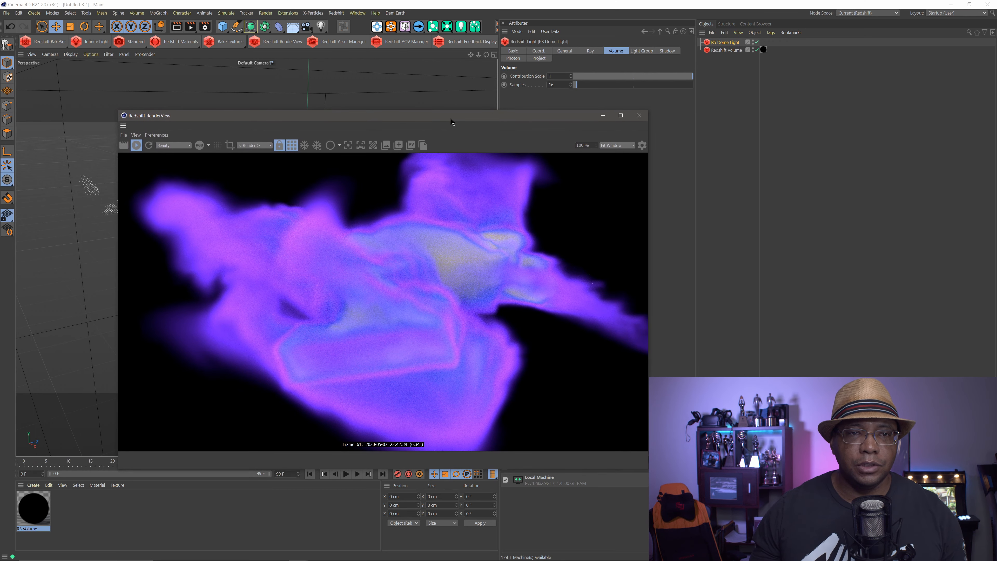
# - Show Redshift's system Experimental Options in the render settings and place that window beside the RenderView
pyautogui.click(205, 26)
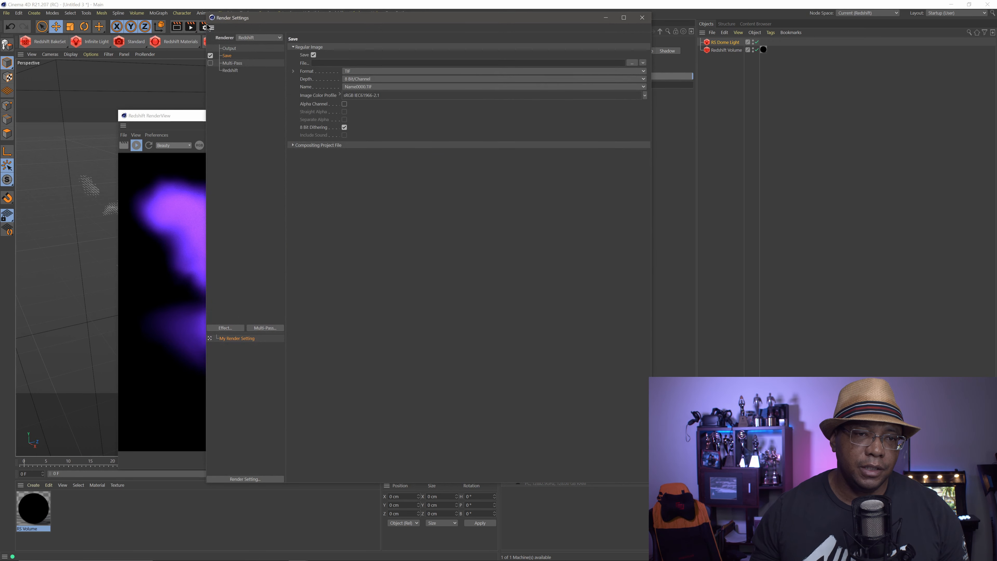
pyautogui.click(231, 70)
pyautogui.moveTo(246, 25); pyautogui.dragTo(398, 28)
pyautogui.click(627, 51)
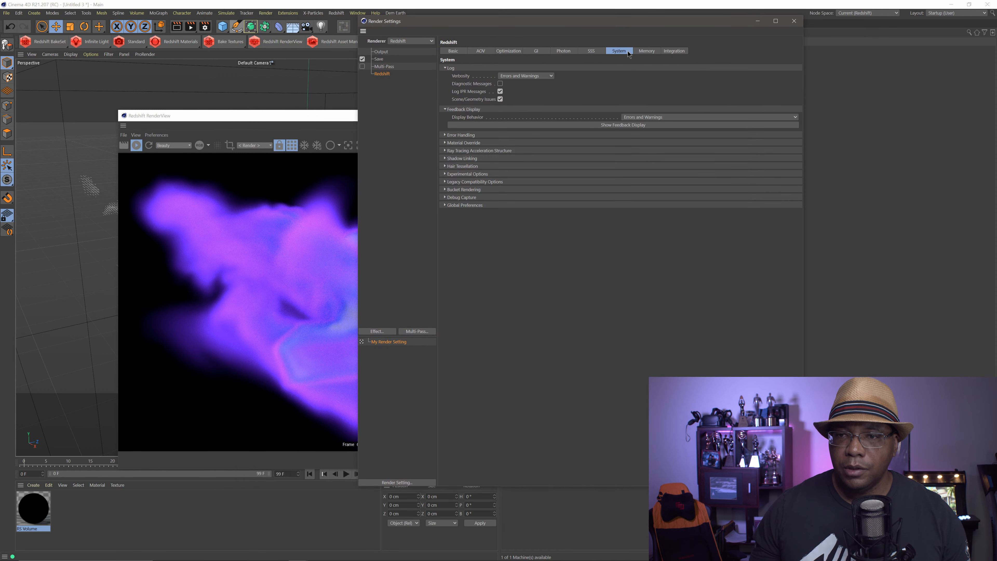
pyautogui.click(444, 175)
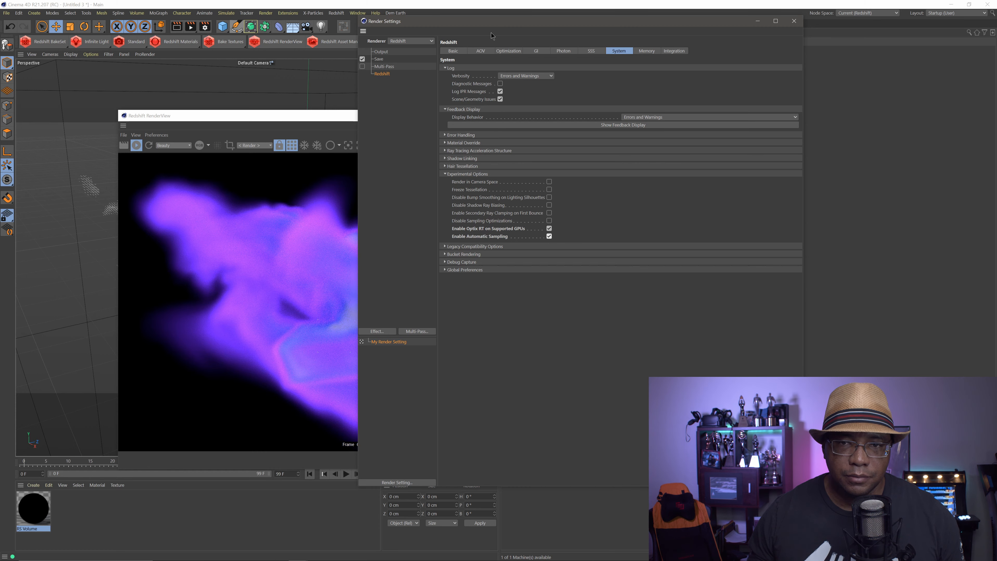
pyautogui.moveTo(492, 21); pyautogui.dragTo(638, 24)
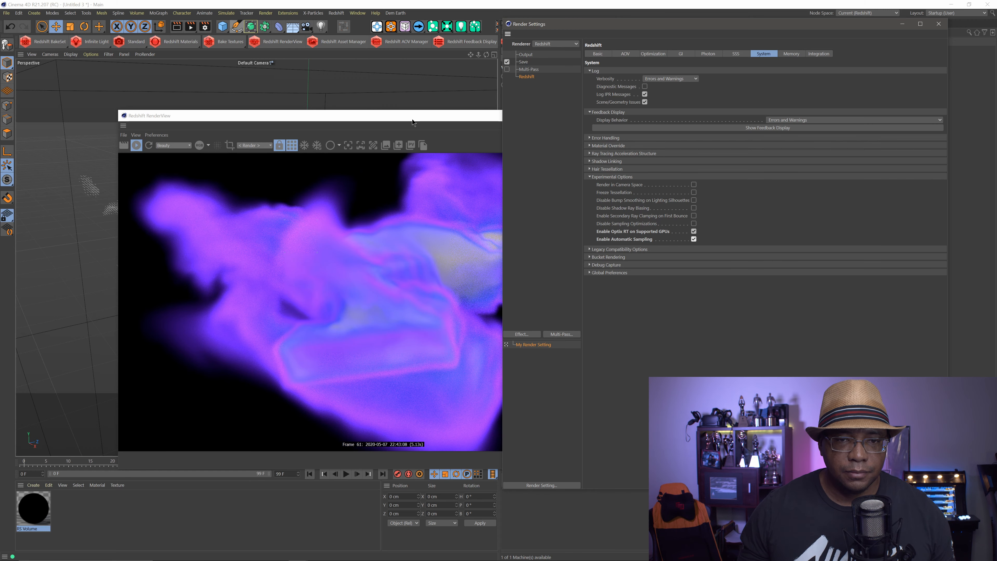
# - Close the render settings, move the RenderView clear of the attributes and show the dome light's General settings
pyautogui.moveTo(412, 120); pyautogui.dragTo(320, 74)
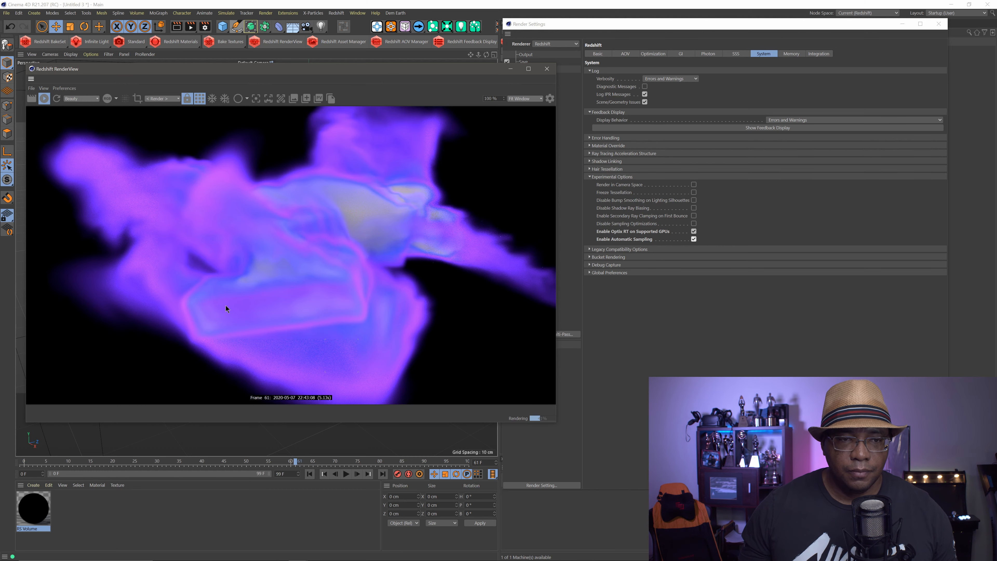
pyautogui.click(939, 25)
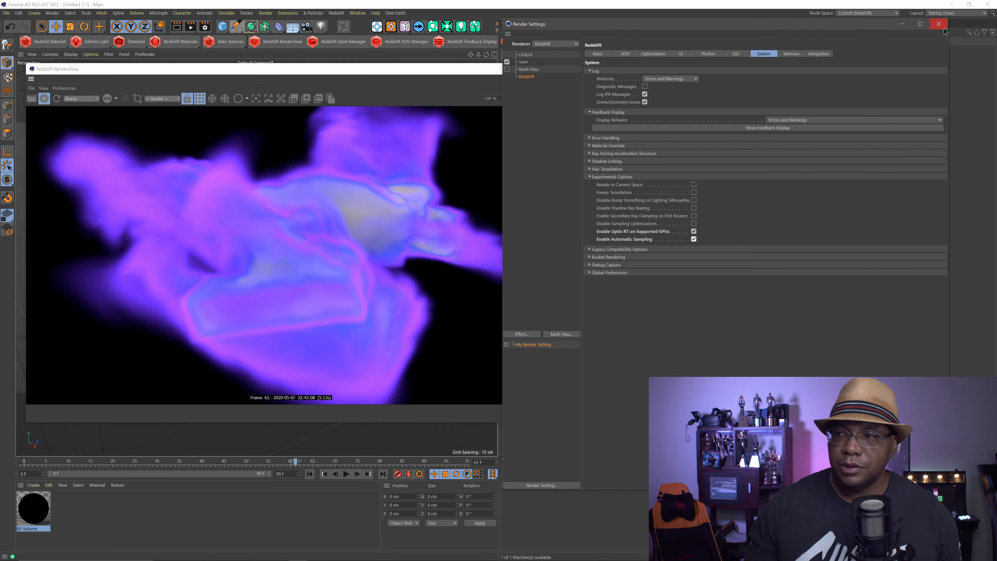
pyautogui.moveTo(444, 79); pyautogui.dragTo(407, 69)
pyautogui.click(565, 51)
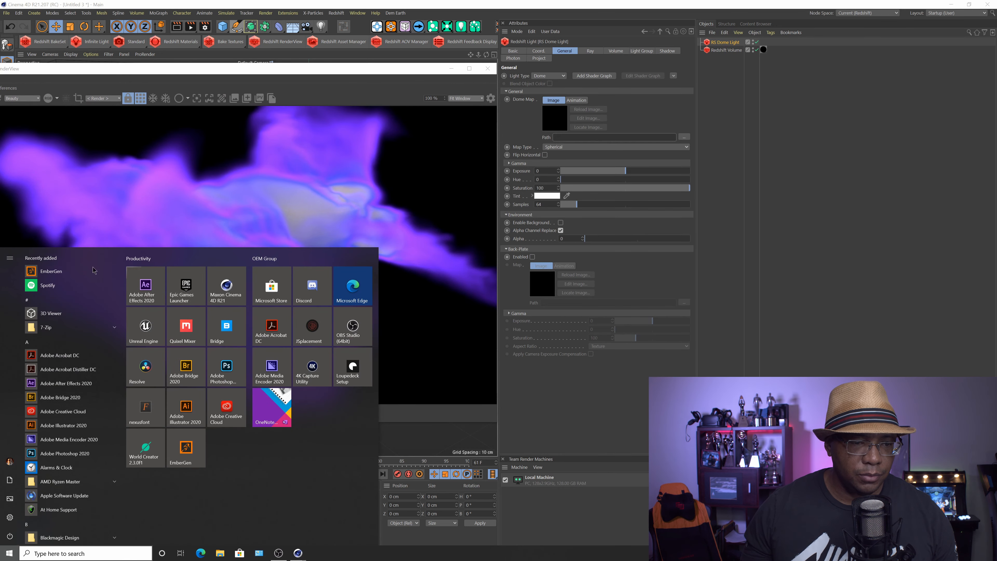
# - Switch to Adobe Bridge and open the Rainasawrus_Hdri folder inside HDRI_Lighting probes
pyautogui.click(186, 367)
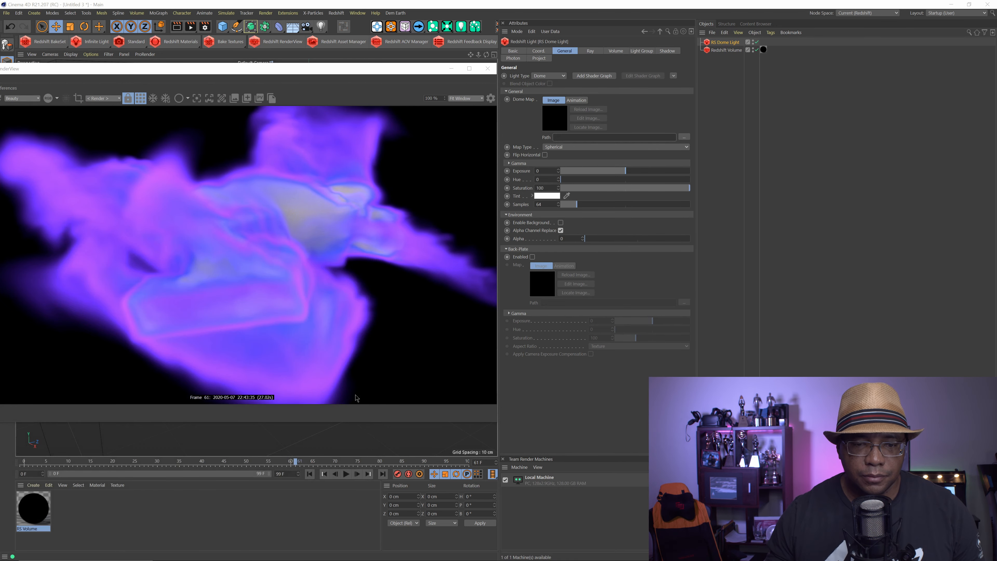
pyautogui.click(282, 199)
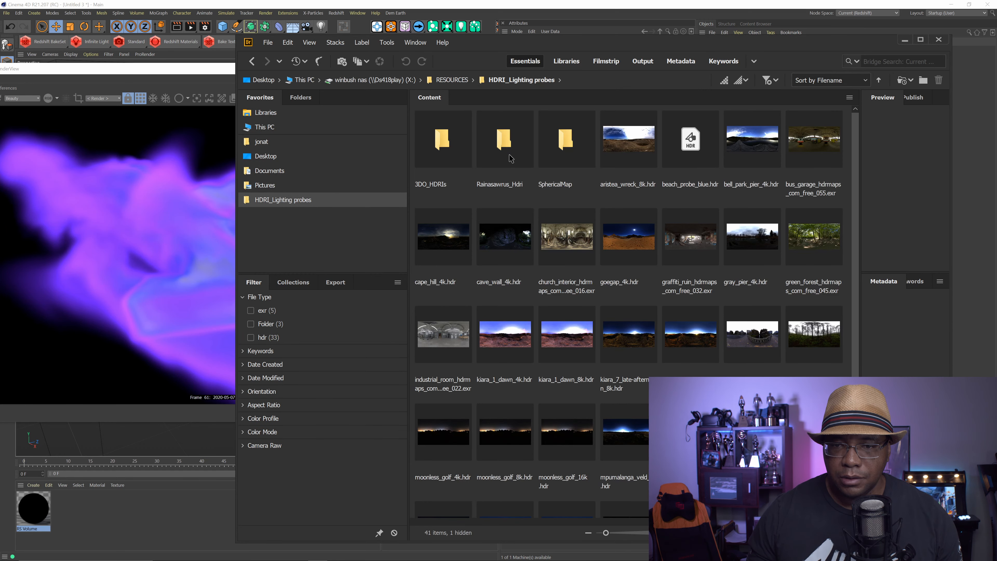
pyautogui.doubleClick(505, 149)
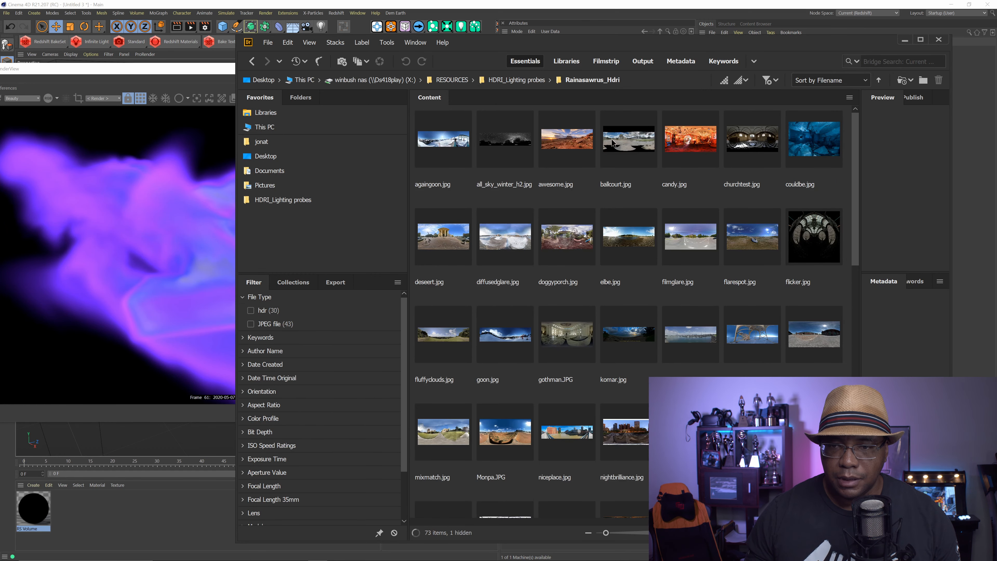
# - Find studio006small.hdr in the folder and assign it as the dome light's Dome Map image
pyautogui.scroll(-10, 613, 143)
pyautogui.scroll(3, 602, 324)
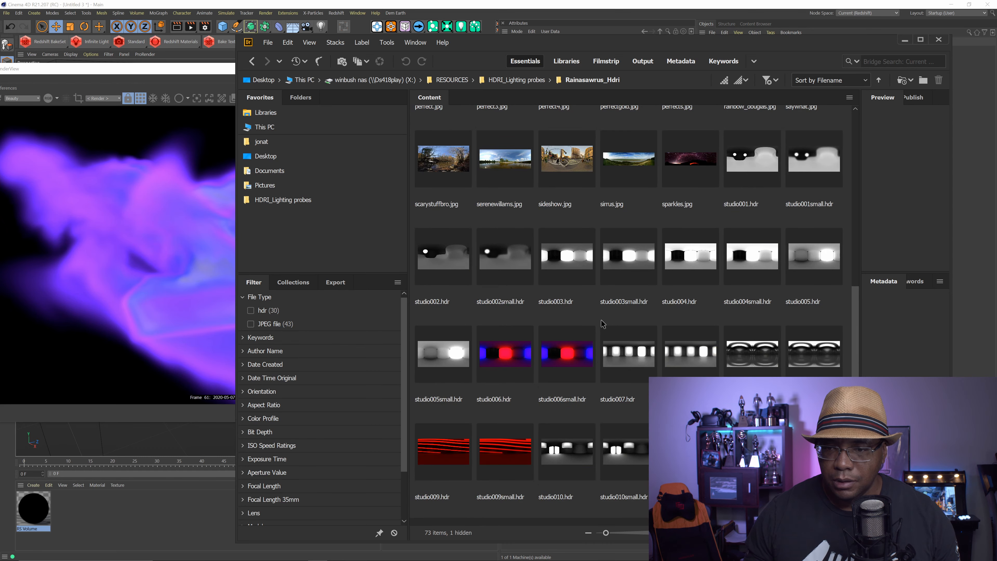
pyautogui.scroll(-3, 603, 324)
pyautogui.click(570, 265)
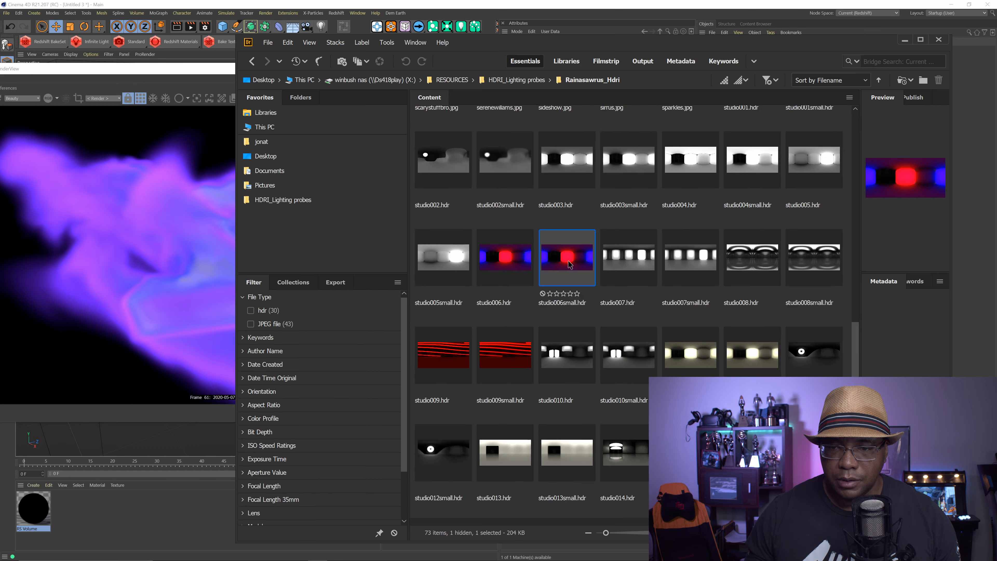
pyautogui.moveTo(615, 44); pyautogui.dragTo(615, 45)
pyautogui.moveTo(615, 45); pyautogui.dragTo(434, 56)
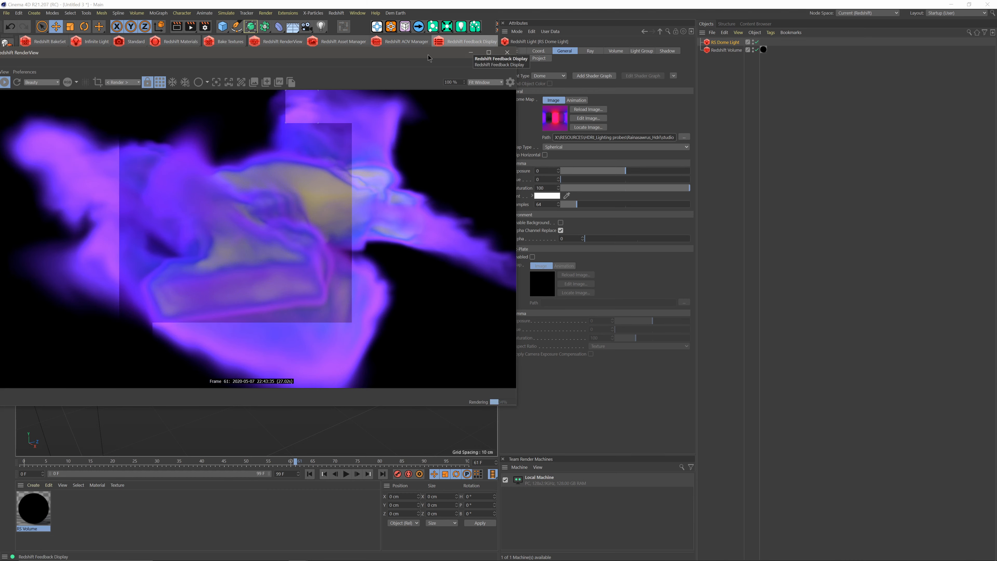
# - Refresh the render in the RenderView, then reopen the render settings and move their window out of the way
pyautogui.moveTo(428, 58); pyautogui.dragTo(517, 122)
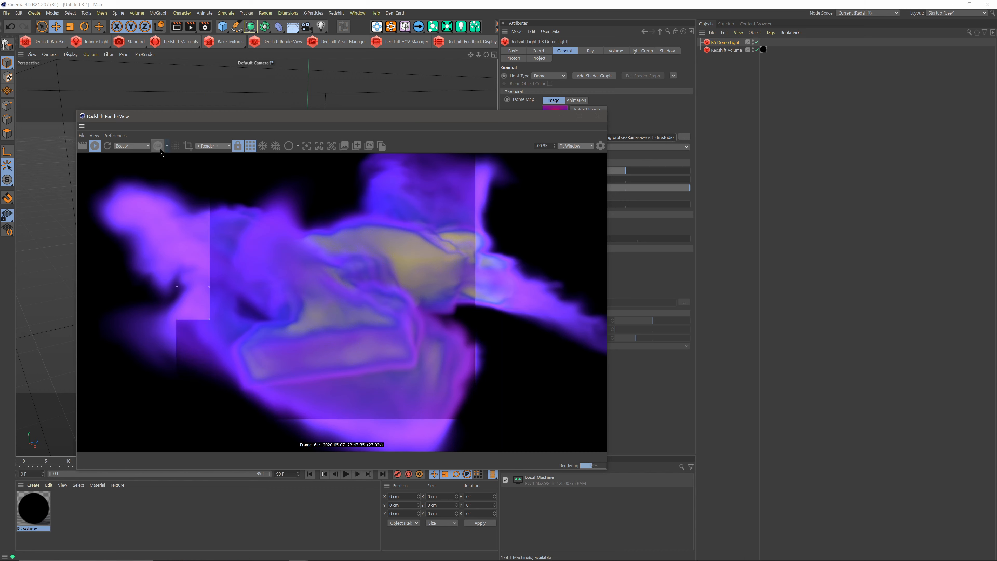
pyautogui.click(107, 145)
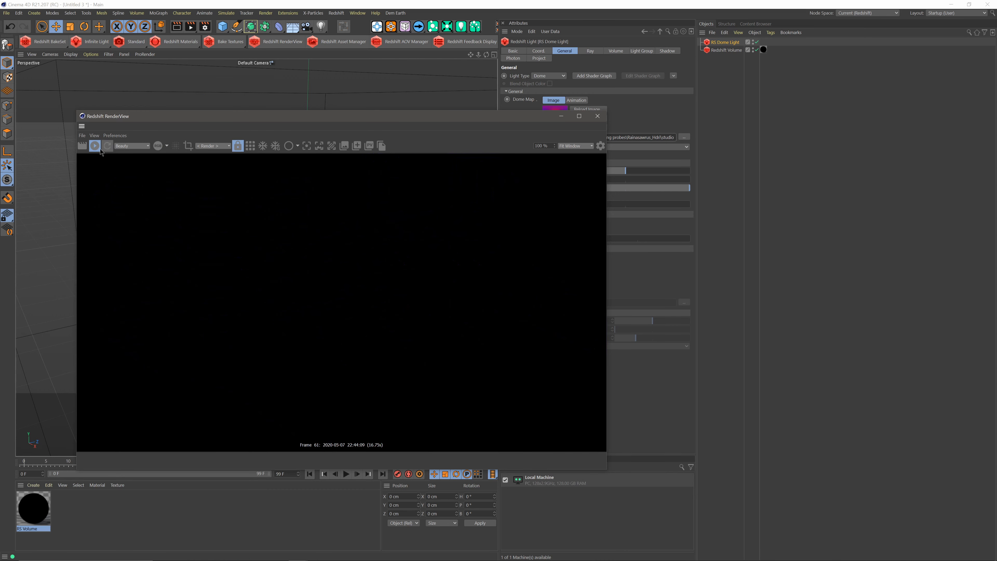
pyautogui.moveTo(173, 558)
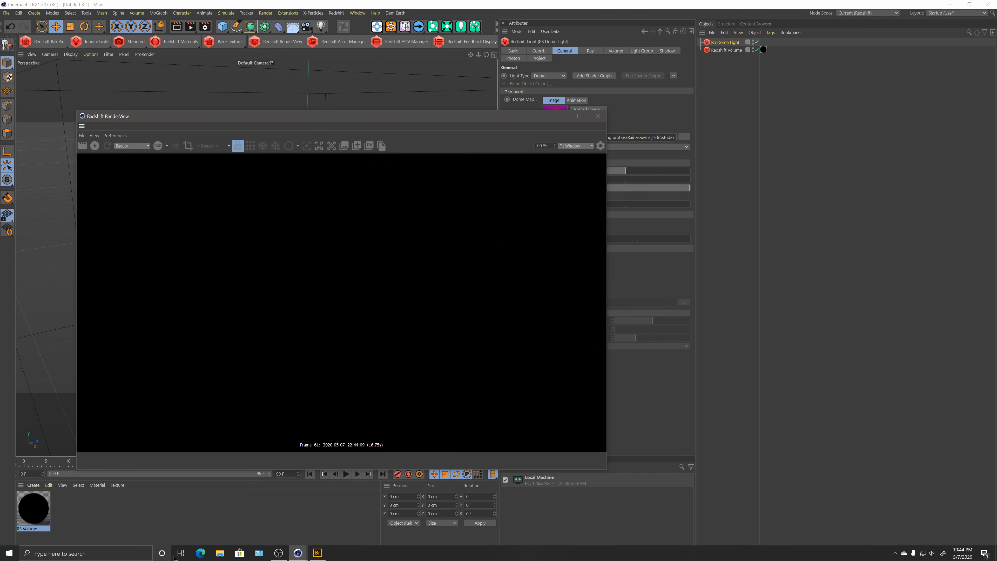
pyautogui.click(205, 27)
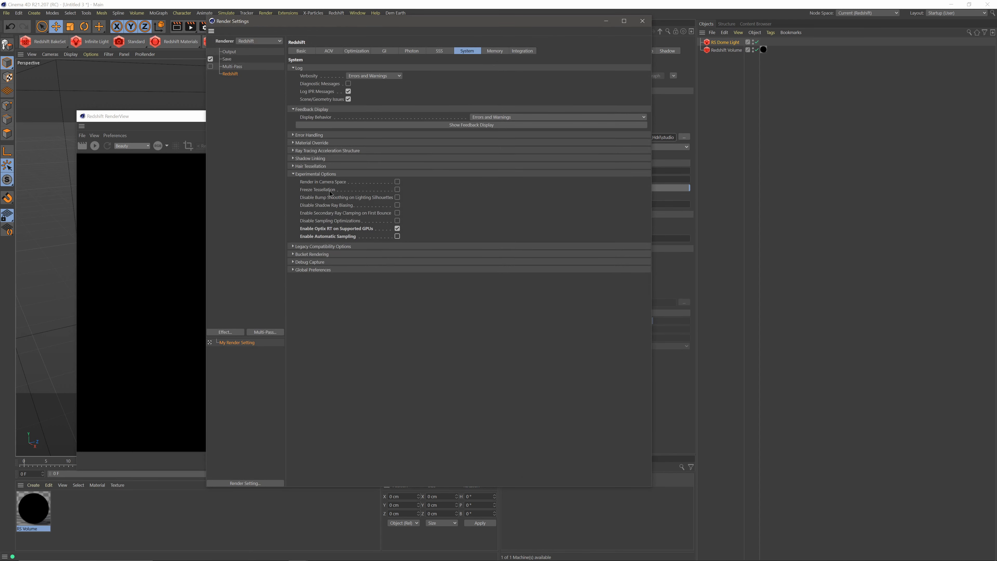
pyautogui.click(171, 121)
pyautogui.moveTo(281, 23); pyautogui.dragTo(451, 371)
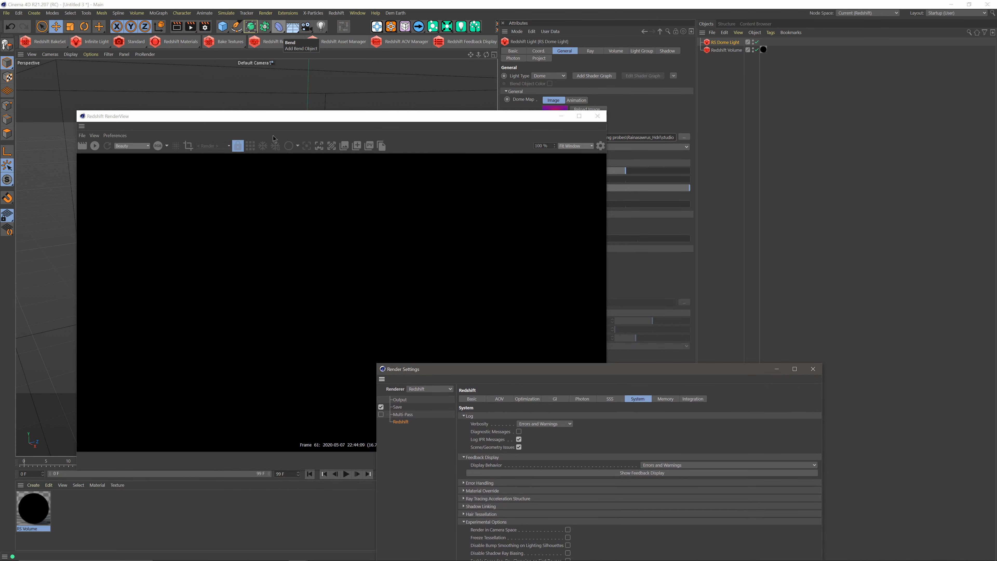
# - Add a Redshift point light and move it down into the middle of the cloud
pyautogui.click(340, 14)
pyautogui.moveTo(359, 37)
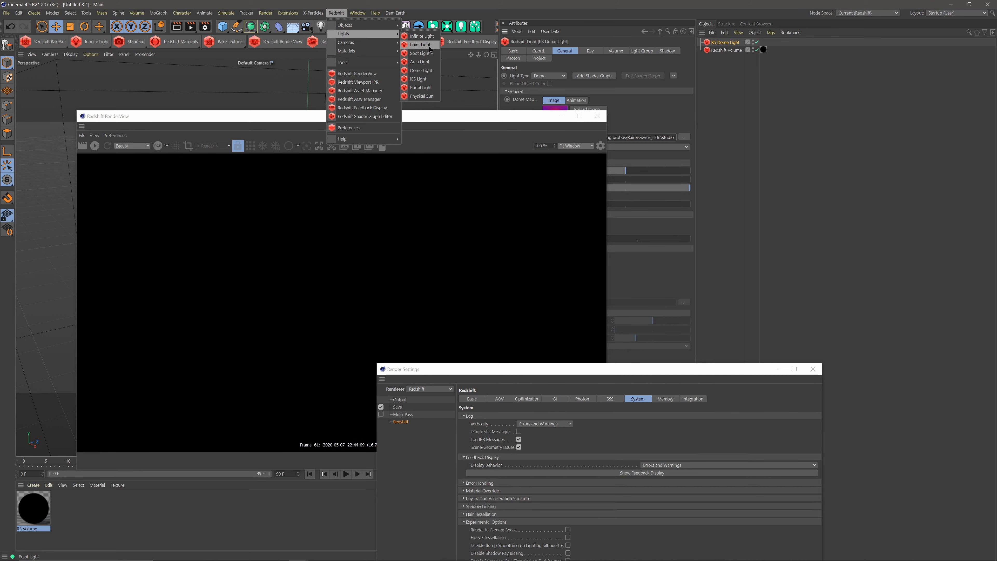
pyautogui.click(420, 45)
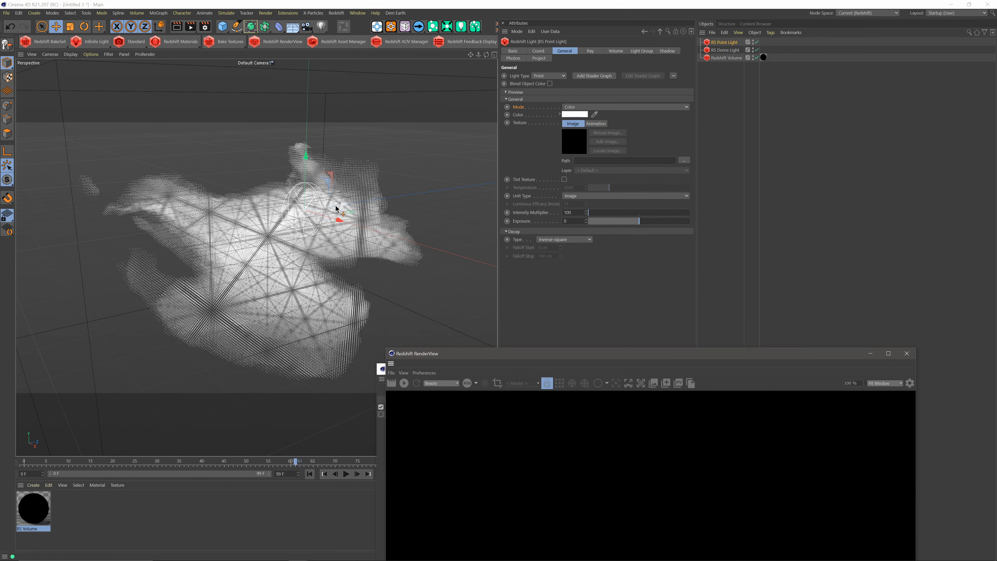
pyautogui.moveTo(336, 208); pyautogui.dragTo(273, 221)
pyautogui.moveTo(283, 261); pyautogui.dragTo(295, 266)
# - Set the point light's color to a bright blue with hue 199°, saturation 100% and value 100%
pyautogui.click(574, 114)
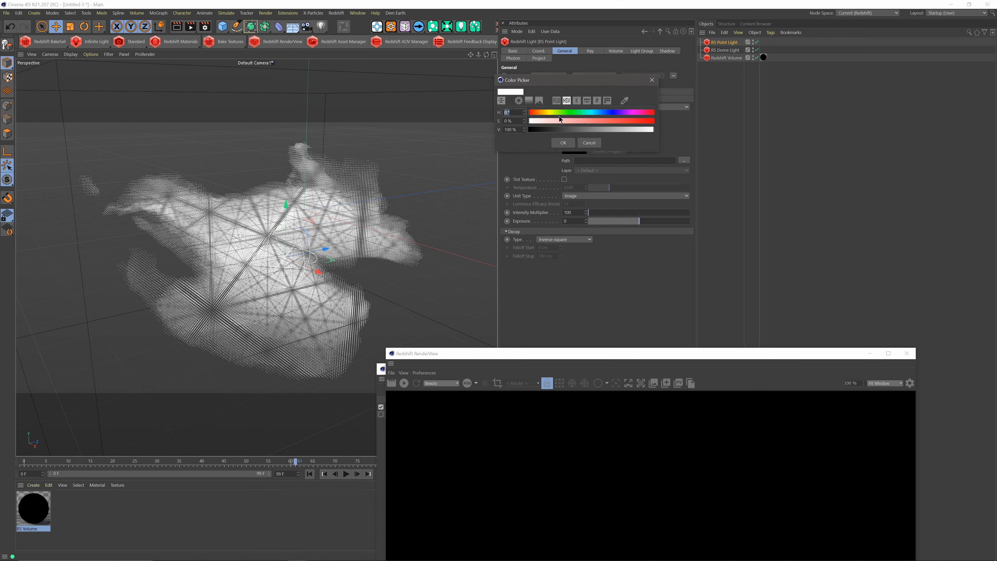
pyautogui.click(530, 102)
pyautogui.click(584, 153)
pyautogui.moveTo(569, 118); pyautogui.dragTo(643, 117)
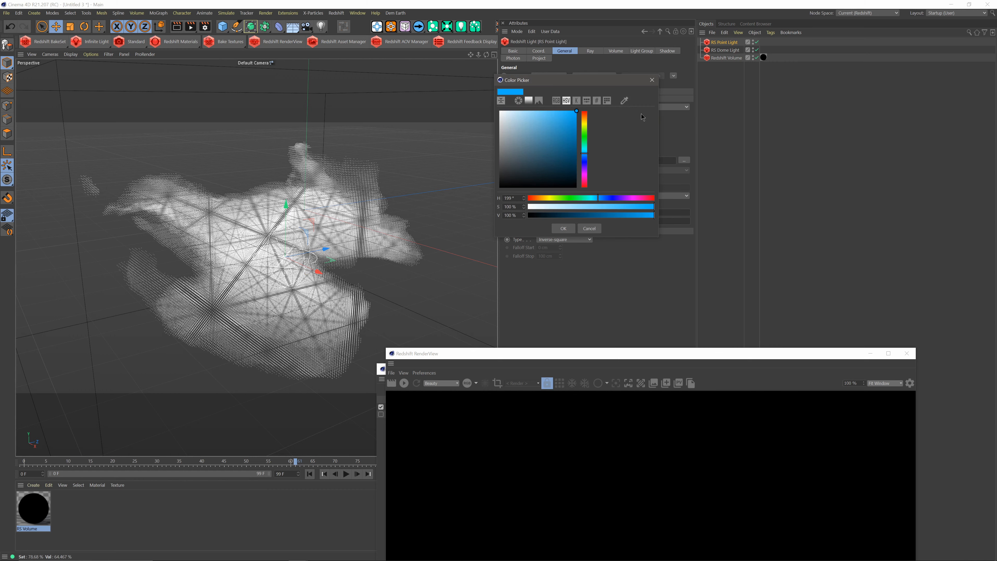
pyautogui.click(562, 228)
# - Start the interactive render beside the attributes and set the point light's Intensity Multiplier to 500
pyautogui.moveTo(583, 356); pyautogui.dragTo(298, 45)
pyautogui.click(28, 98)
pyautogui.moveTo(515, 45); pyautogui.dragTo(413, 69)
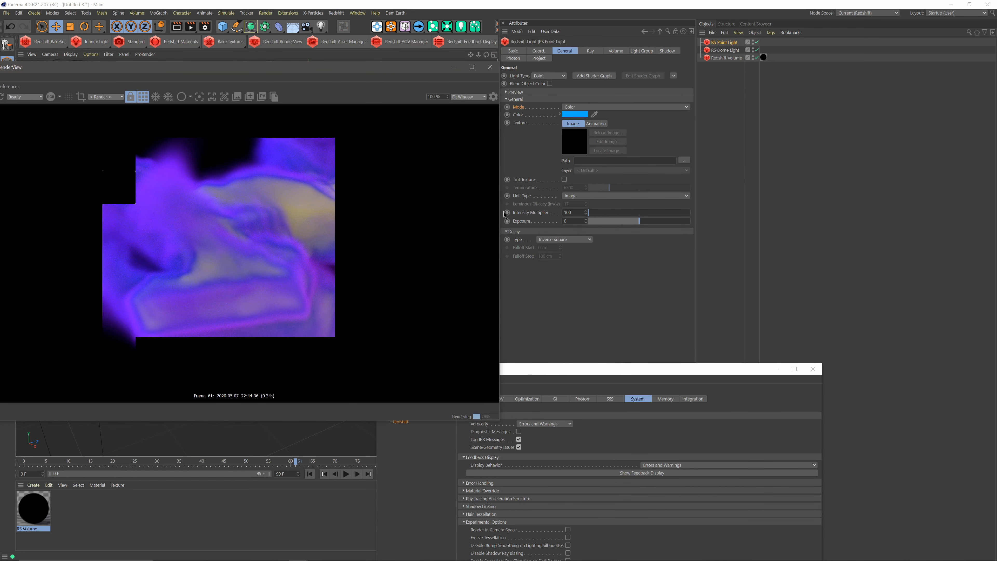
pyautogui.moveTo(574, 212); pyautogui.dragTo(485, 216)
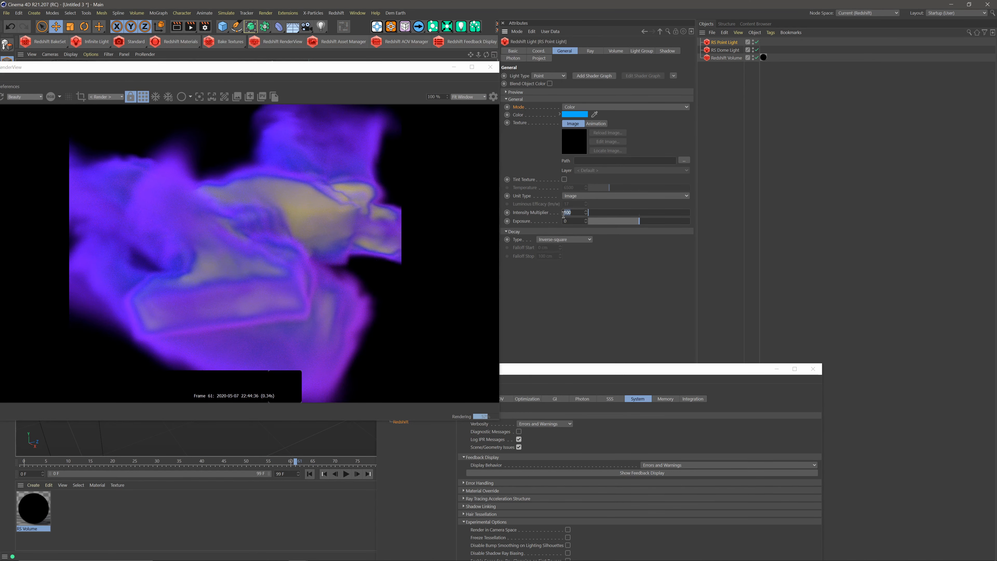
pyautogui.write('500')
pyautogui.press('Return')
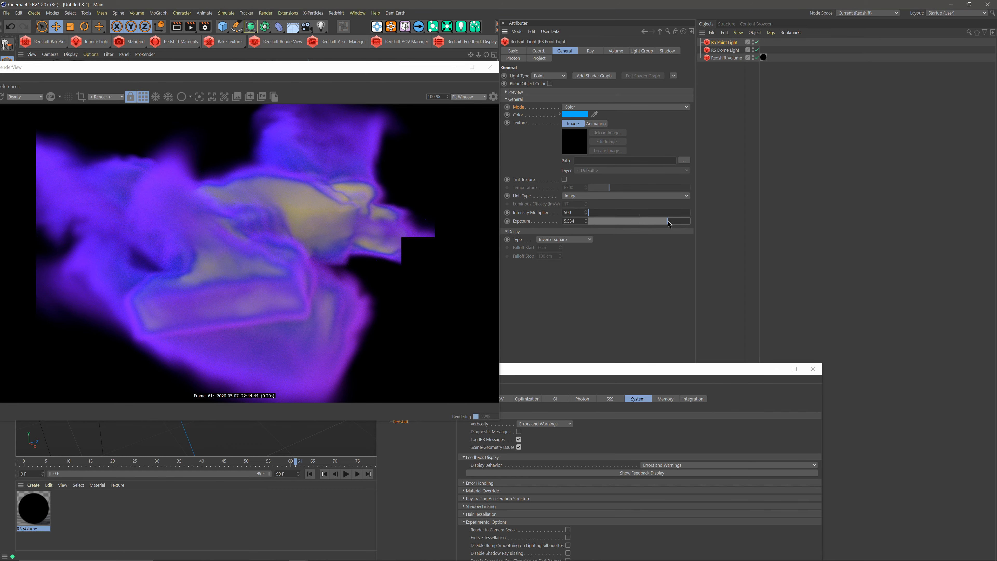
# - Raise the point light's Exposure to 10 and its volume Contribution Scale to 1
pyautogui.moveTo(669, 224); pyautogui.dragTo(690, 222)
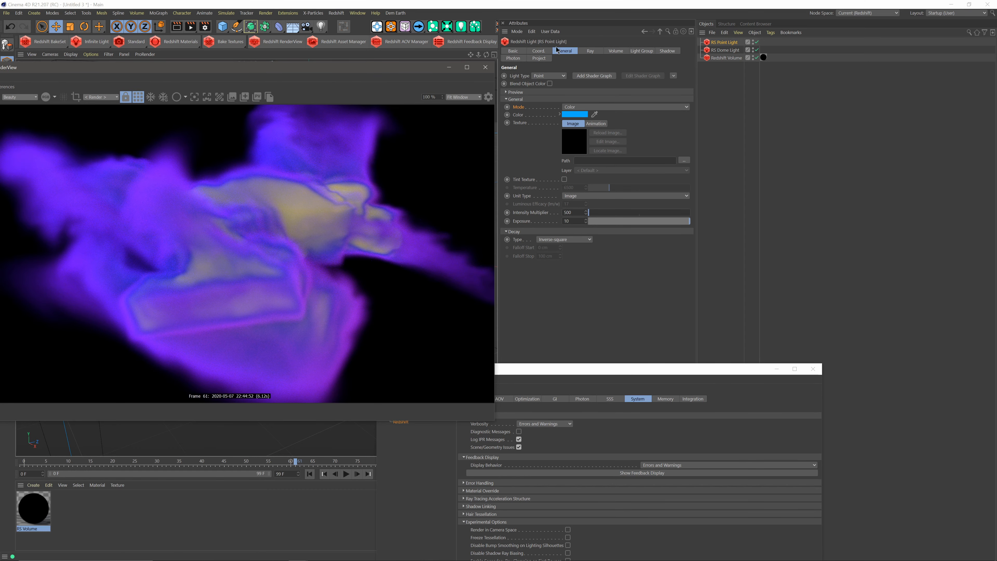
pyautogui.click(615, 51)
pyautogui.moveTo(577, 74); pyautogui.dragTo(692, 76)
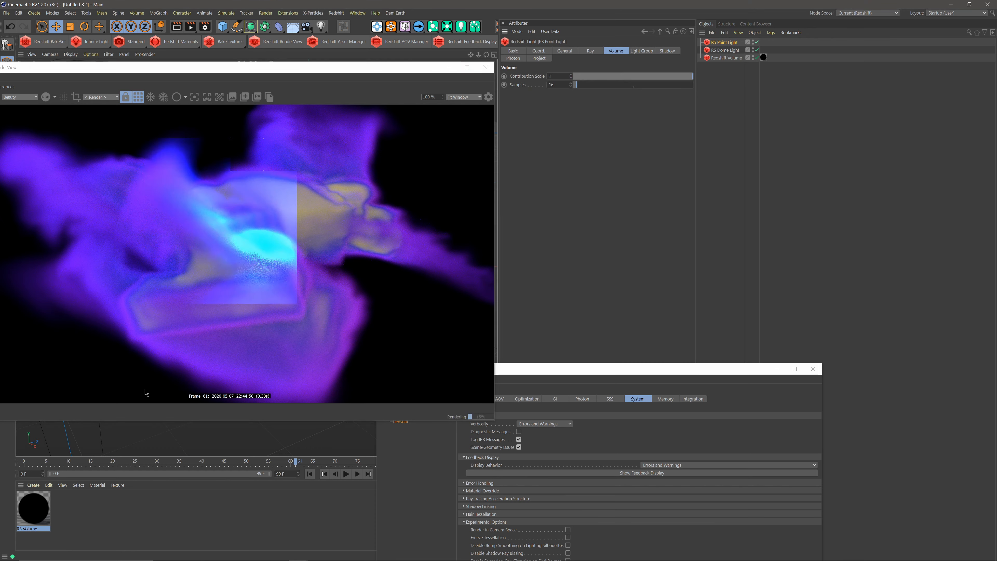
# - Uncover the viewport, shift the point light within the cloud and set its volume Contribution Scale to 0.6
pyautogui.moveTo(280, 67); pyautogui.dragTo(679, 117)
pyautogui.moveTo(297, 264); pyautogui.dragTo(286, 281)
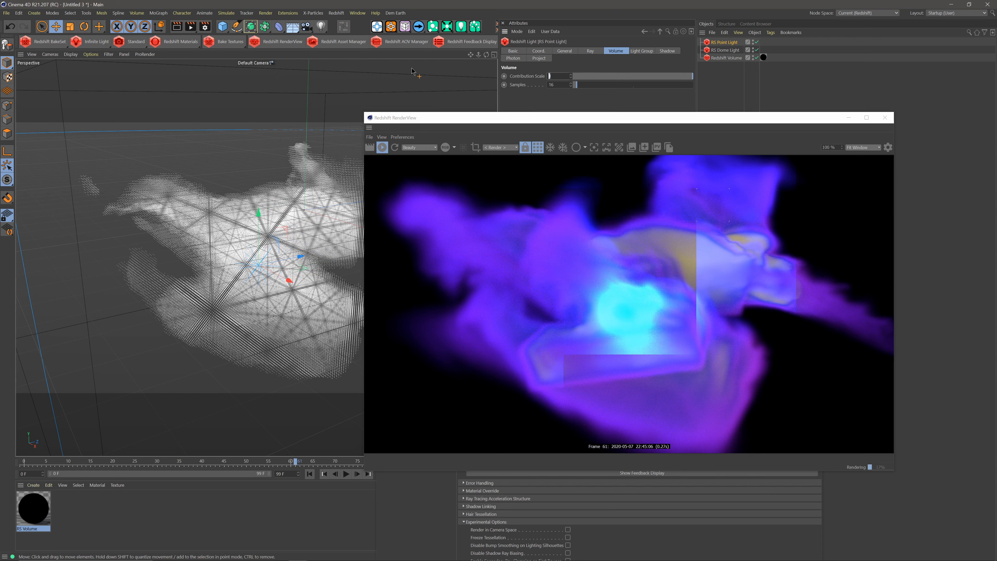
pyautogui.write('0.6')
pyautogui.press('Return')
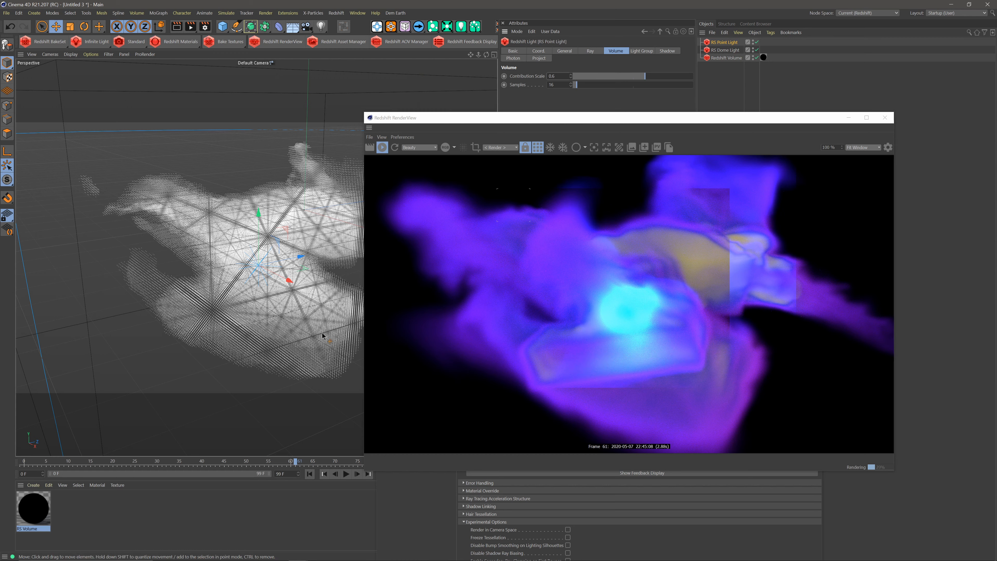
# - Duplicate the blue point light and place the copy higher in the cloud, away from the first light
pyautogui.click(726, 43)
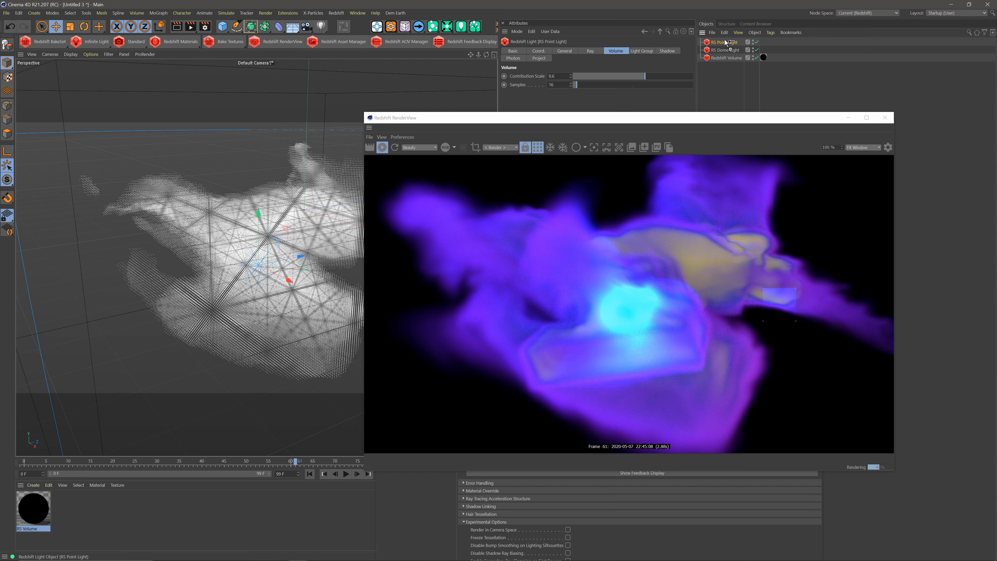
pyautogui.hotkey('ctrl', 'c')
pyautogui.hotkey('ctrl', 'v')
pyautogui.moveTo(294, 261); pyautogui.dragTo(285, 238)
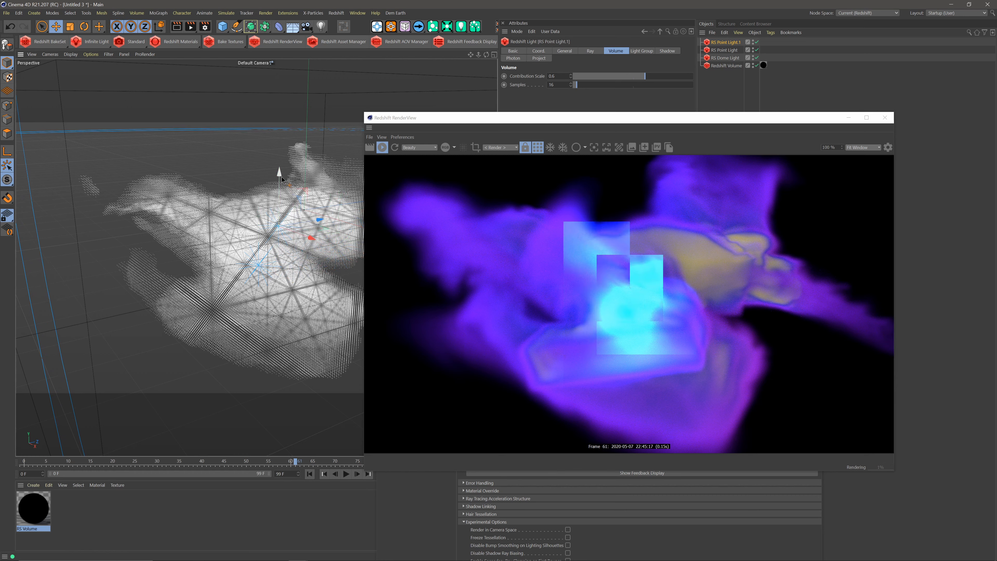
pyautogui.moveTo(279, 171); pyautogui.dragTo(279, 149)
pyautogui.moveTo(323, 199); pyautogui.dragTo(349, 196)
pyautogui.keyDown('alt'); pyautogui.moveTo(302, 286); pyautogui.dragTo(262, 189); pyautogui.keyUp('alt')
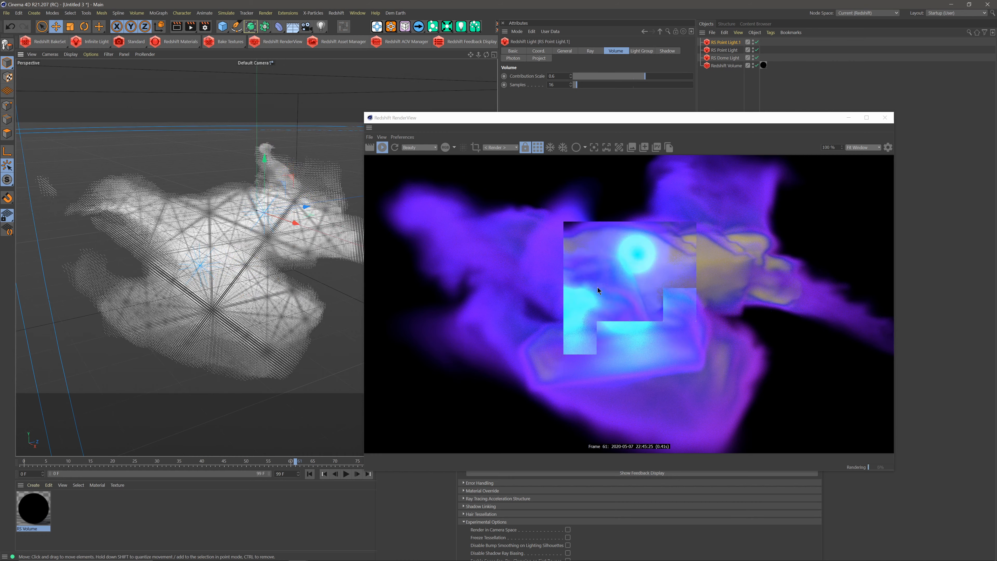